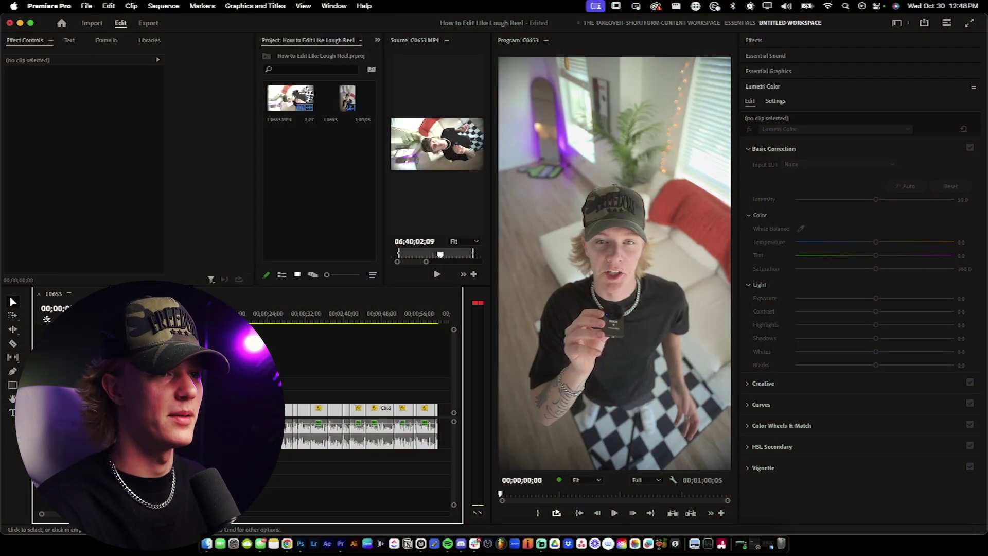
# Step: Open the import dialog from the project bin and cancel without importing footage
pyautogui.click(306, 227)
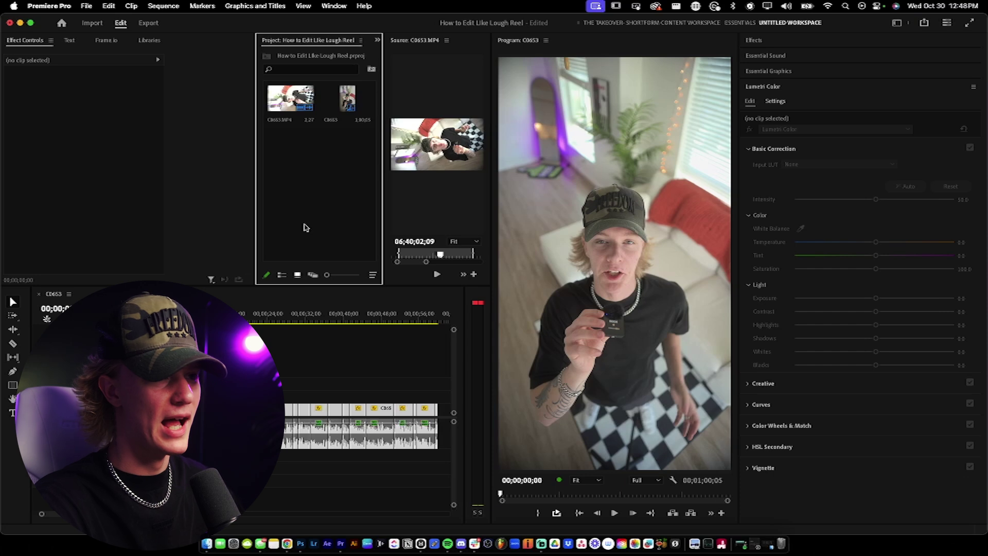
pyautogui.doubleClick(318, 220)
pyautogui.click(657, 518)
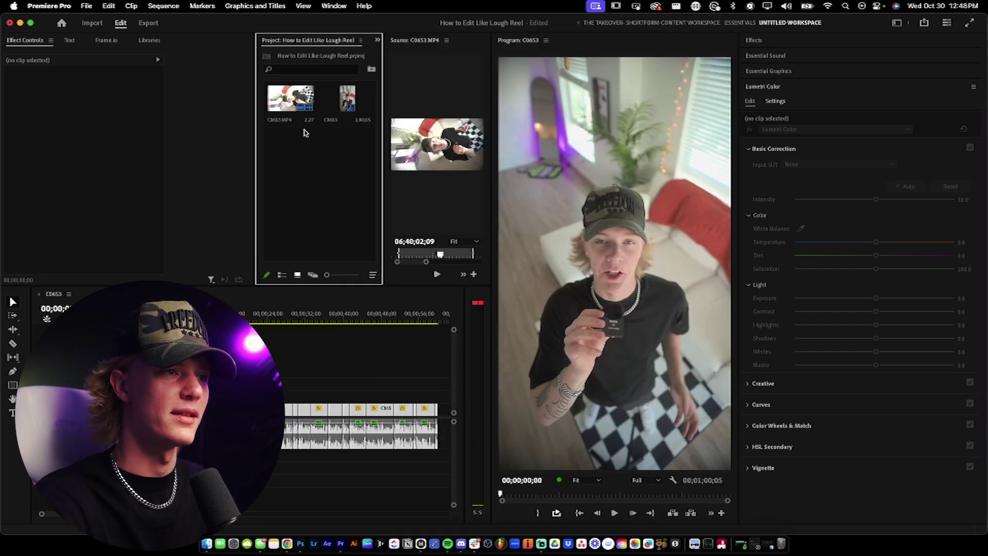
# Step: Confirm the sequence frame size of 1080 × 1920 in Sequence Settings
pyautogui.click(291, 99)
pyautogui.click(163, 6)
pyautogui.click(180, 17)
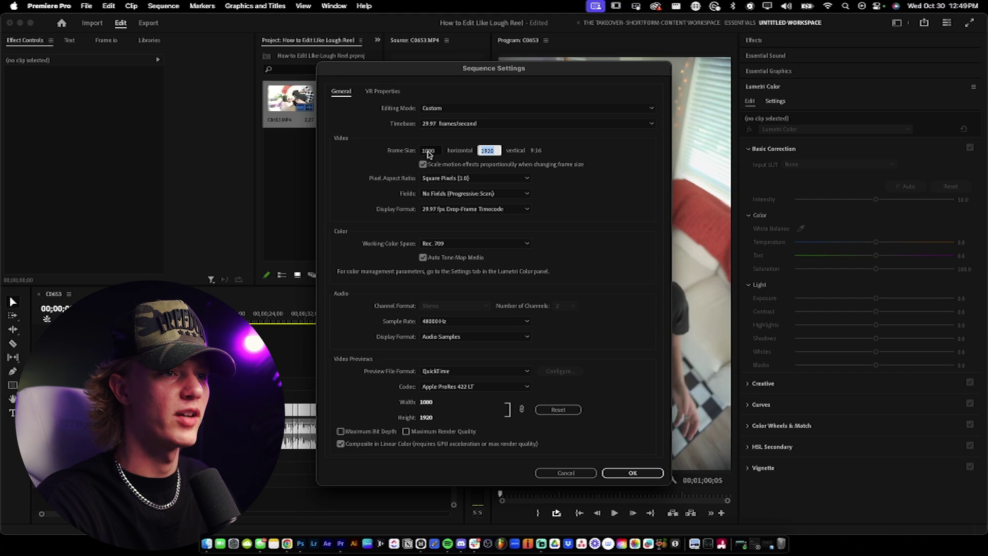
pyautogui.click(423, 152)
pyautogui.click(499, 152)
pyautogui.click(579, 155)
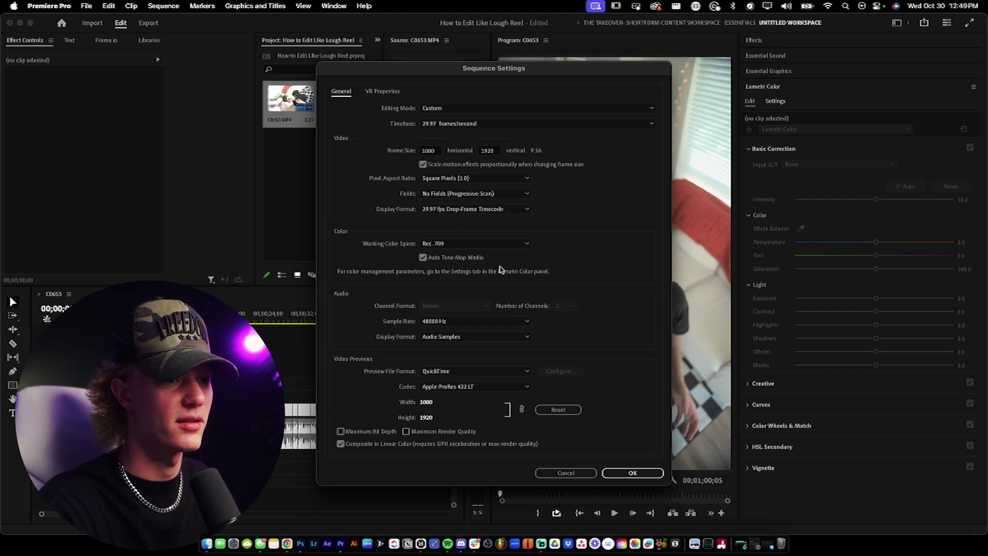
pyautogui.click(634, 474)
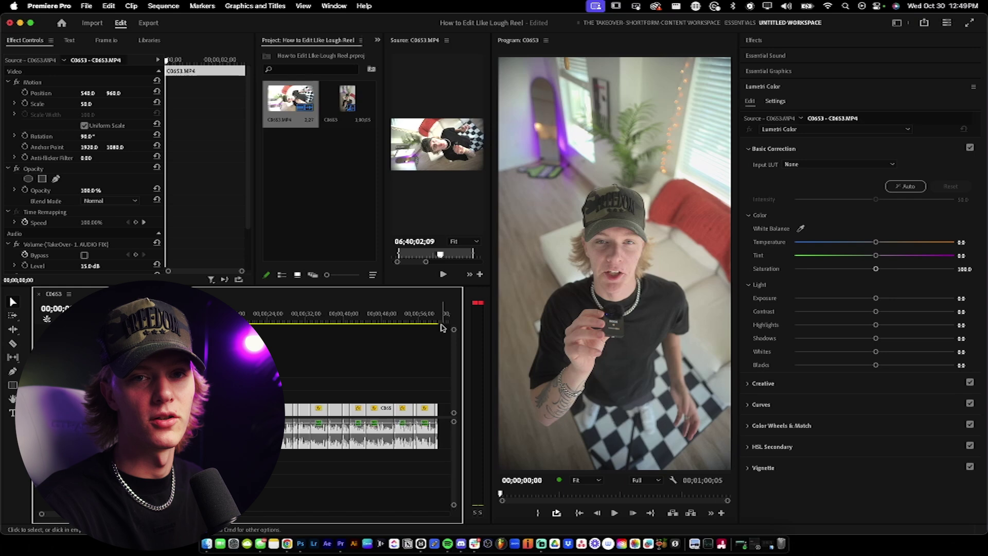
# Step: Search the Effects panel for 'takeover' and browse the preset pack's product images
pyautogui.click(761, 42)
pyautogui.click(772, 54)
pyautogui.write('takeover')
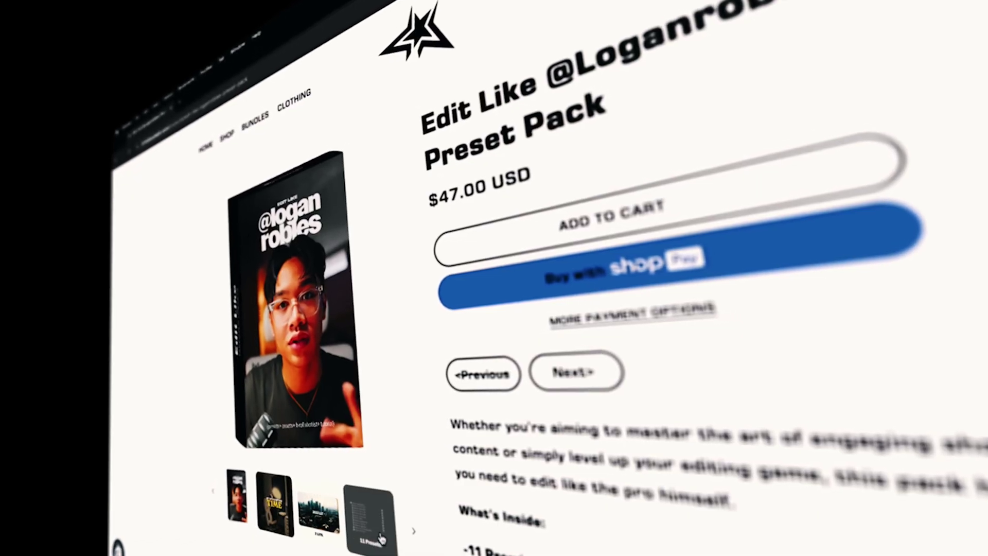
pyautogui.click(381, 539)
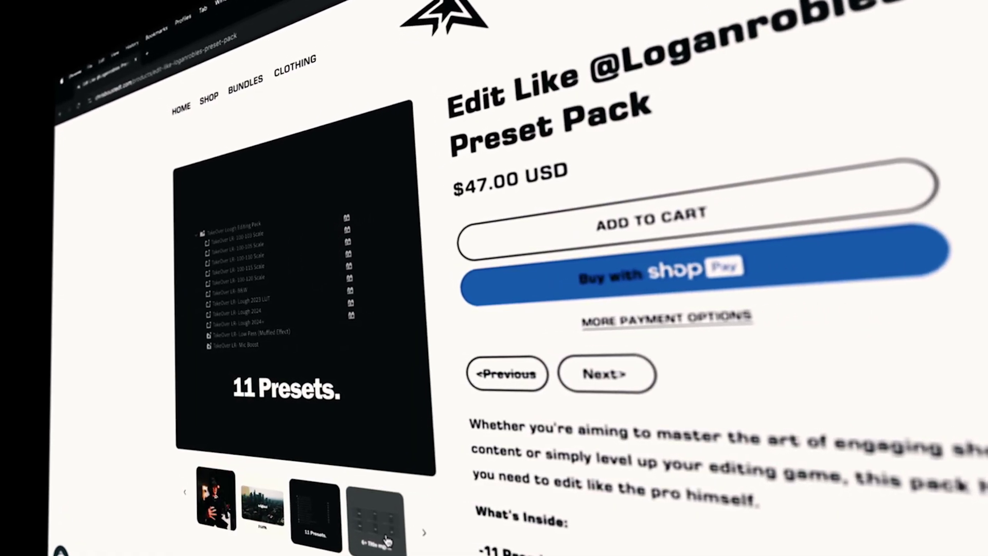
pyautogui.click(387, 541)
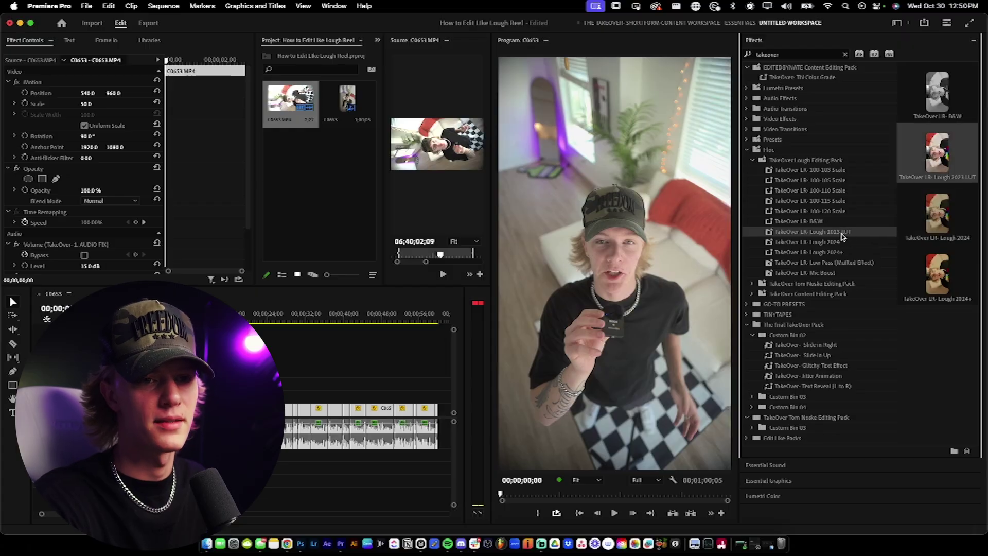
# Step: Drag the TakeOver LR- Lough 2023 LUT preset onto clip C0653
pyautogui.click(842, 233)
pyautogui.click(213, 97)
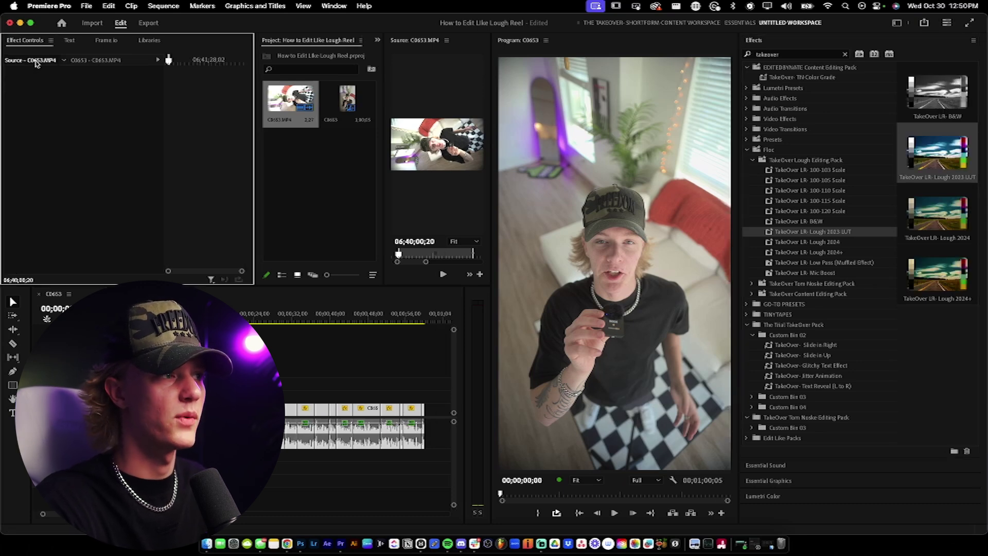
pyautogui.click(355, 412)
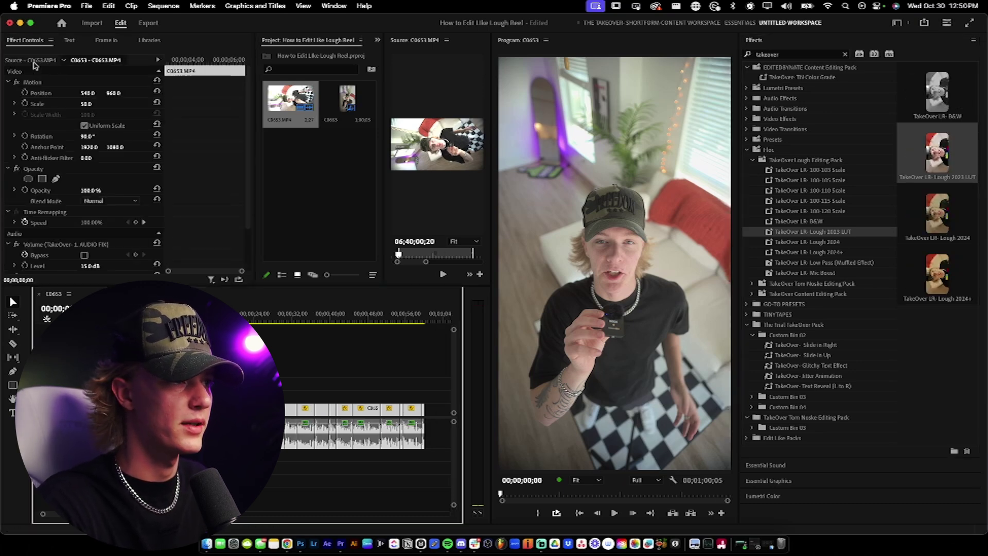
pyautogui.click(360, 360)
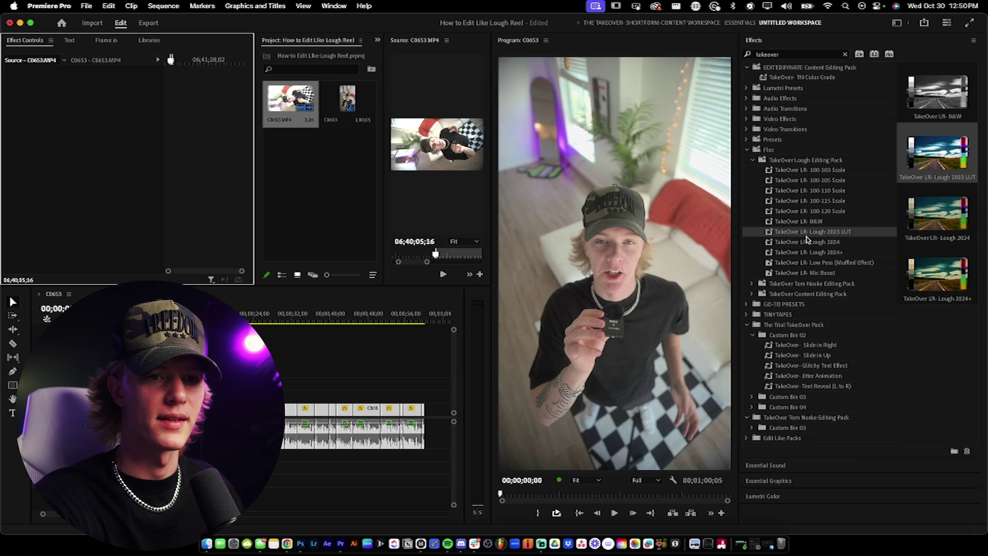
pyautogui.moveTo(816, 234); pyautogui.dragTo(355, 414)
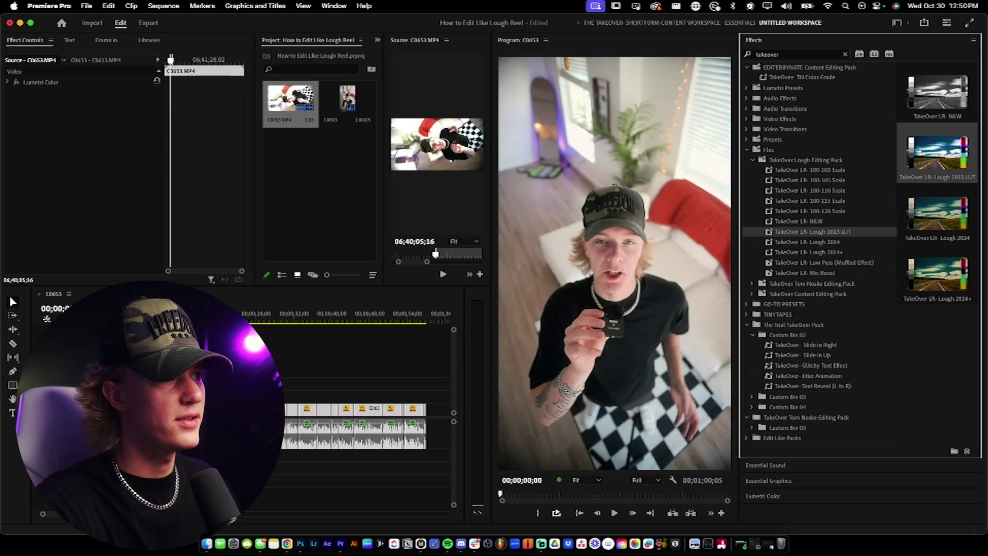
pyautogui.click(767, 42)
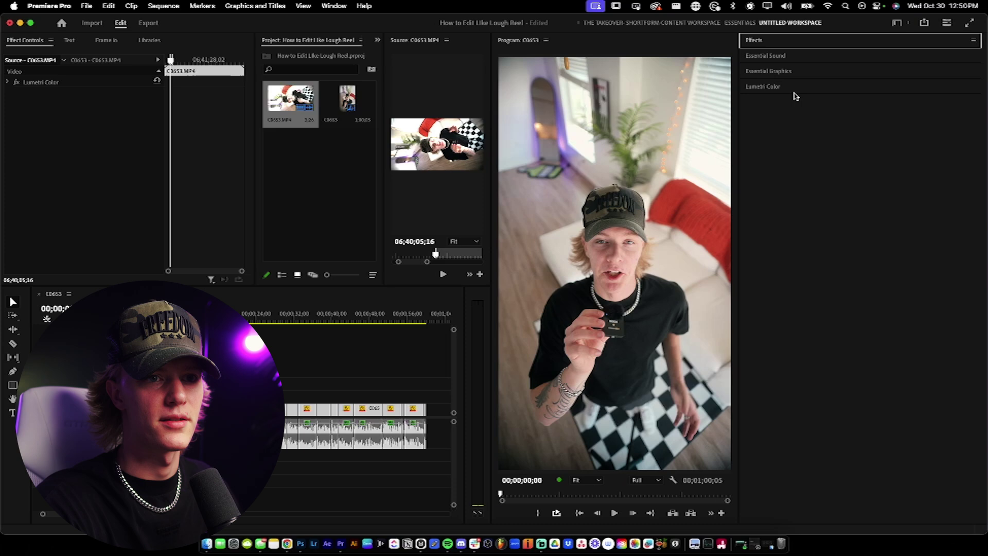
# Step: In Lumetri Basic Correction, raise Contrast to 58.5 and lower Highlights to -15.1
pyautogui.click(785, 87)
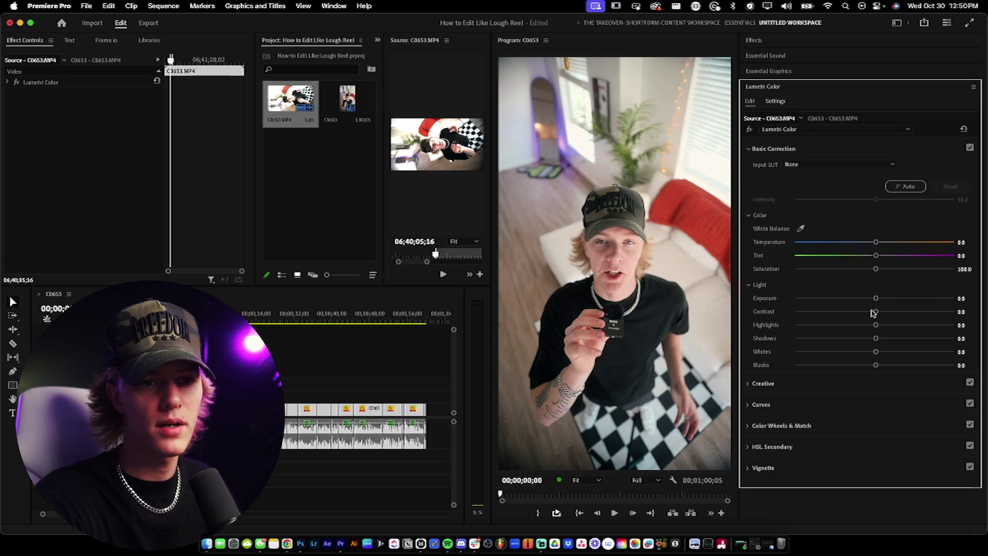
pyautogui.moveTo(876, 312); pyautogui.dragTo(881, 313)
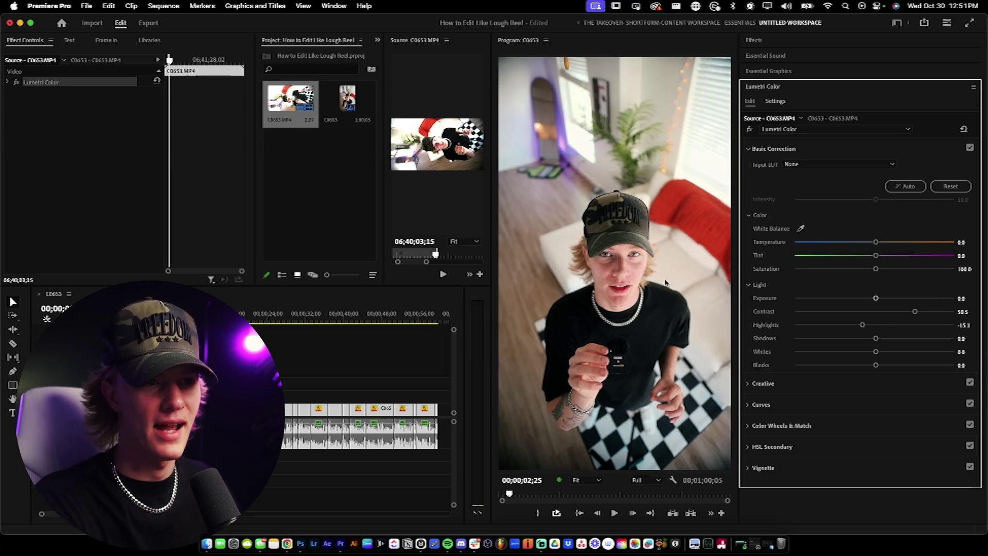
pyautogui.click(748, 149)
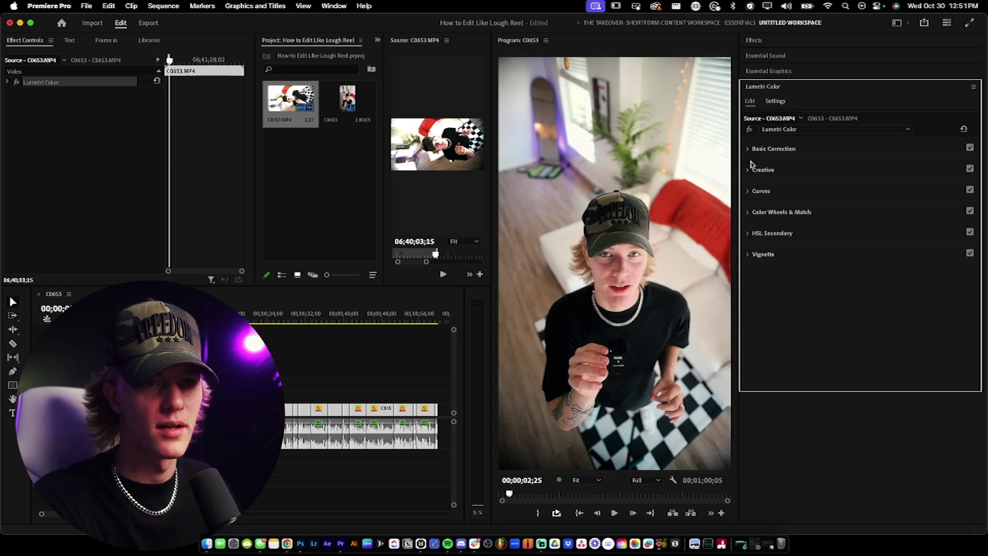
# Step: Compare the Creative look intensity at 0 and maximum, then settle near 133.9
pyautogui.click(748, 170)
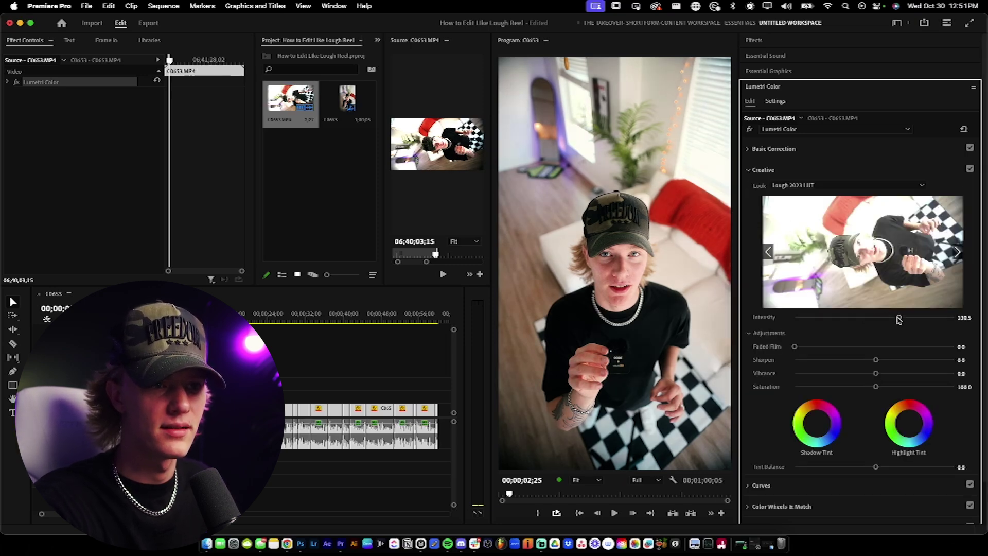
pyautogui.moveTo(899, 320); pyautogui.dragTo(902, 319)
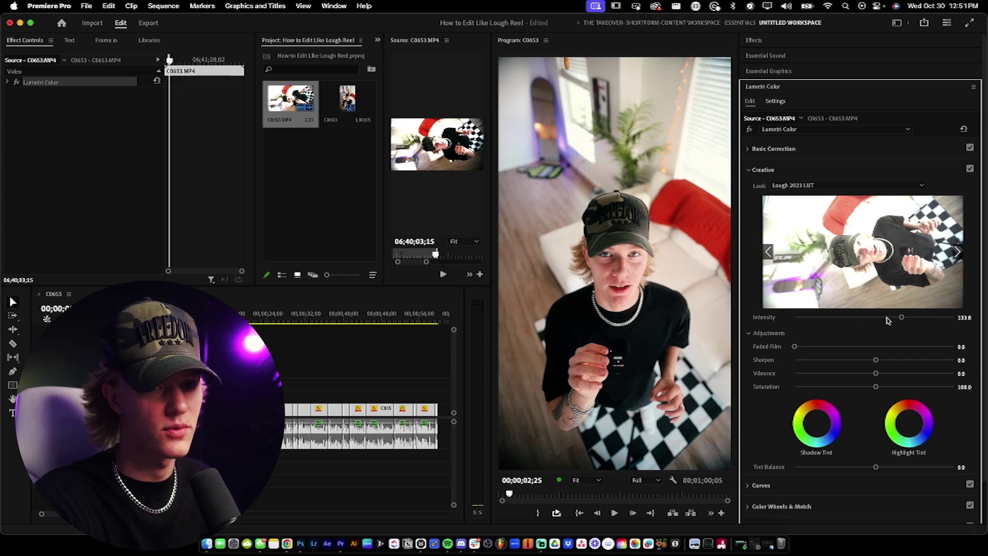
pyautogui.moveTo(820, 319); pyautogui.dragTo(795, 319)
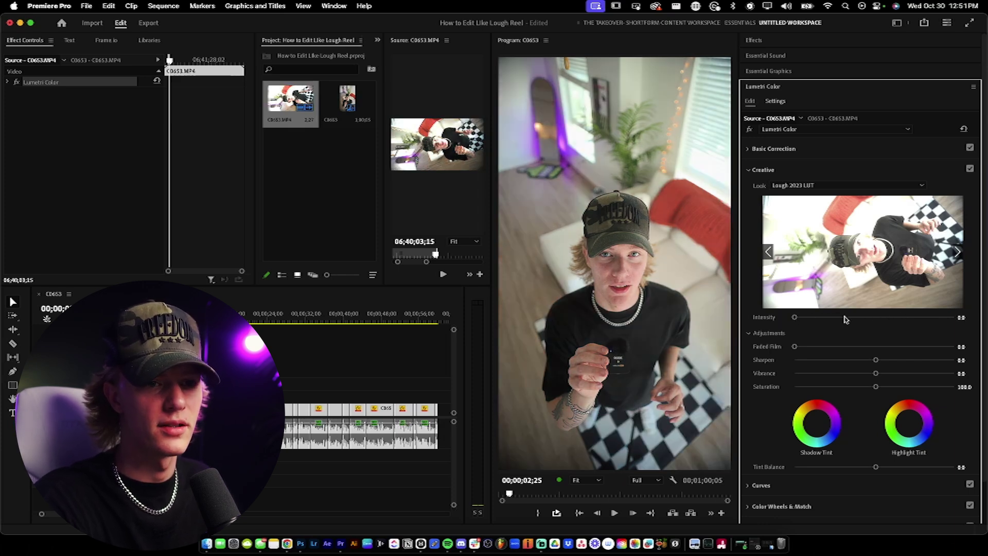
pyautogui.moveTo(878, 320); pyautogui.dragTo(938, 319)
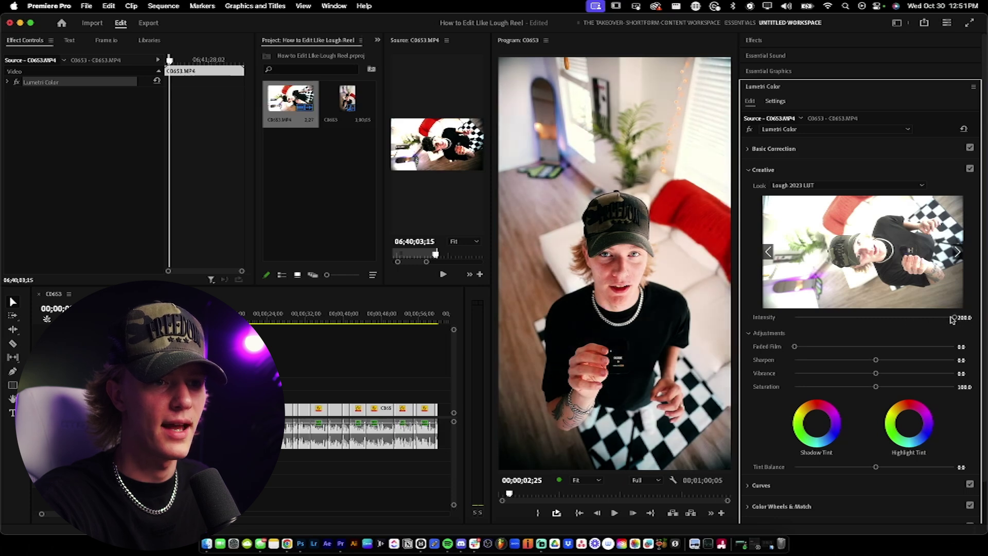
pyautogui.moveTo(944, 320); pyautogui.dragTo(881, 319)
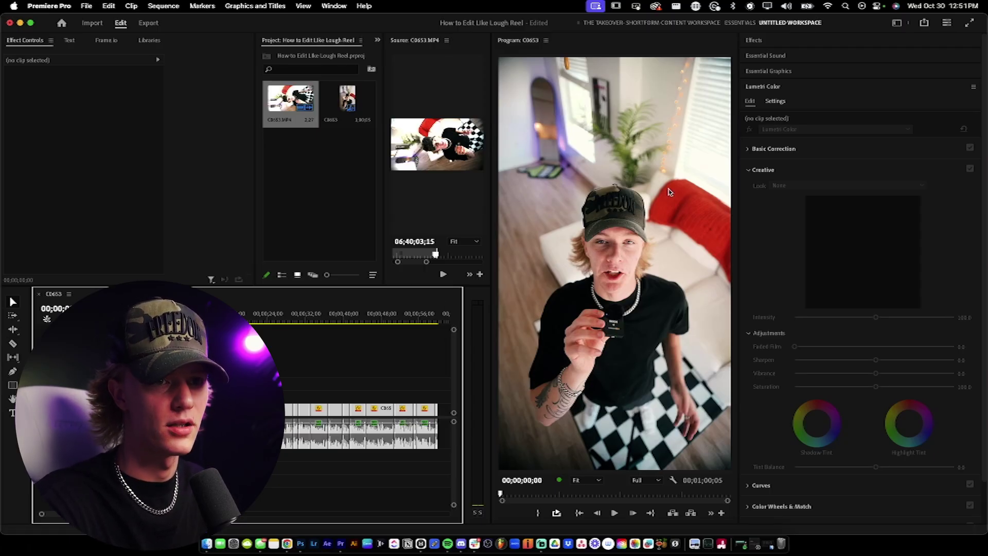
# Step: Browse the Essential Graphics title templates, searching for 'l'
pyautogui.click(775, 87)
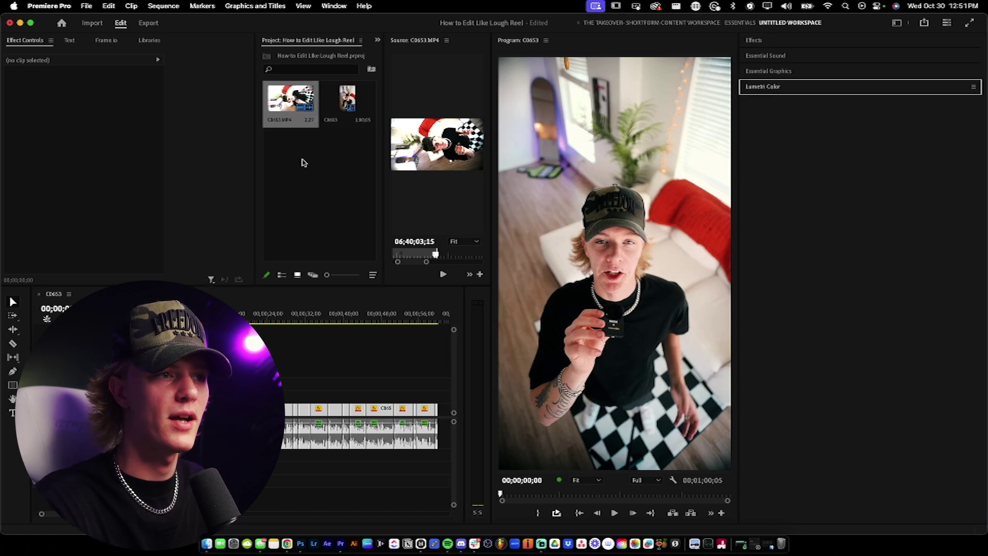
pyautogui.click(768, 71)
pyautogui.click(800, 131)
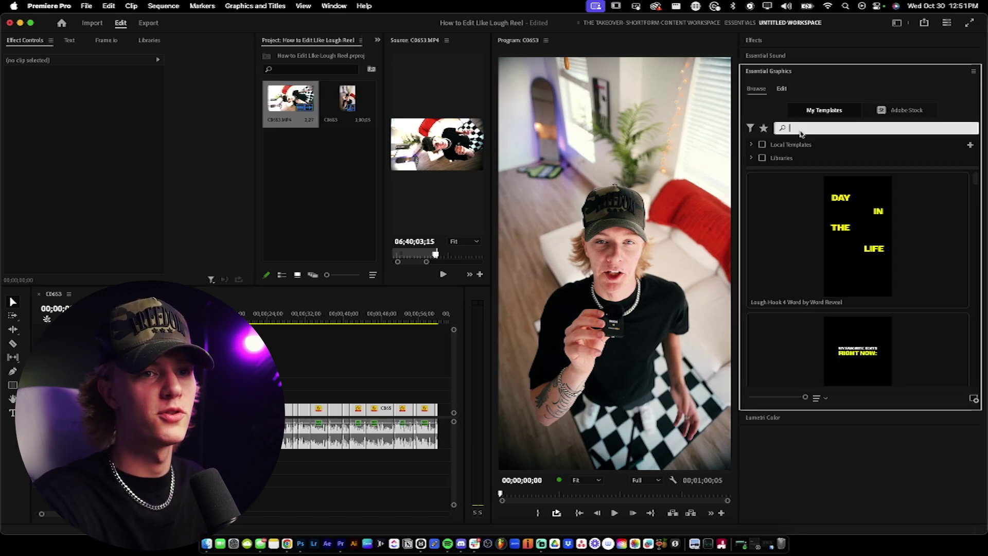
pyautogui.write('l')
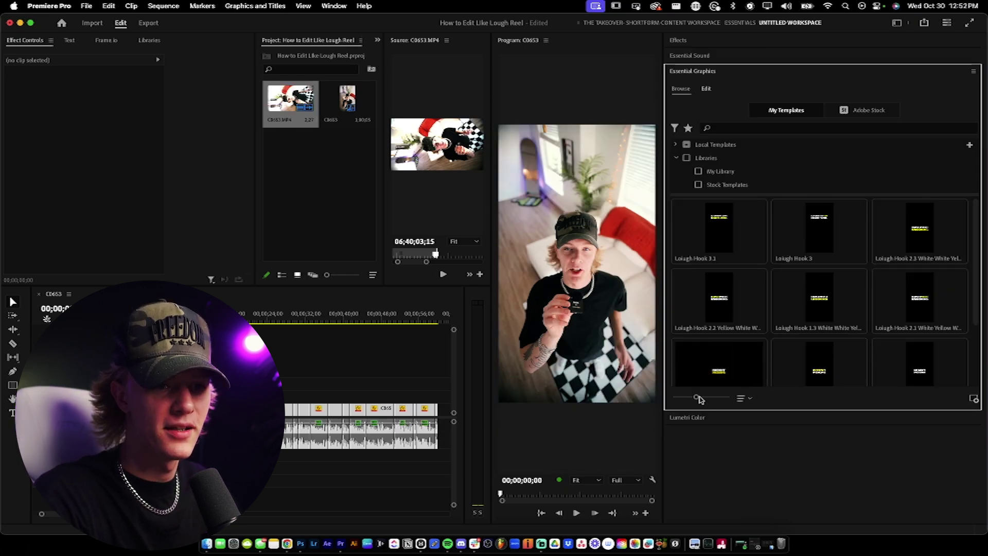
pyautogui.moveTo(978, 211); pyautogui.dragTo(977, 278)
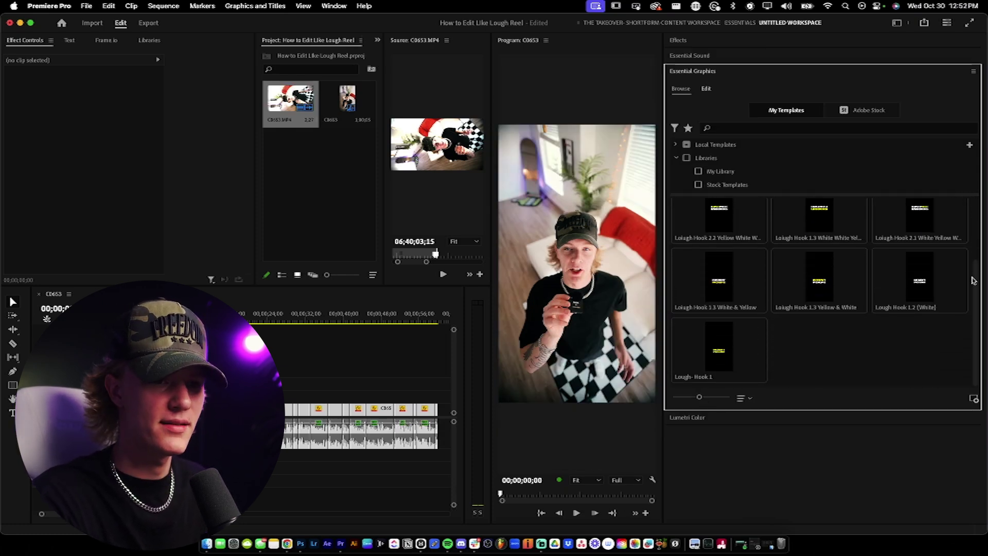
pyautogui.scroll(3, 870, 335)
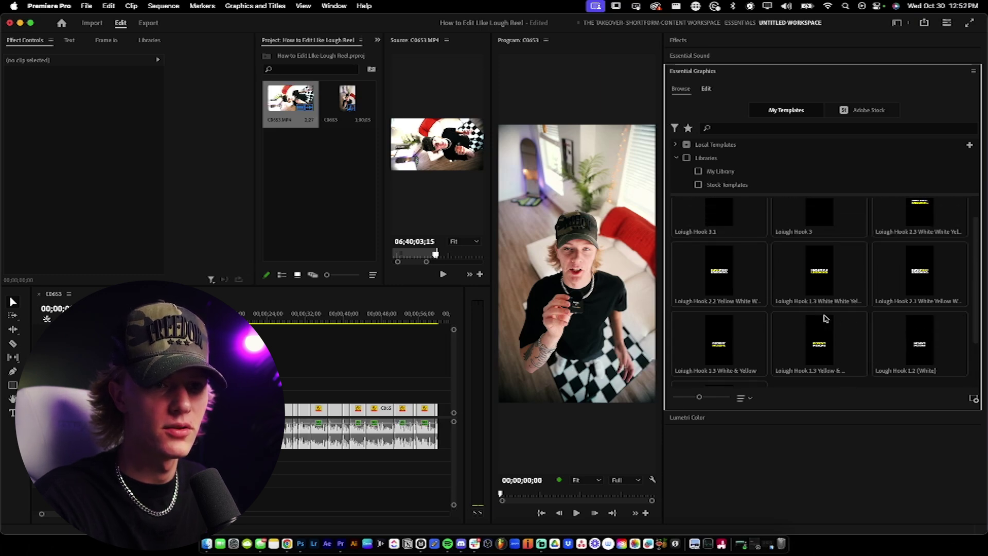
pyautogui.scroll(2, 819, 317)
# Step: Enlarge the thumbnails and place the Lough Hook 3.1 template above clip C0653
pyautogui.moveTo(699, 396); pyautogui.dragTo(716, 398)
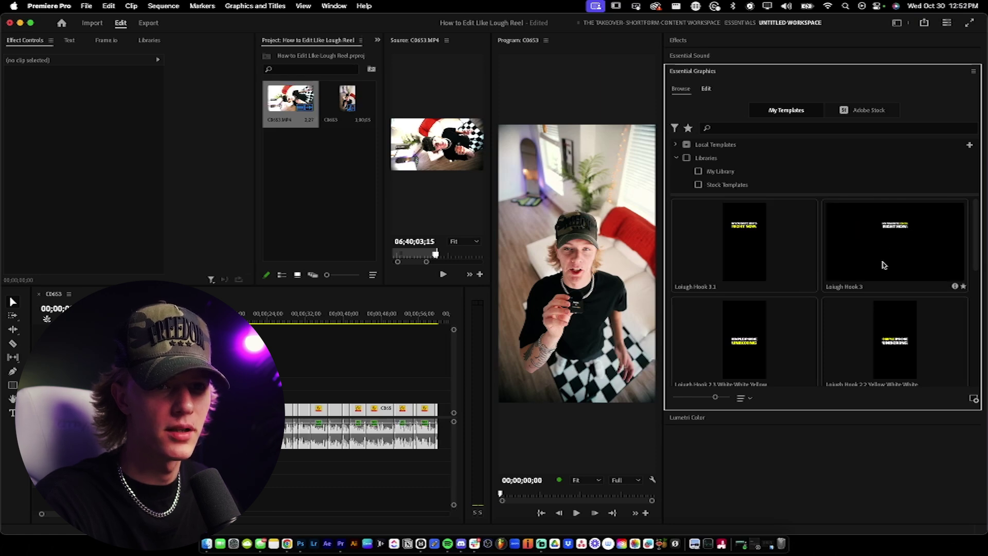
pyautogui.moveTo(755, 242); pyautogui.dragTo(350, 349)
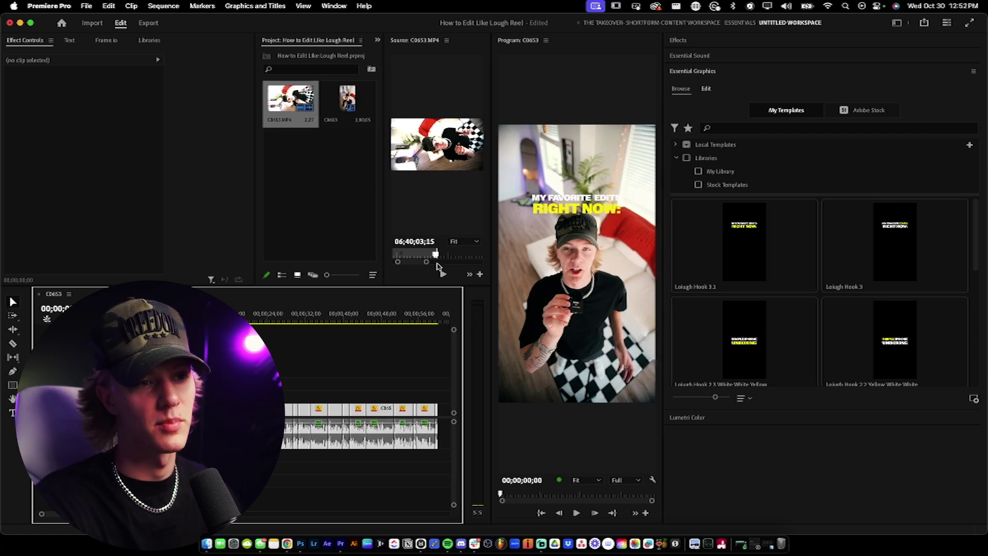
pyautogui.press('=')
pyautogui.scroll(2, 369, 416)
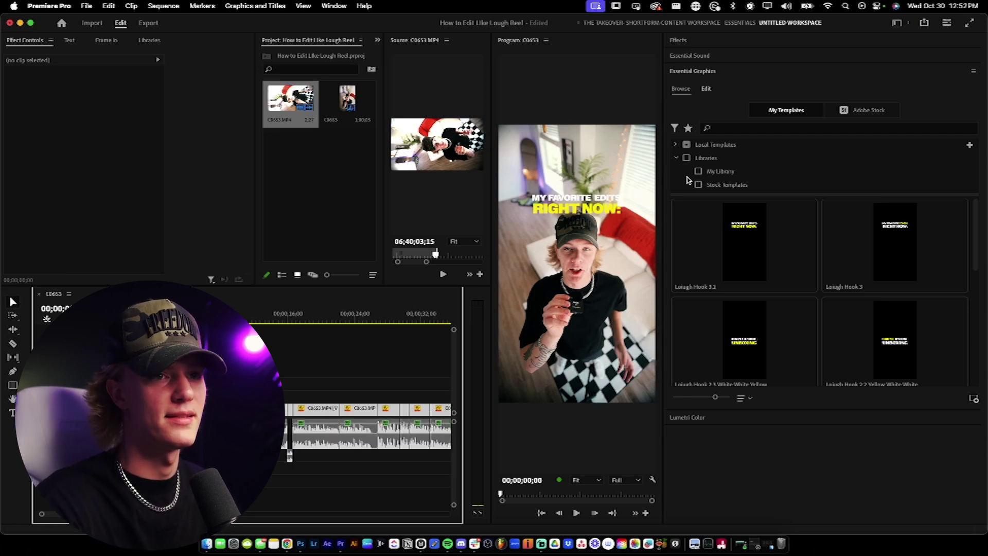
# Step: Replace the title's first line MY FAVORITE EDITS with 'HOW TO EDIT LIKE'
pyautogui.click(577, 203)
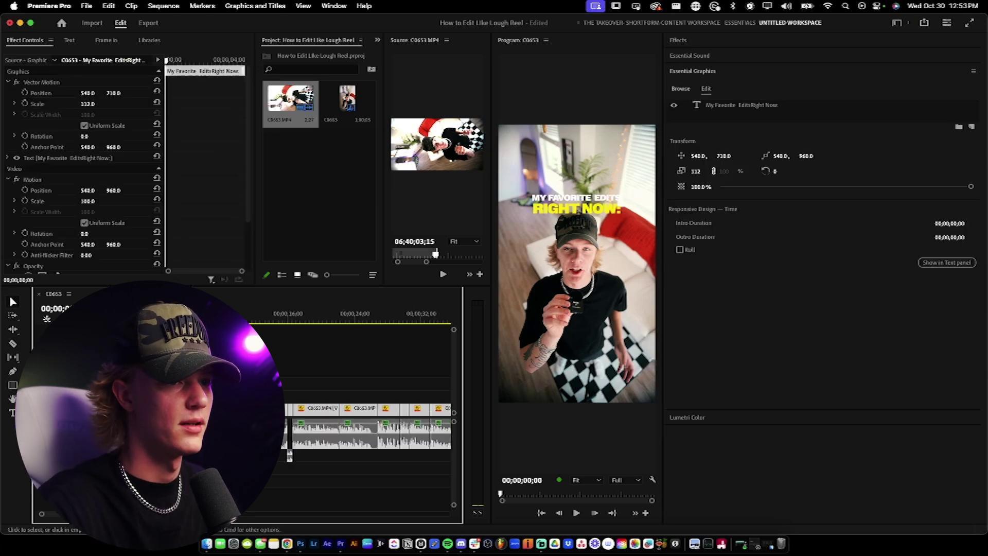
pyautogui.click(735, 105)
pyautogui.doubleClick(735, 106)
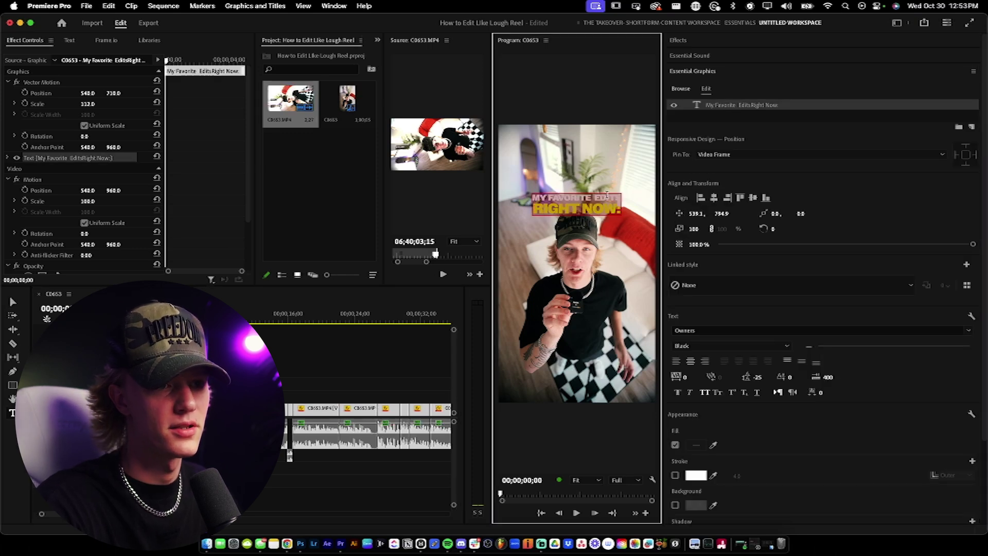
pyautogui.click(542, 194)
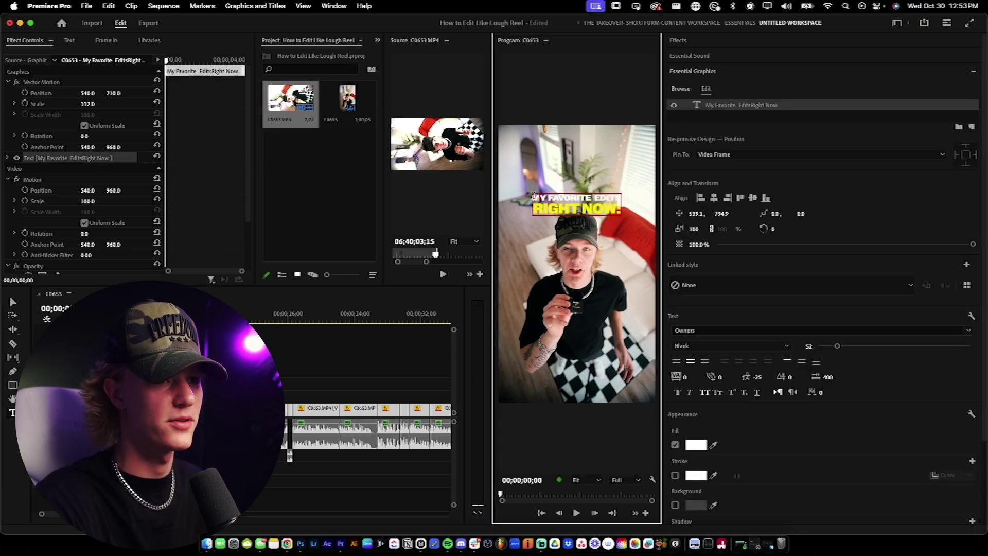
pyautogui.moveTo(533, 195); pyautogui.dragTo(632, 205)
pyautogui.write('HOW TO EDIT LIKE')
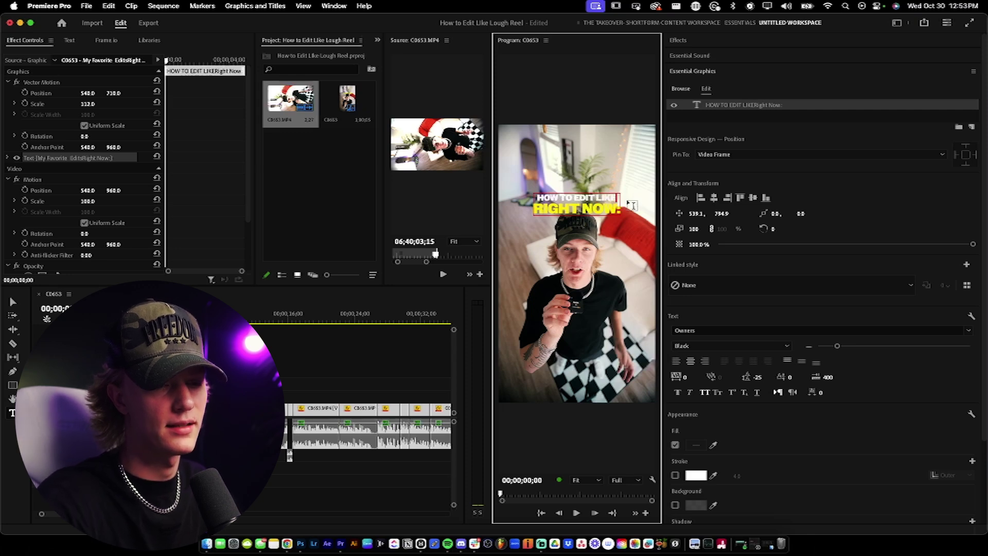
# Step: Replace the yellow RIGHT NOW! line with the creator's @ handle, then select both lines
pyautogui.click(597, 206)
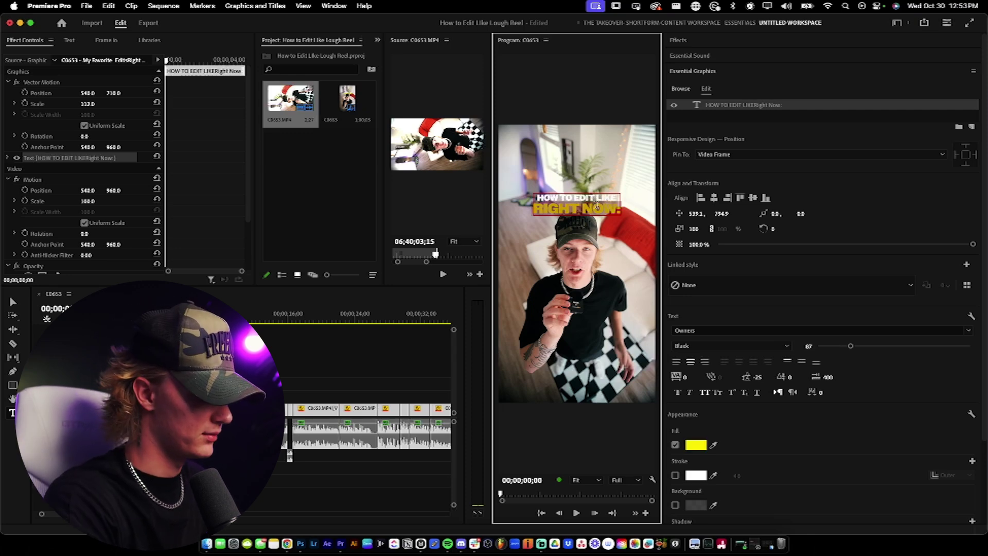
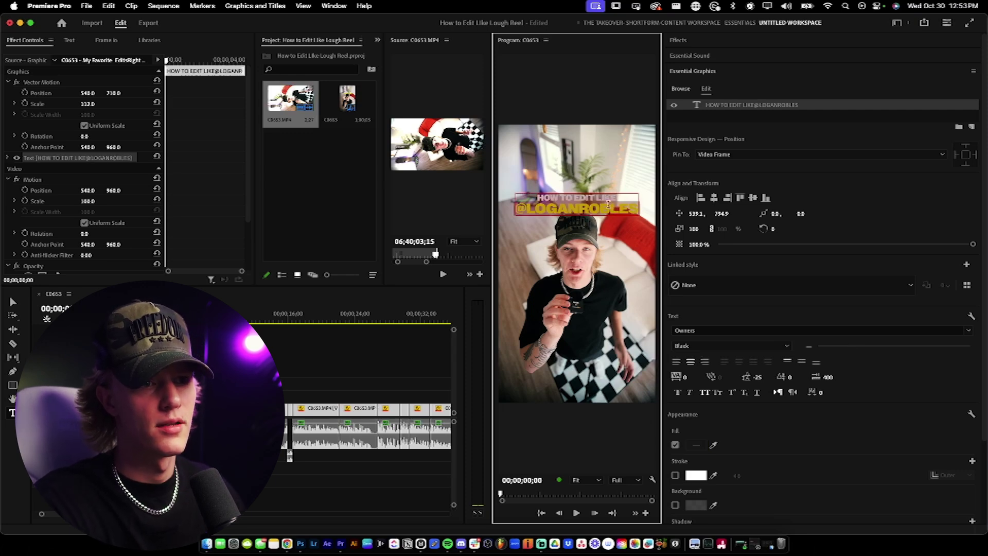
pyautogui.click(598, 198)
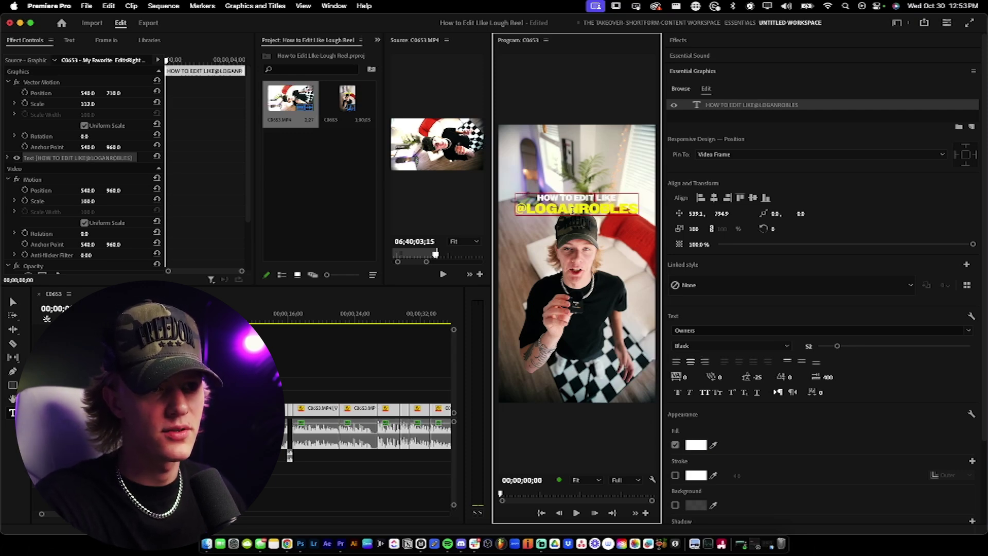
pyautogui.tripleClick(576, 200)
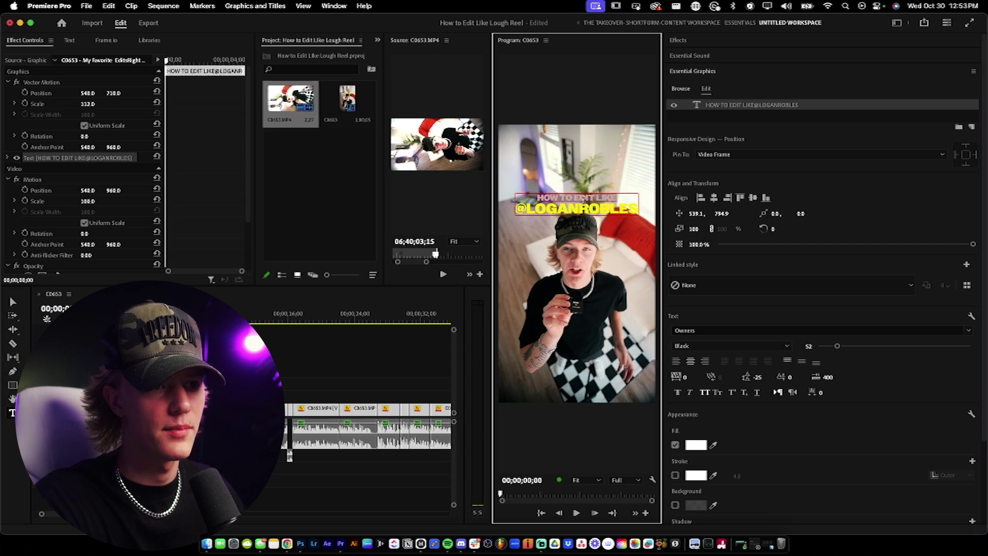
pyautogui.hotkey('ctrl', 'a')
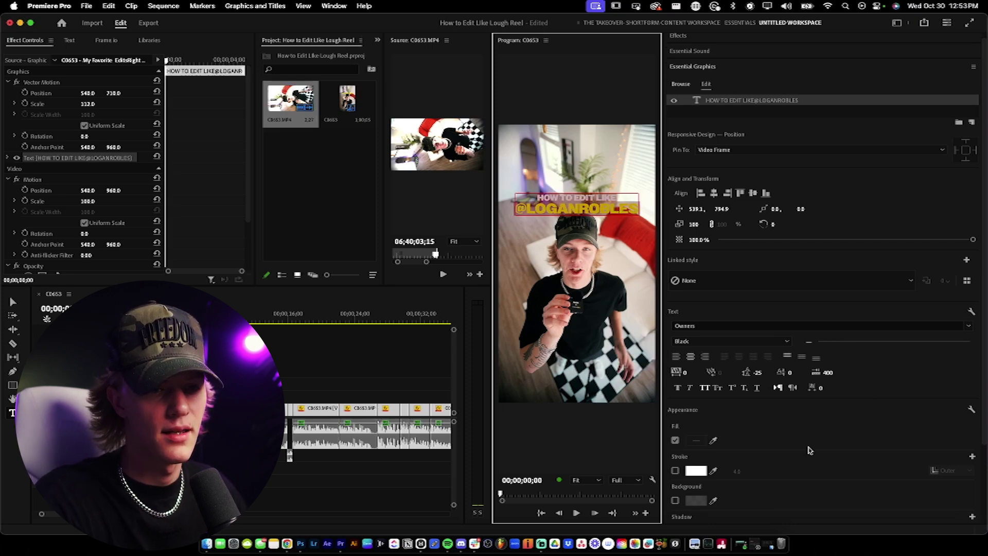
pyautogui.scroll(-2, 986, 303)
# Step: Turn on a black drop shadow for the title text
pyautogui.scroll(-1, 986, 303)
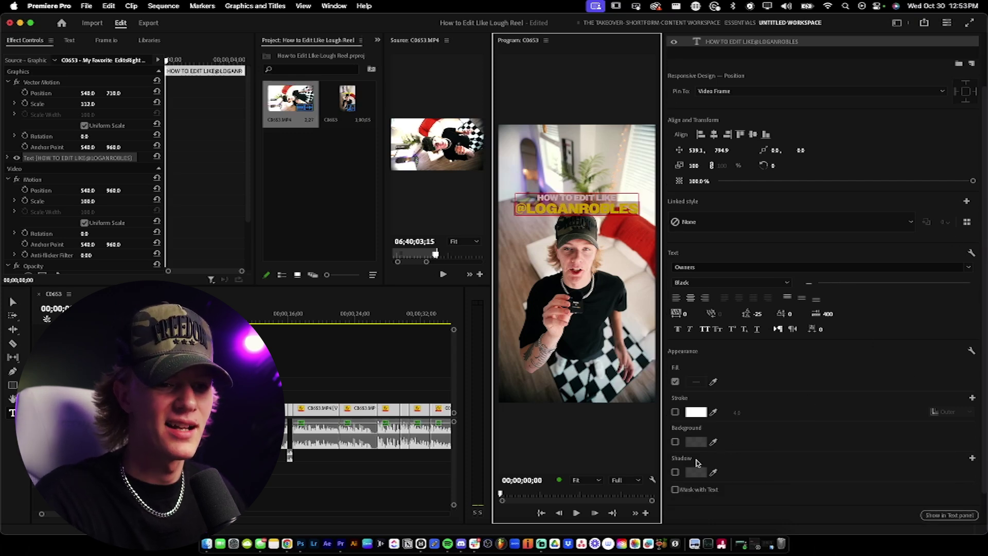
pyautogui.click(675, 472)
pyautogui.click(696, 472)
pyautogui.click(435, 242)
pyautogui.click(597, 202)
# Step: Finish editing the text and lift the title to position 540, 617
pyautogui.scroll(-1, 821, 409)
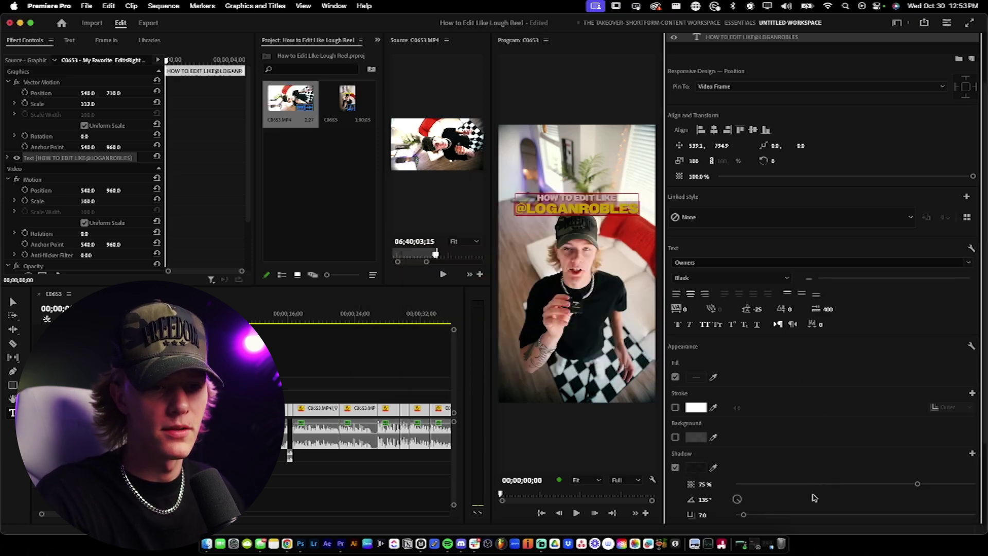
pyautogui.scroll(-5, 804, 484)
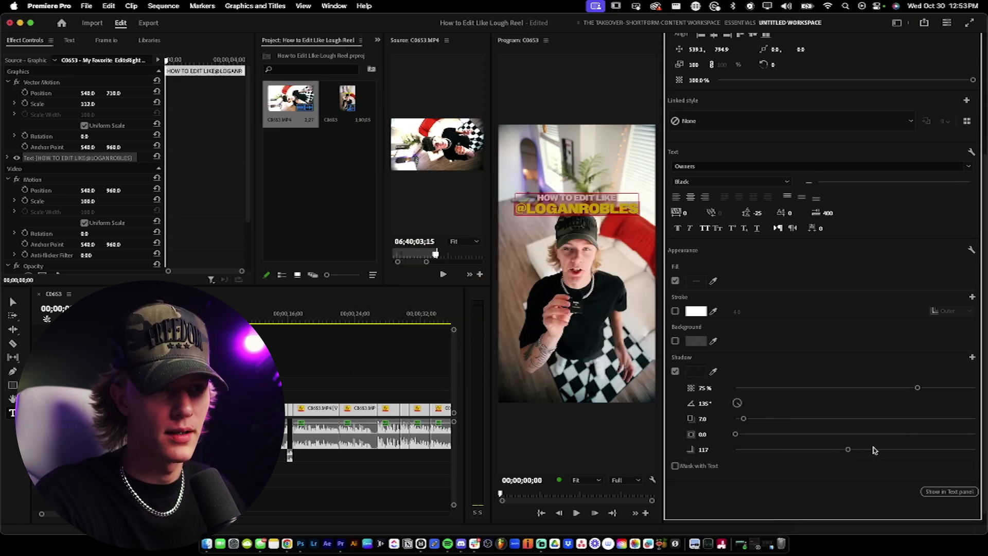
pyautogui.click(599, 201)
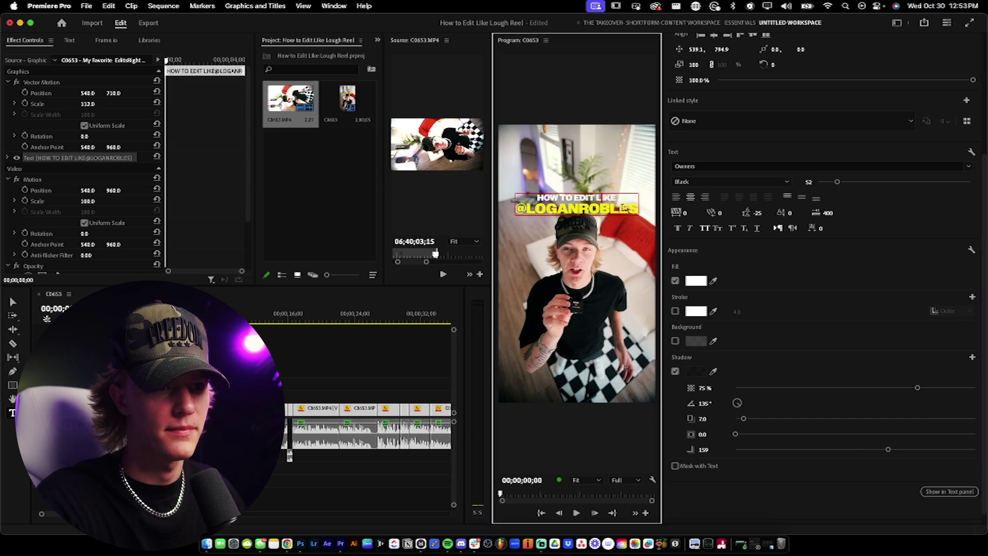
pyautogui.click(319, 369)
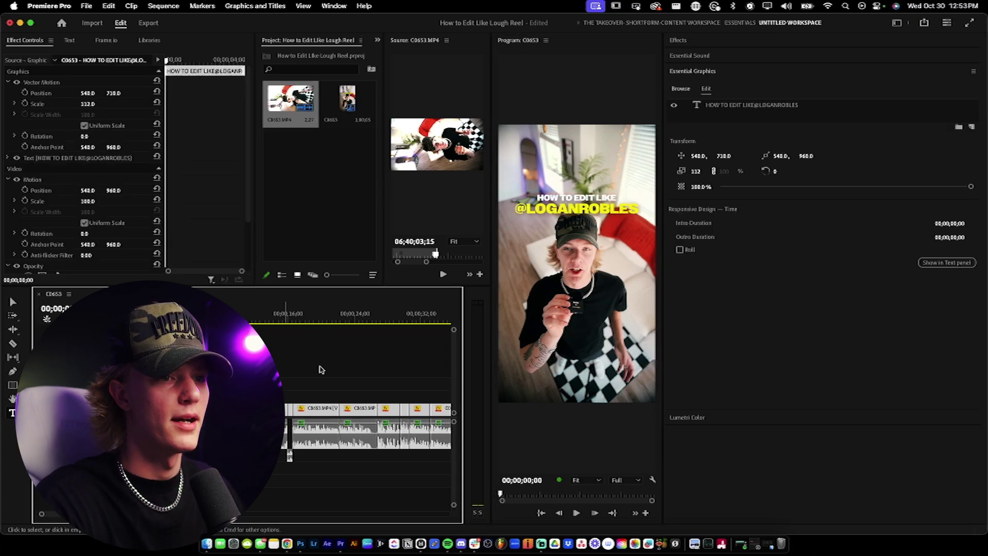
pyautogui.moveTo(723, 156); pyautogui.dragTo(724, 158)
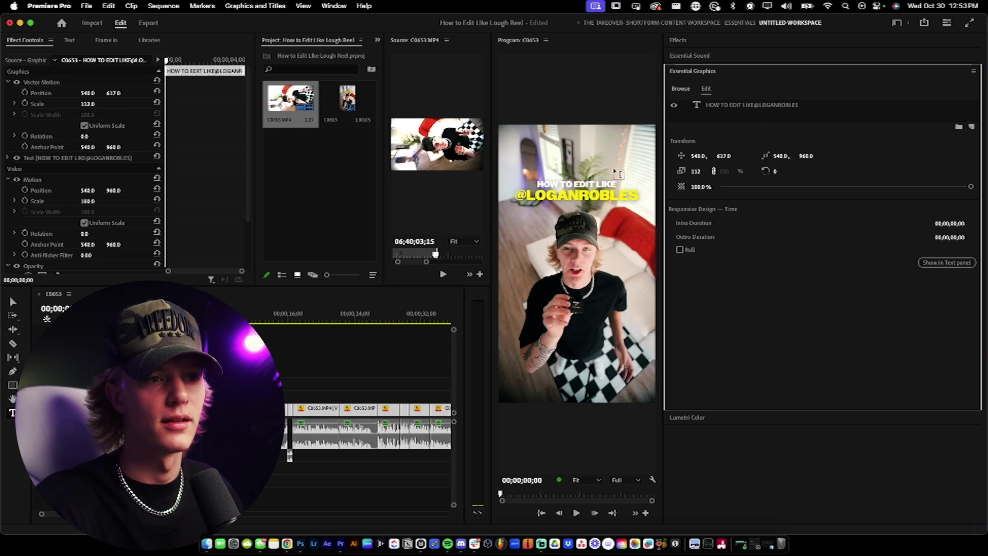
# Step: Enlarge the HOW TO EDIT LIKE line to font size 80
pyautogui.click(734, 106)
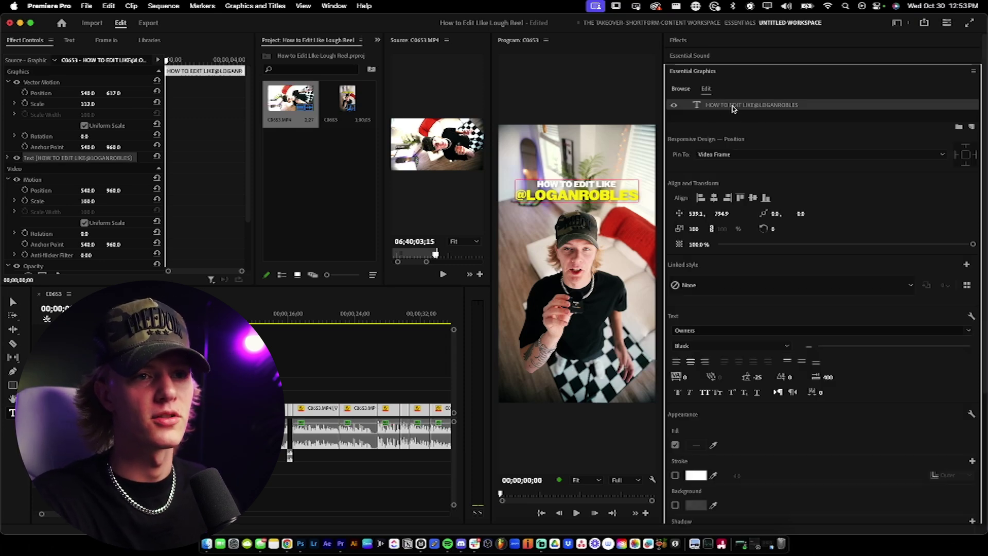
pyautogui.click(588, 182)
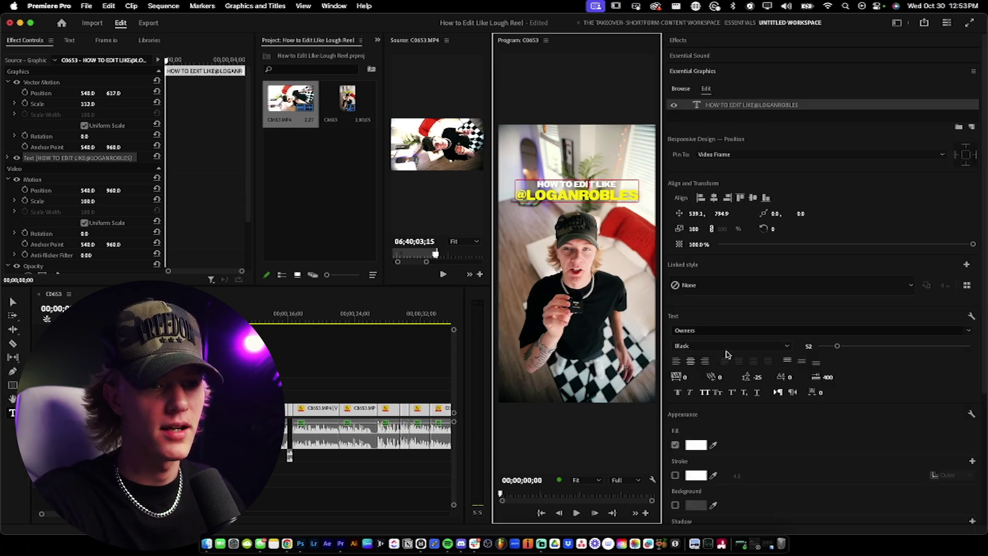
pyautogui.doubleClick(591, 196)
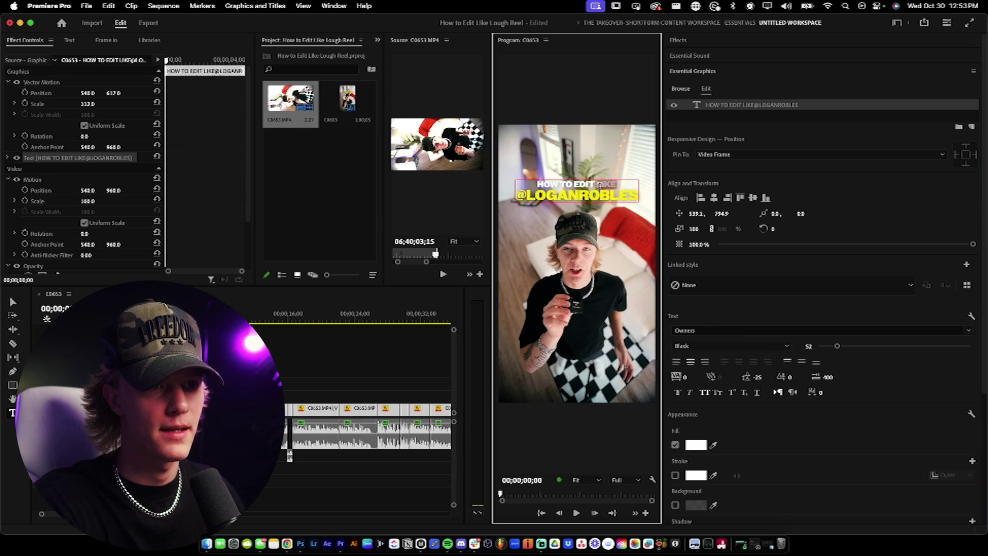
pyautogui.moveTo(596, 184); pyautogui.dragTo(538, 184)
pyautogui.moveTo(840, 349); pyautogui.dragTo(848, 349)
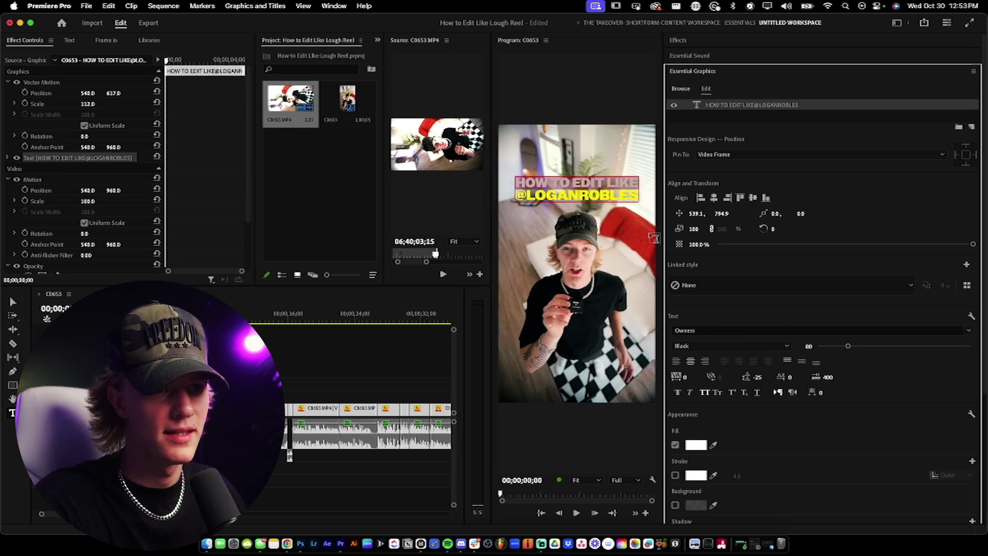
# Step: Select both title lines and raise the shadow opacity to 95%
pyautogui.click(577, 193)
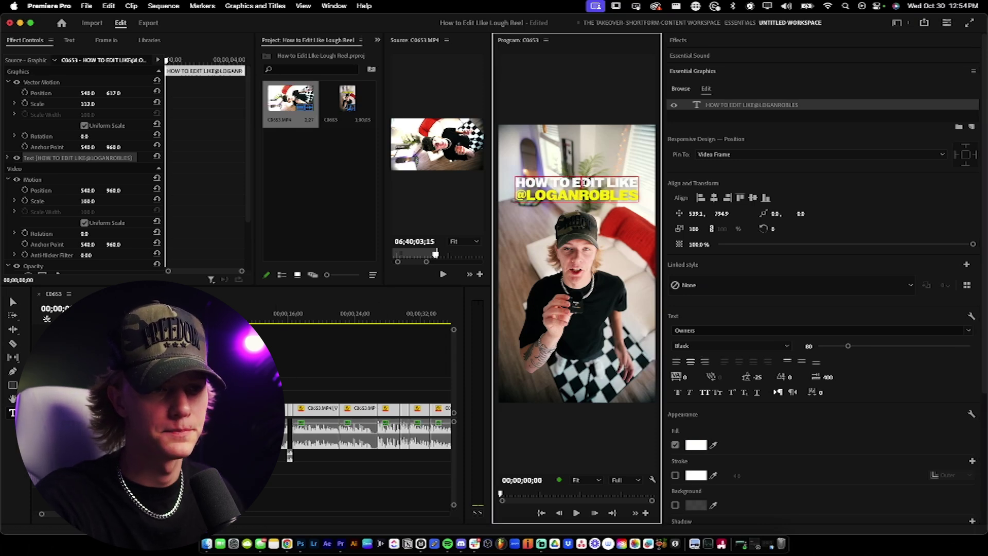
pyautogui.press('super+a')
pyautogui.scroll(-1, 836, 472)
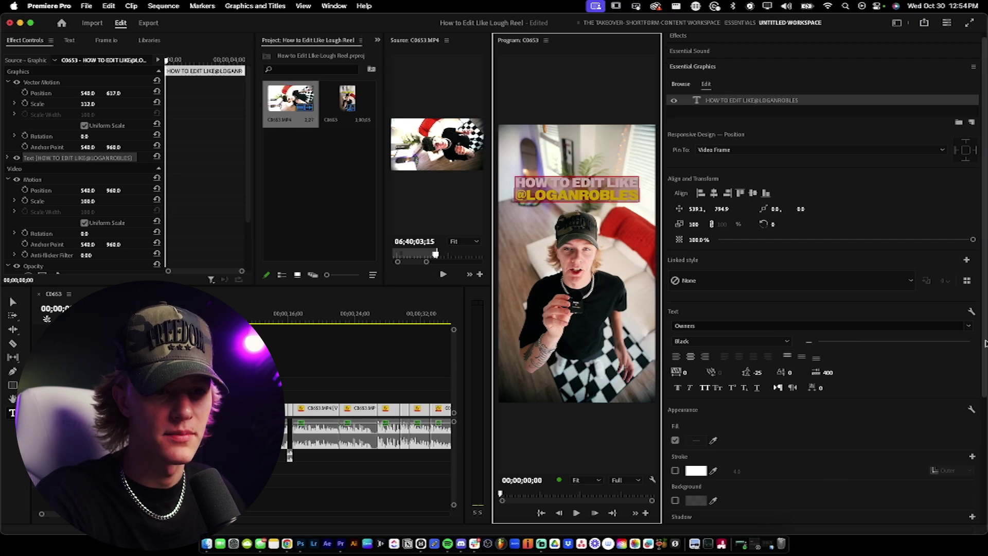
pyautogui.scroll(-4, 875, 447)
pyautogui.moveTo(917, 441); pyautogui.dragTo(936, 442)
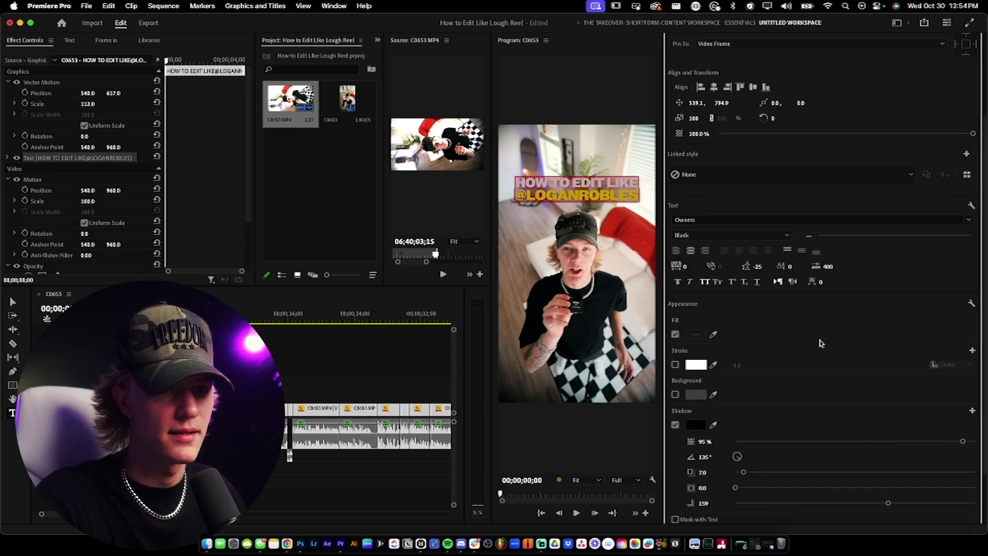
# Step: Preview the opening and shorten the hook title clip from its end
pyautogui.click(286, 379)
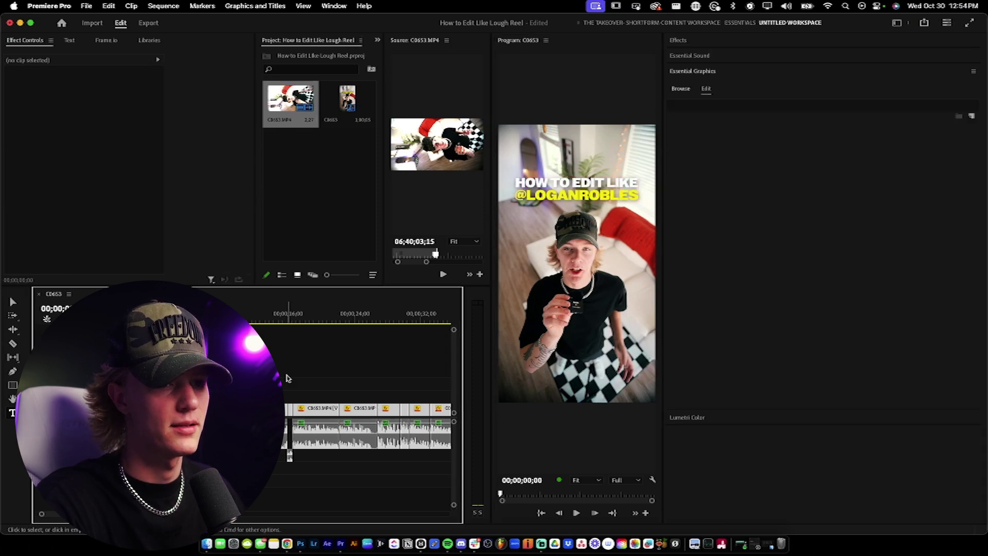
pyautogui.press('space')
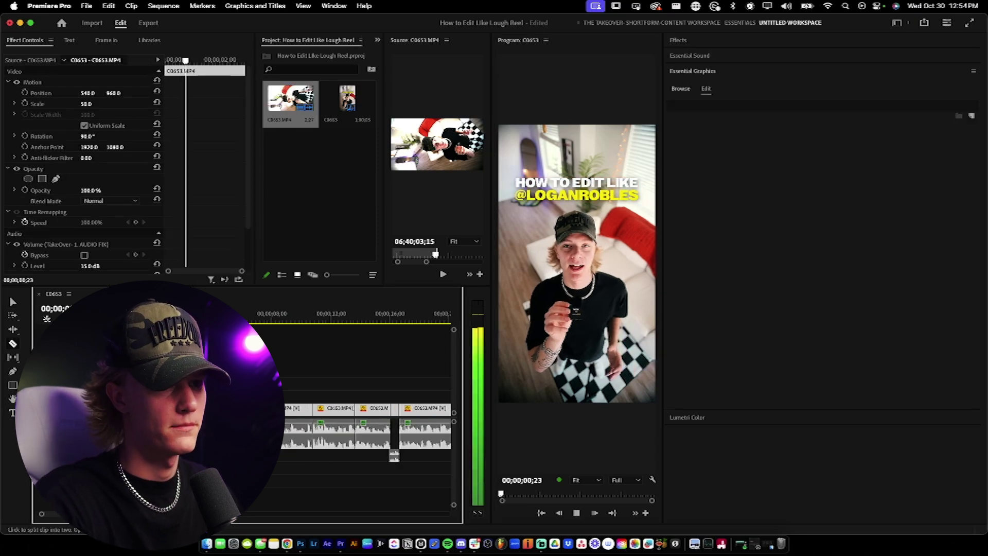
pyautogui.press('=')
pyautogui.press('space')
pyautogui.moveTo(283, 395); pyautogui.dragTo(229, 395)
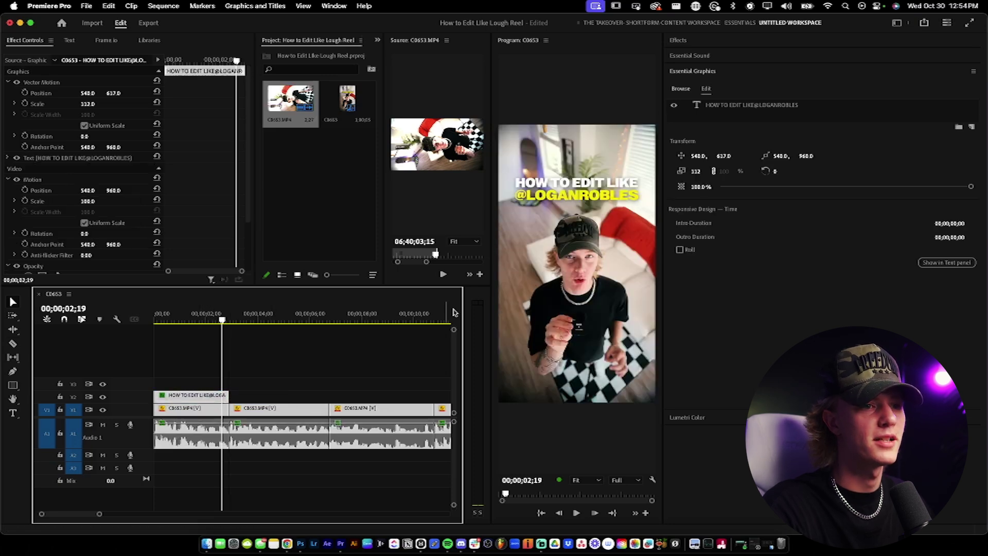
# Step: Duplicate the title onto the track above, retype it as 2024, and move it below the headline
pyautogui.click(746, 105)
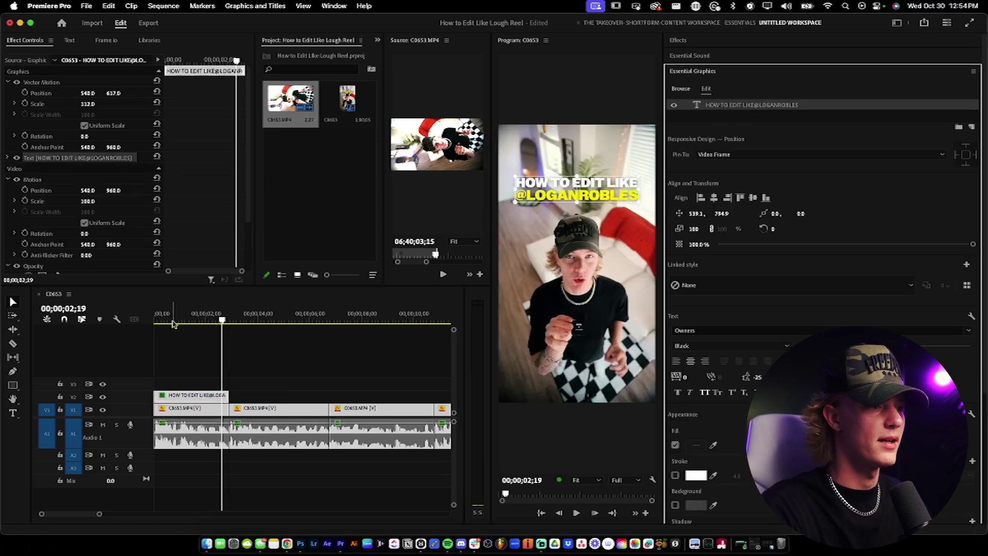
pyautogui.click(200, 397)
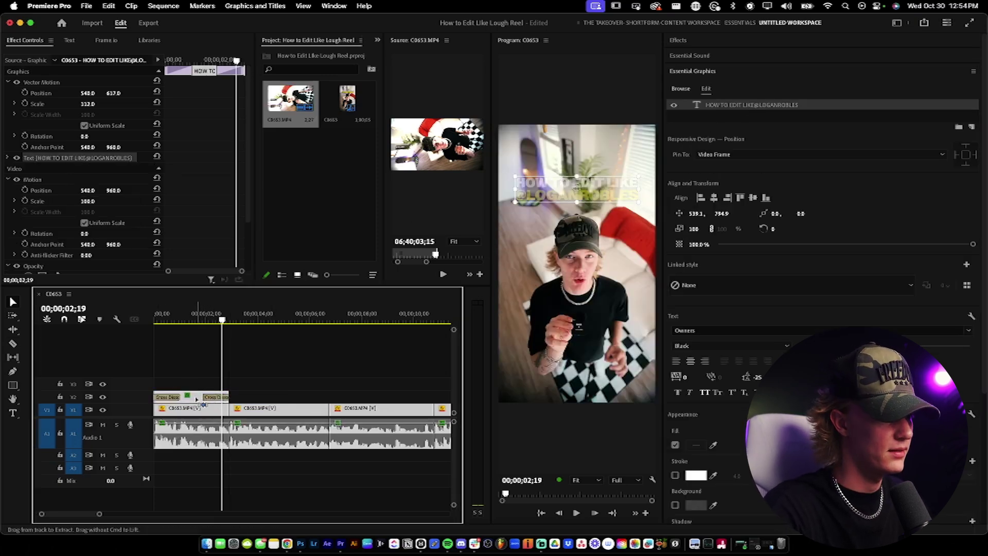
pyautogui.moveTo(199, 403); pyautogui.dragTo(202, 392)
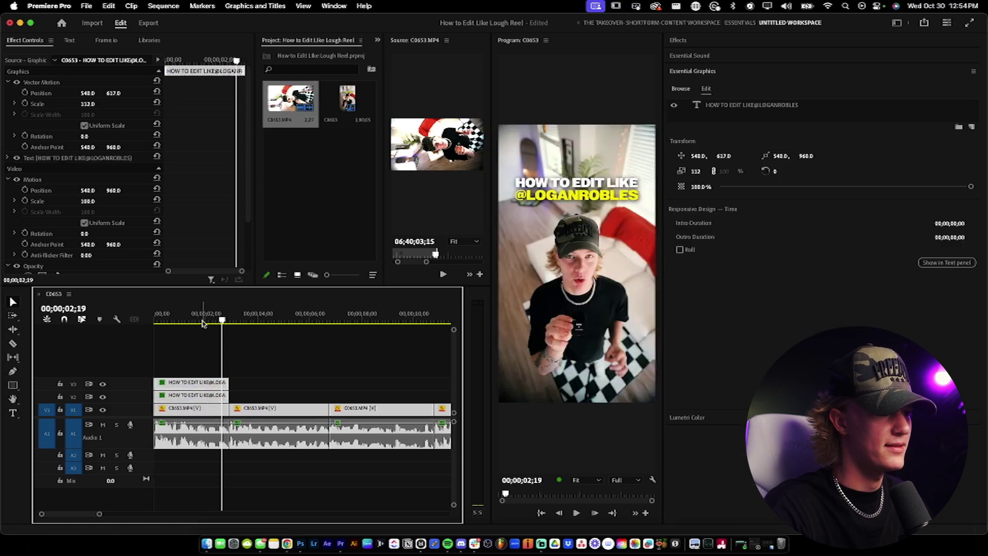
pyautogui.doubleClick(593, 197)
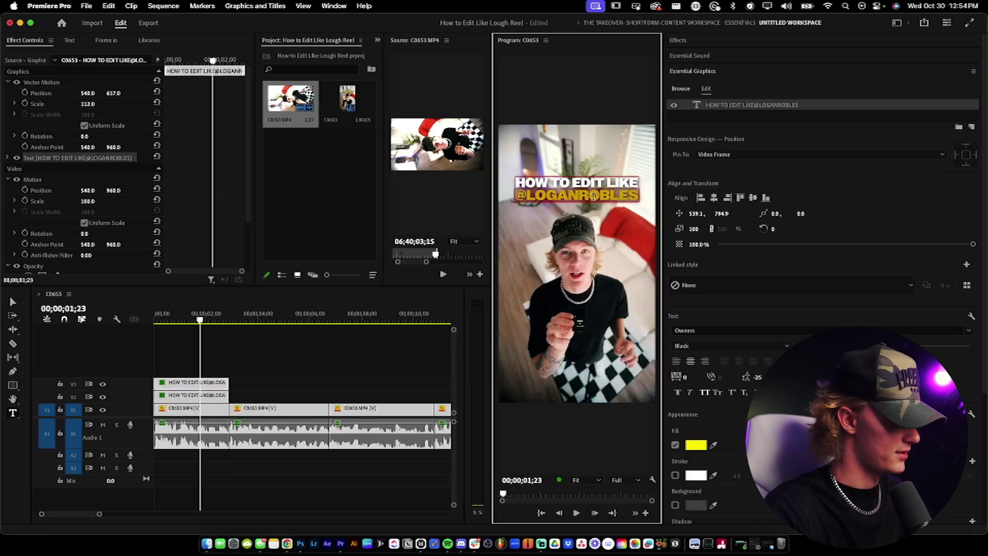
pyautogui.write('2024')
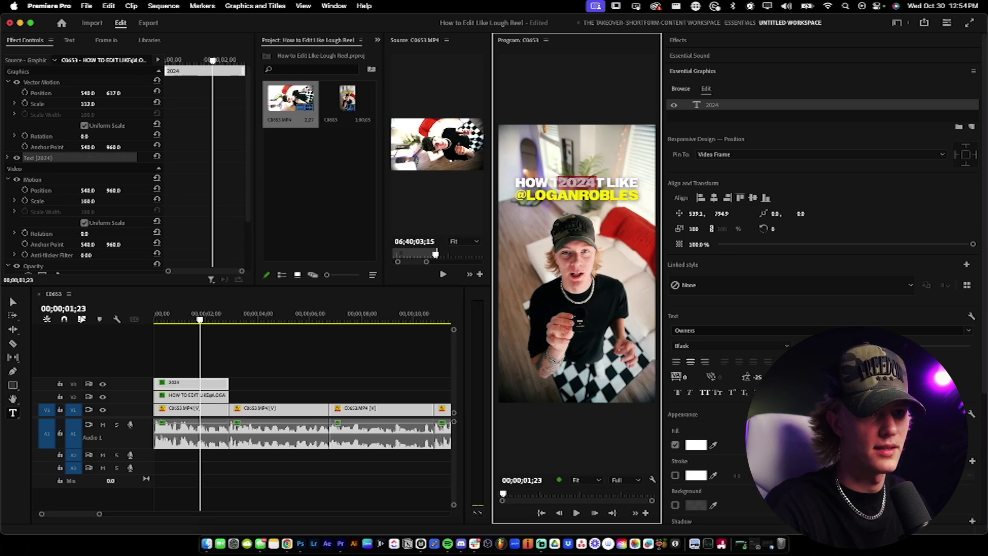
pyautogui.click(793, 306)
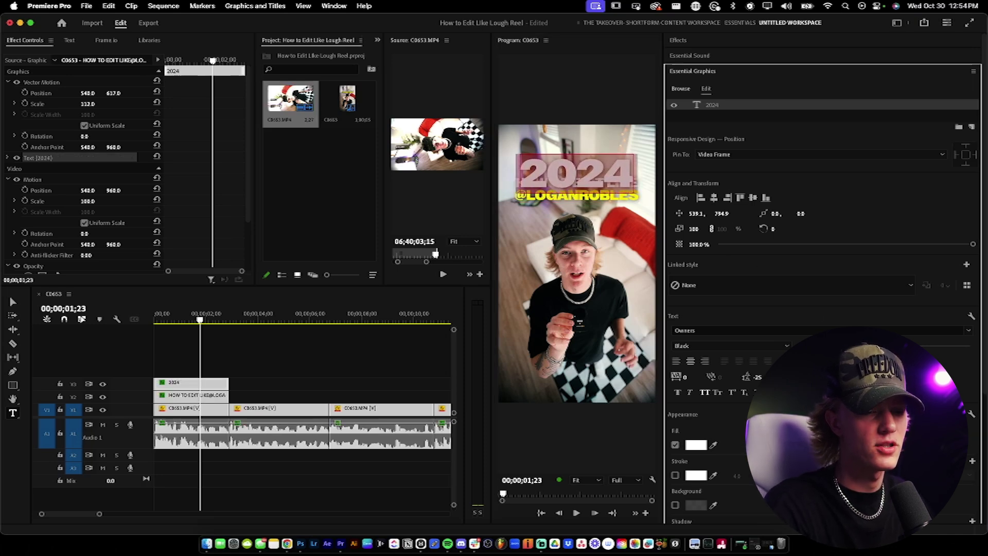
pyautogui.moveTo(723, 212); pyautogui.dragTo(772, 212)
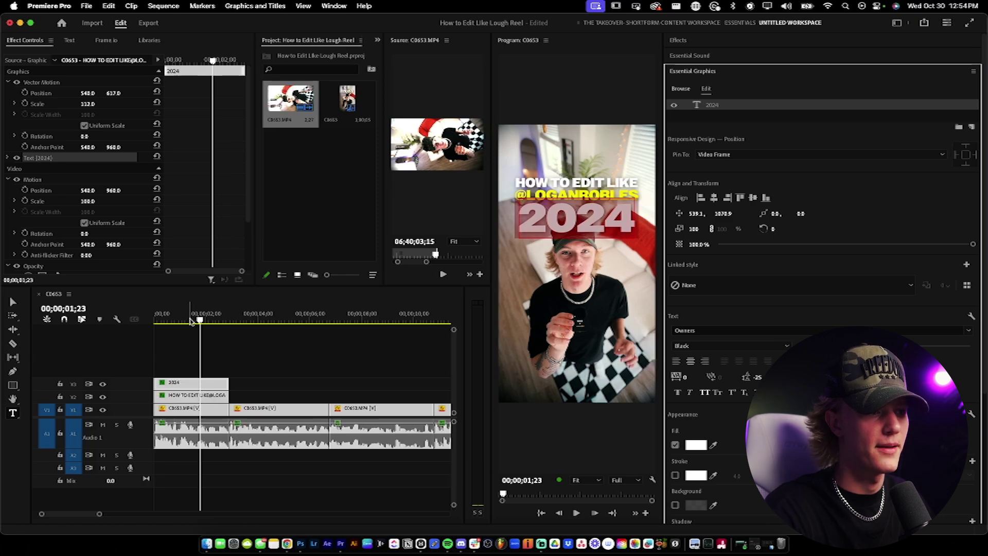
# Step: Trim the 2024 title clip's left edge so it starts later
pyautogui.press('super+shift+a')
pyautogui.press('Home')
pyautogui.moveTo(154, 384); pyautogui.dragTo(195, 385)
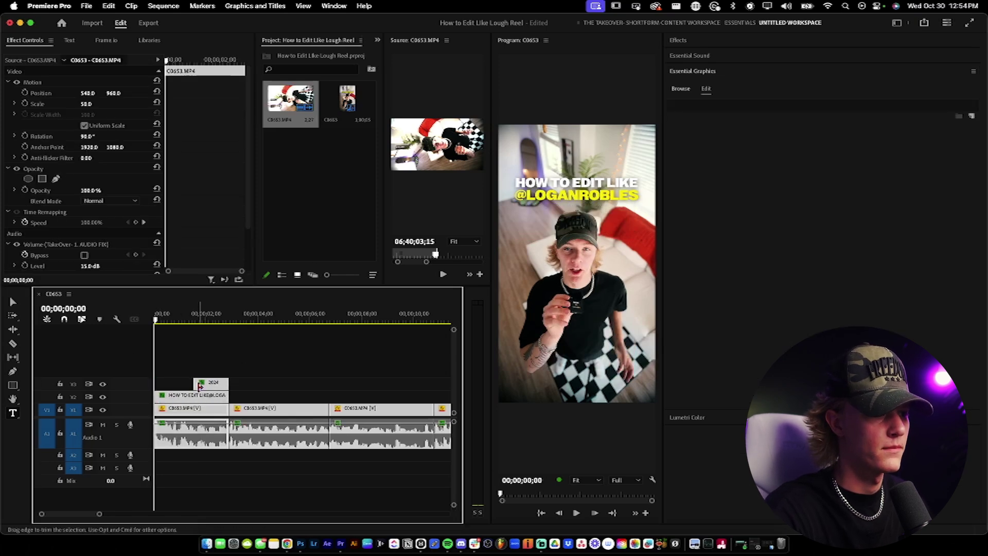
# Step: Set the 2024 title's font to New Spirit Bold
pyautogui.press('space')
pyautogui.click(249, 371)
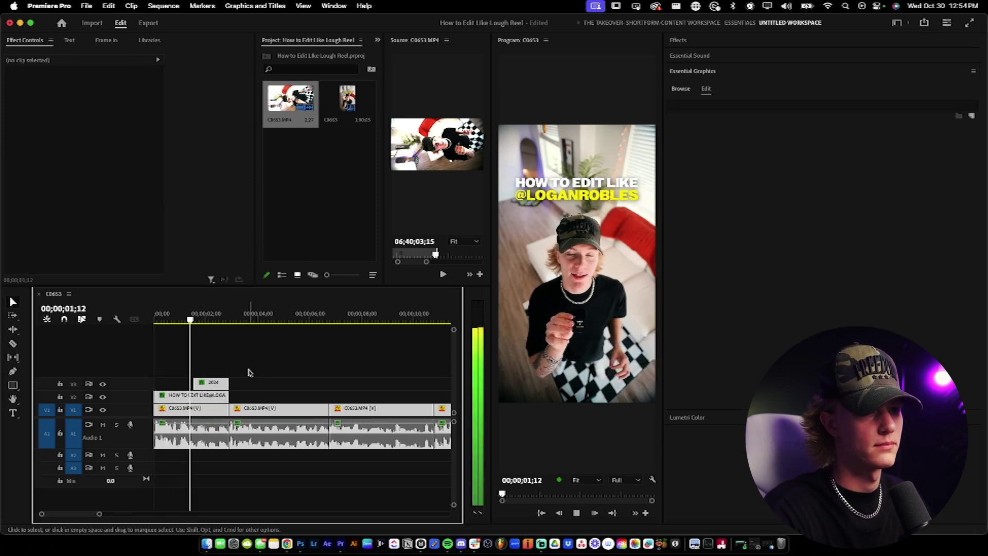
pyautogui.press('space')
pyautogui.click(211, 383)
pyautogui.click(603, 217)
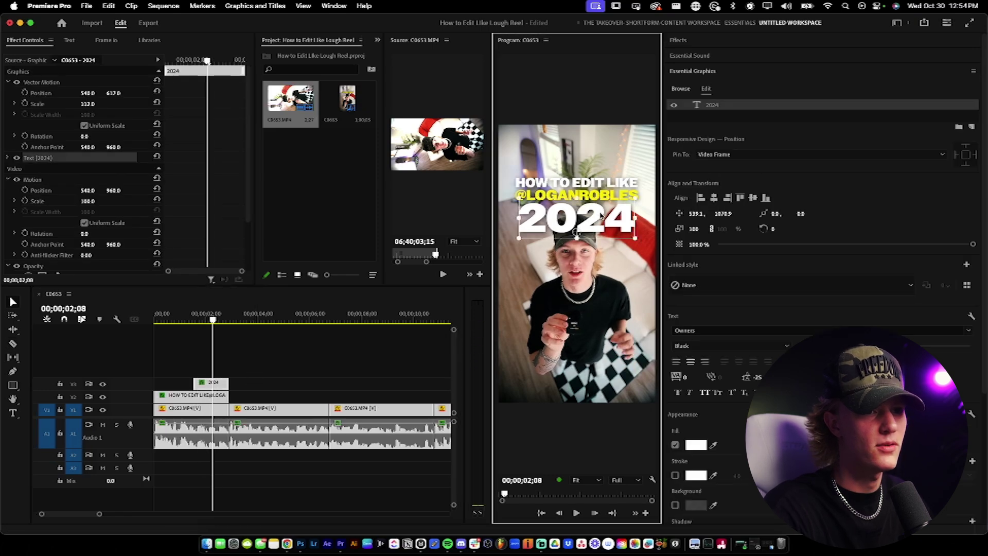
pyautogui.doubleClick(603, 217)
pyautogui.click(735, 333)
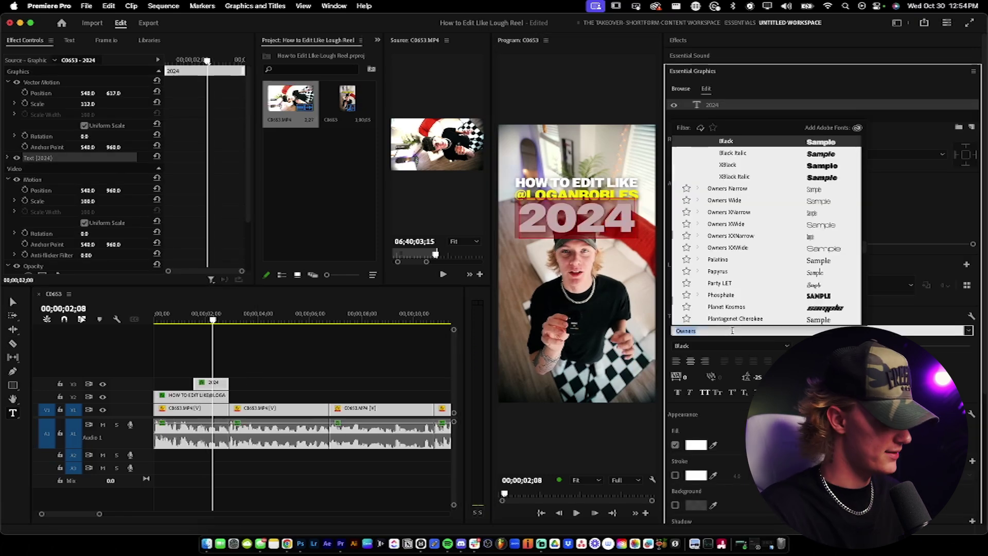
pyautogui.write('new sp')
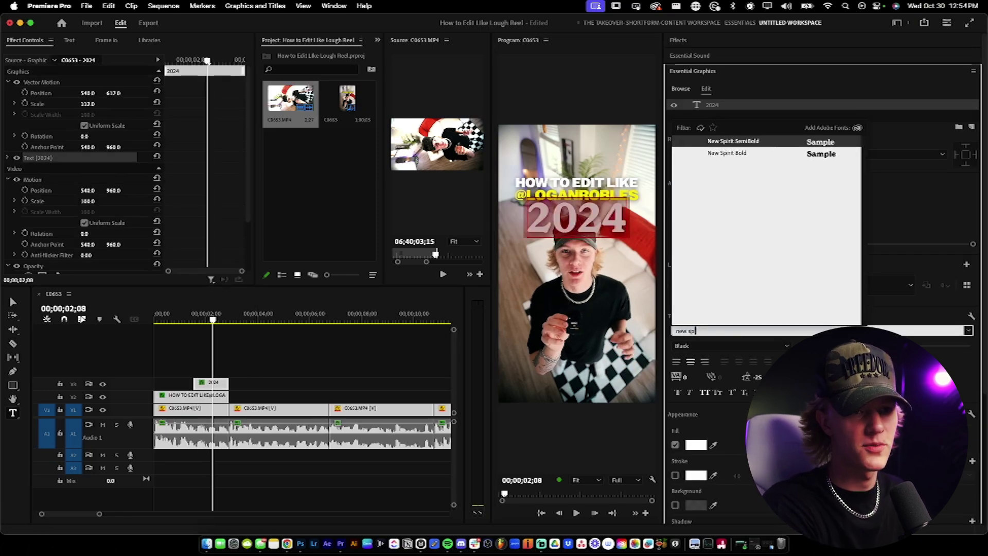
pyautogui.click(752, 154)
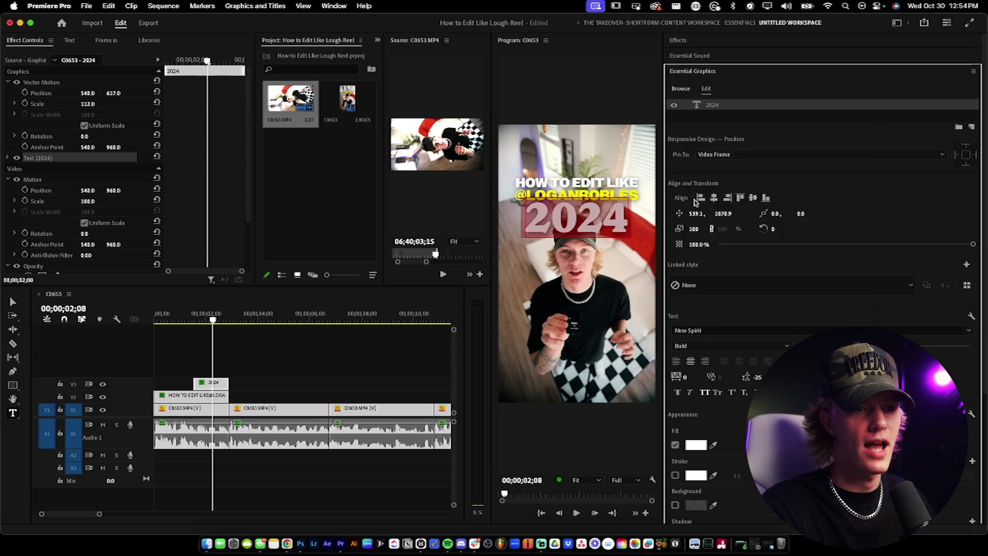
# Step: Give the 2024 title a yellow fill of hex FFF000
pyautogui.click(597, 216)
pyautogui.click(692, 429)
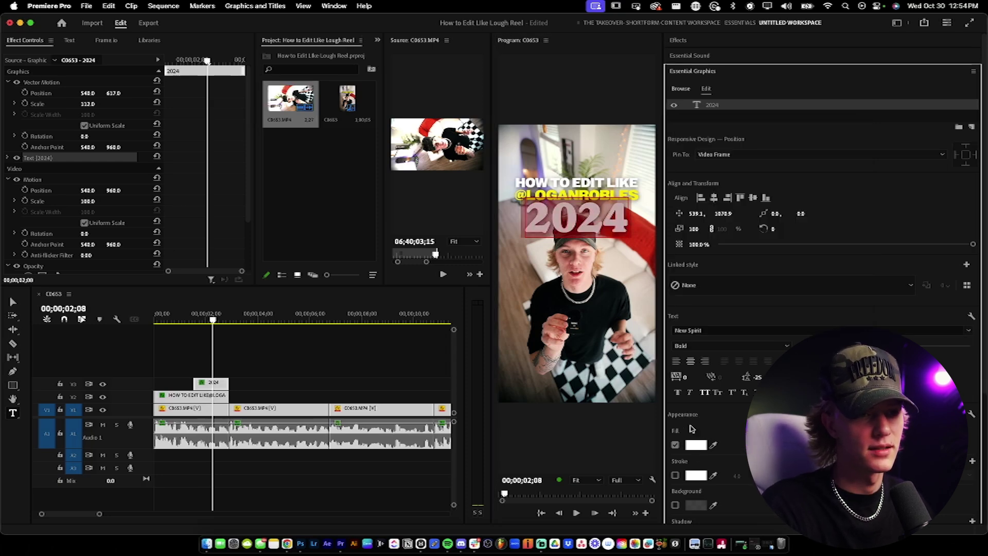
pyautogui.click(696, 445)
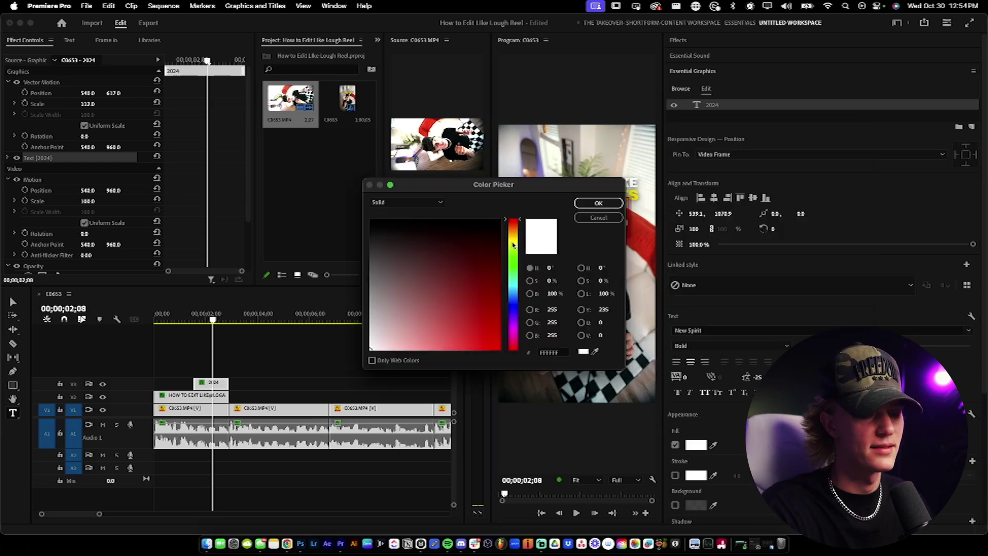
pyautogui.moveTo(550, 187); pyautogui.dragTo(329, 206)
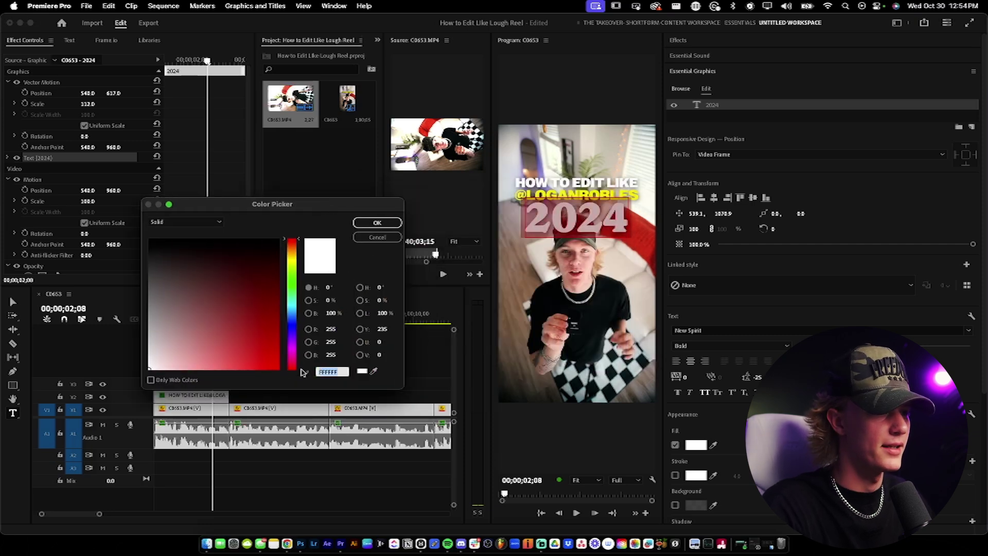
pyautogui.write('fff00')
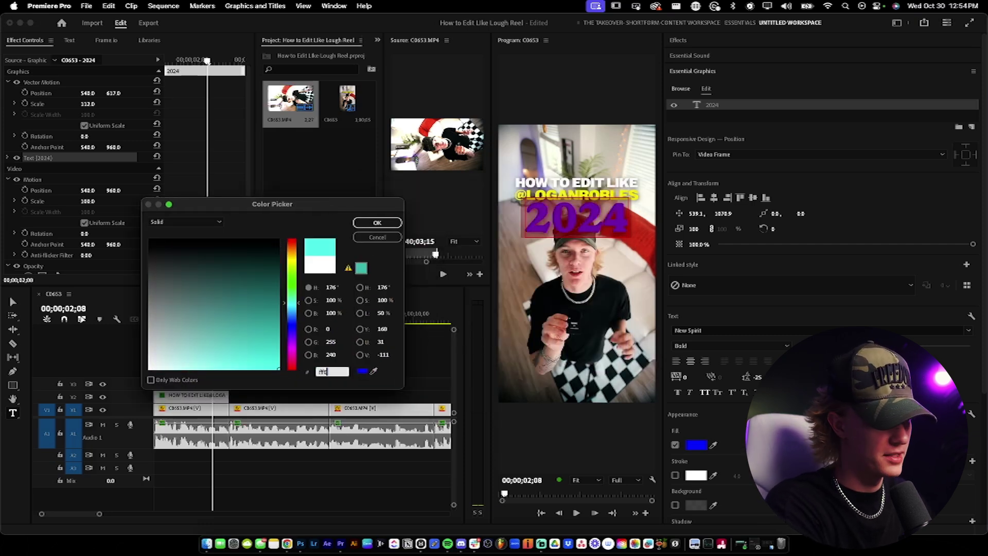
pyautogui.write('0')
pyautogui.press('Return')
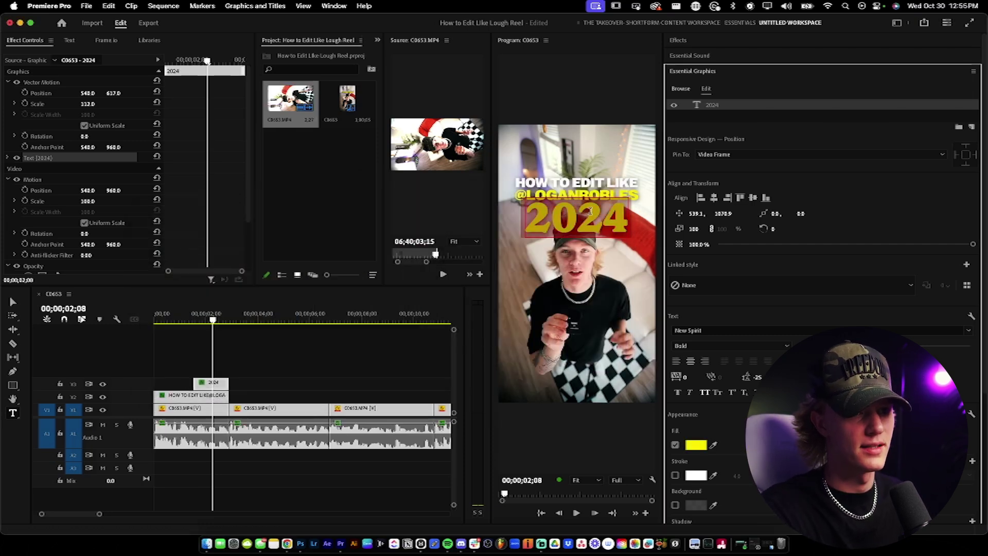
pyautogui.click(244, 367)
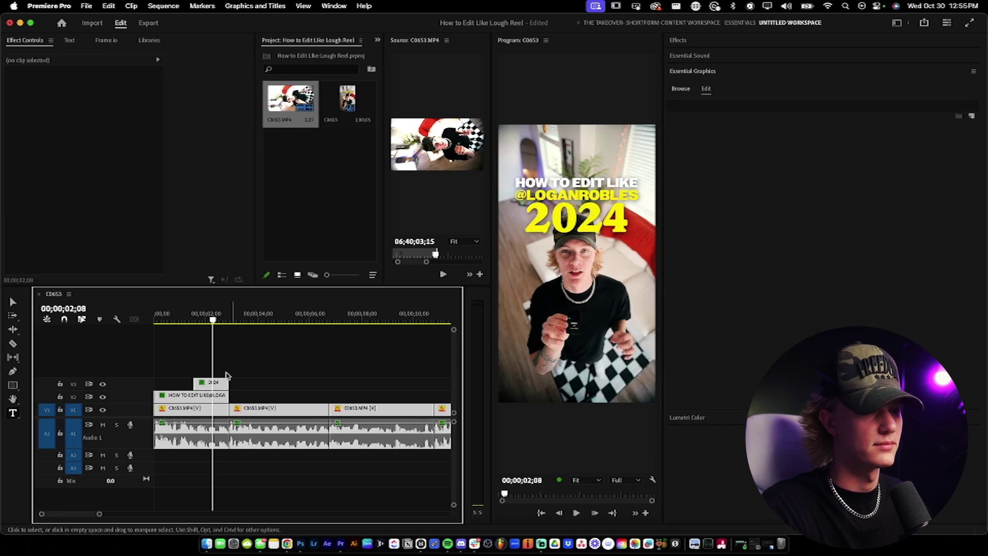
# Step: Duplicate clip C0653 onto a new top track and apply the Keyper effect to it
pyautogui.click(201, 397)
pyautogui.moveTo(201, 408); pyautogui.dragTo(158, 357)
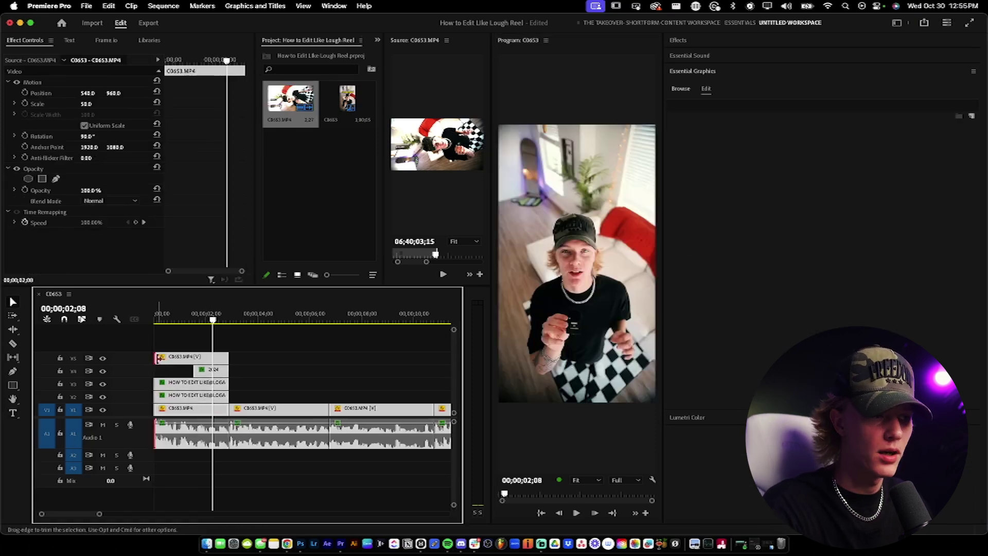
pyautogui.click(204, 362)
pyautogui.click(696, 42)
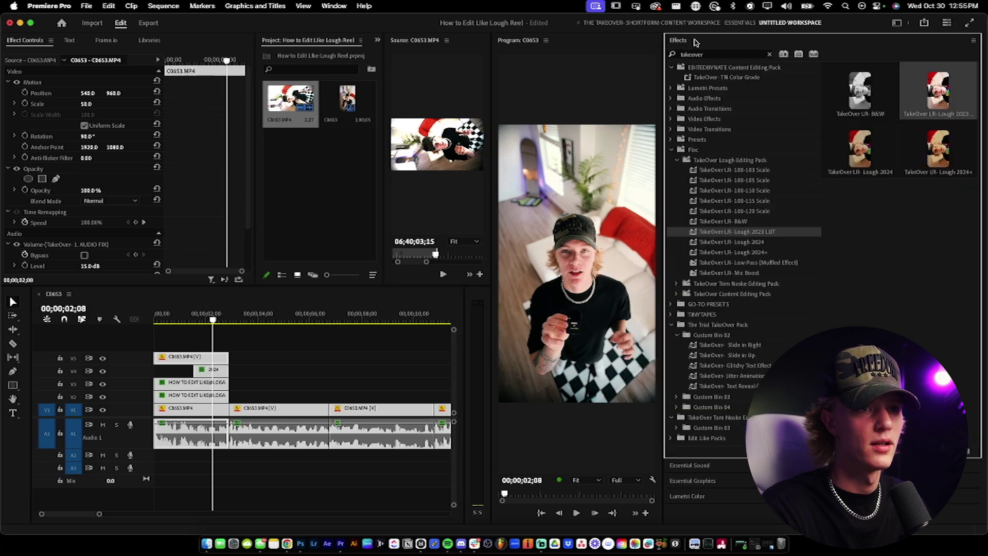
pyautogui.click(726, 54)
pyautogui.write('keyp')
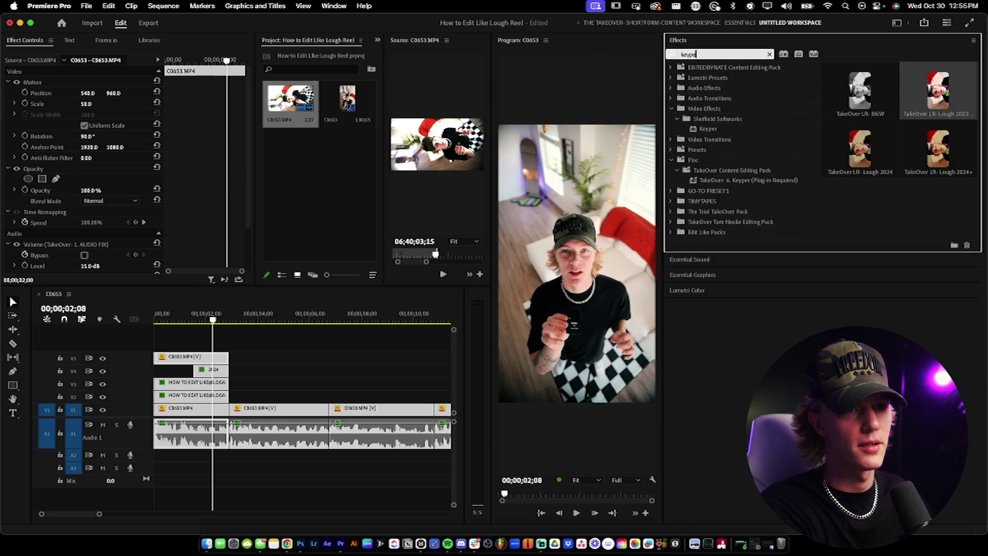
pyautogui.click(707, 130)
pyautogui.moveTo(250, 356); pyautogui.dragTo(177, 362)
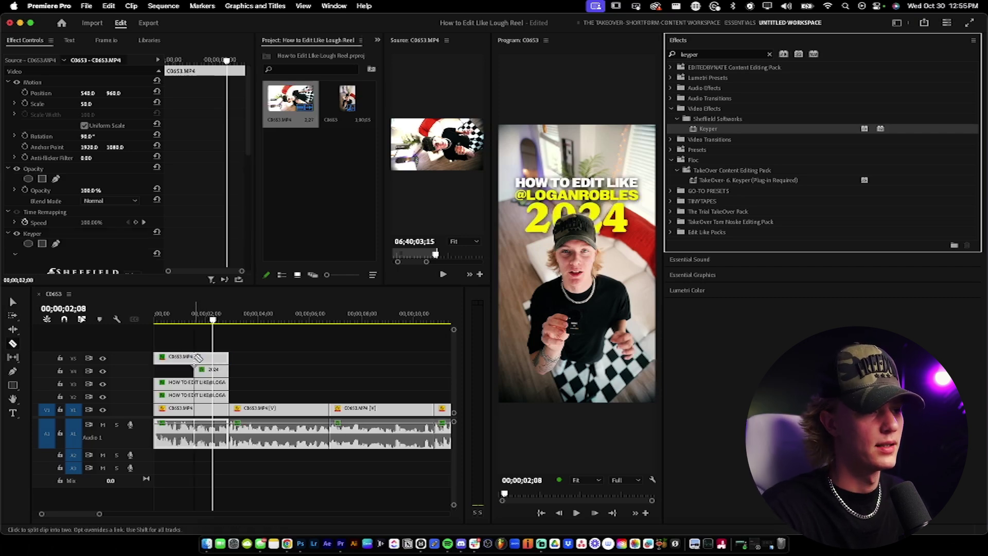
# Step: Trim the keyed copy to start with the 2024 title and set Keyper Detect to Subject
pyautogui.click(208, 363)
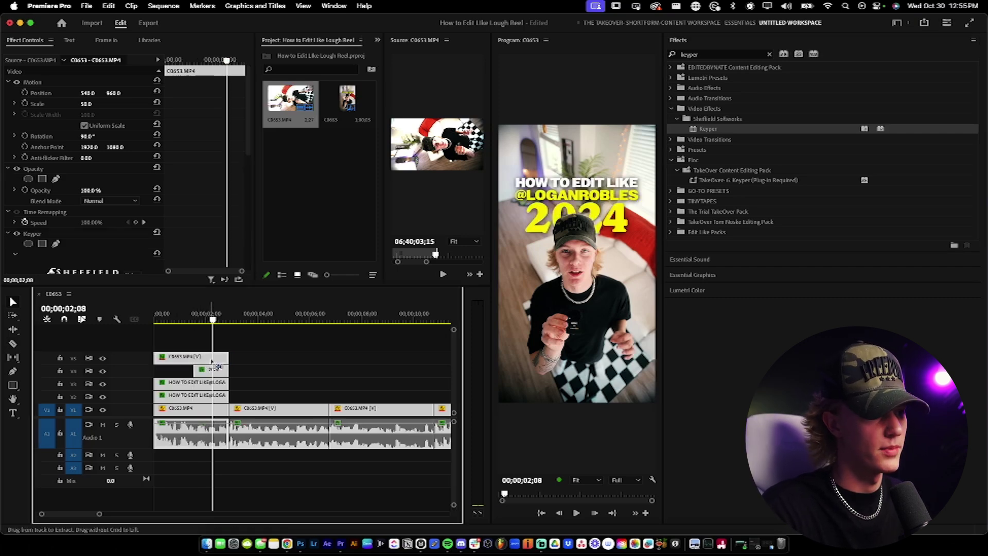
pyautogui.moveTo(160, 360); pyautogui.dragTo(193, 361)
pyautogui.scroll(-4, 179, 218)
pyautogui.click(79, 204)
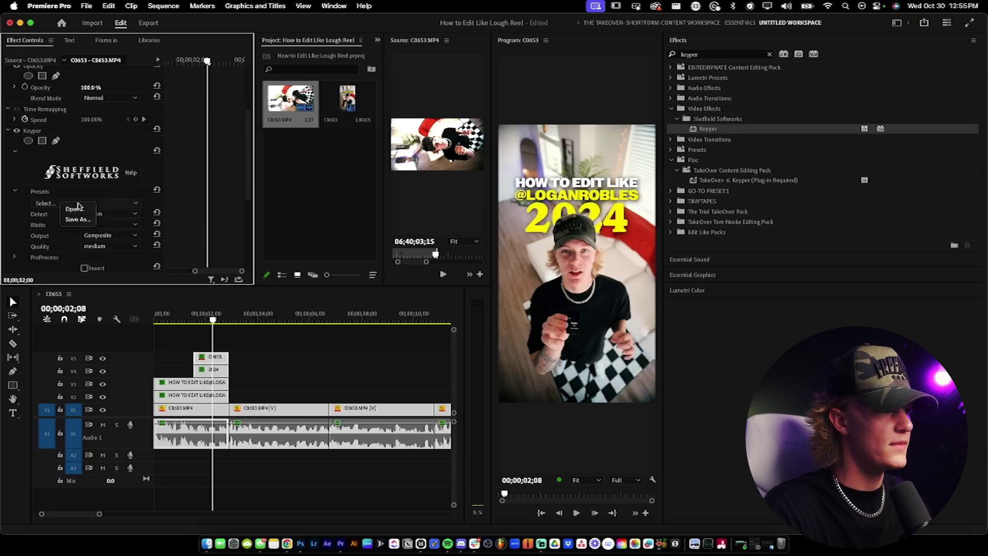
pyautogui.click(109, 213)
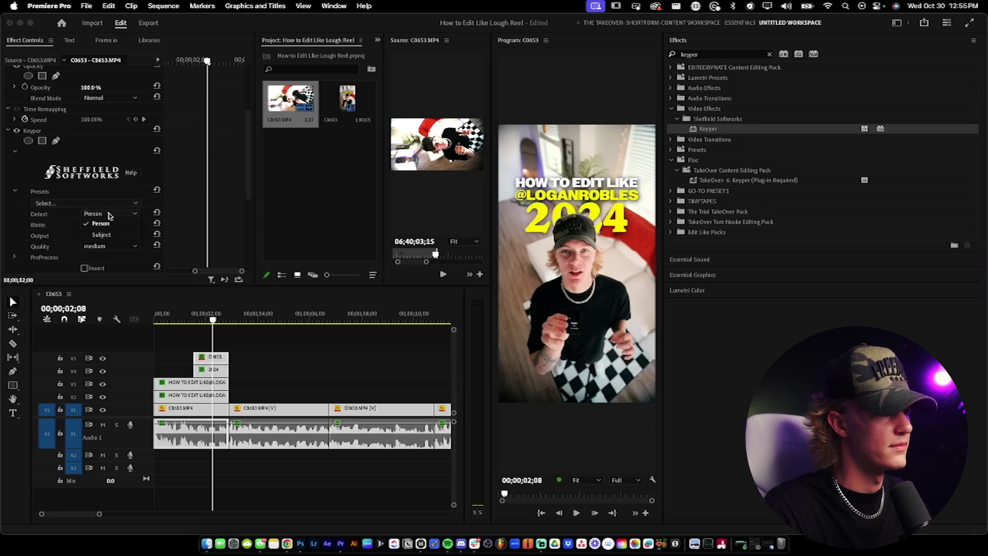
pyautogui.click(110, 226)
pyautogui.scroll(-5, 196, 231)
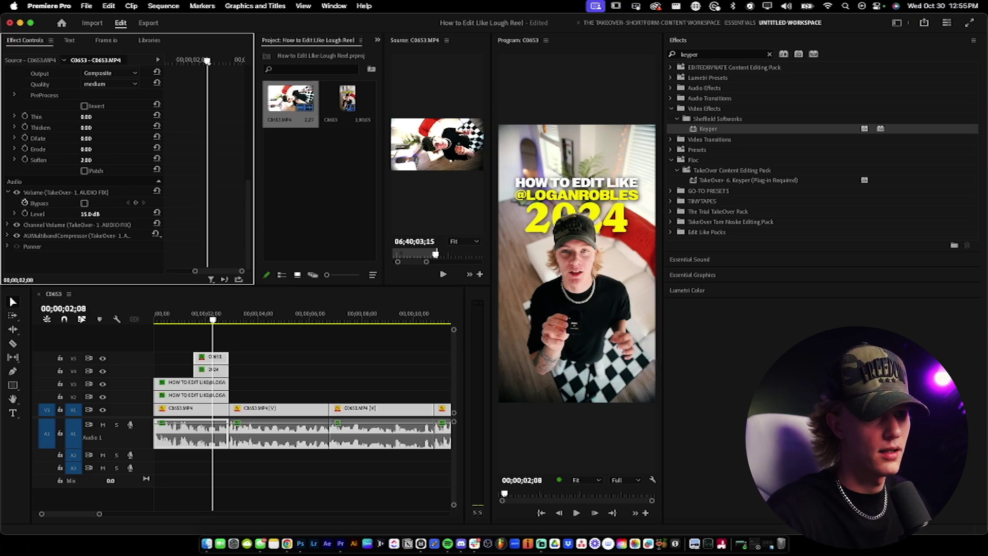
pyautogui.click(221, 347)
pyautogui.press('j')
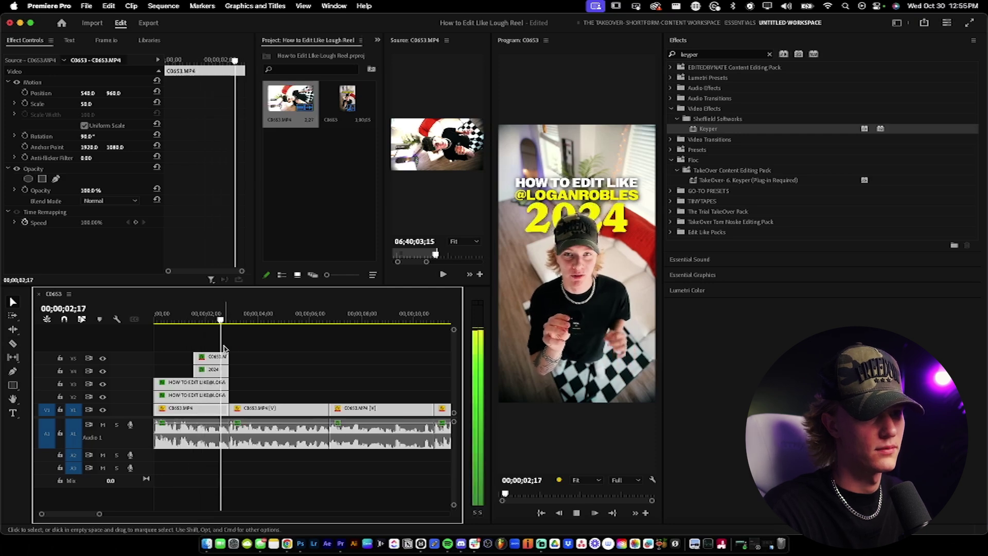
pyautogui.press('space')
# Step: Import both riser sound effect mp3s from the Downloads folder into the project bin
pyautogui.press('c')
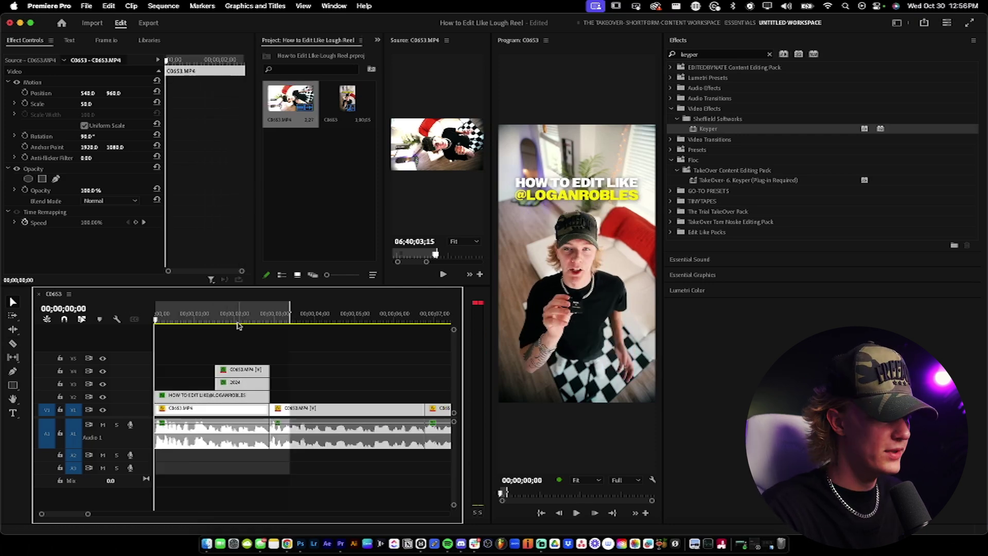
pyautogui.click(256, 316)
pyautogui.click(328, 194)
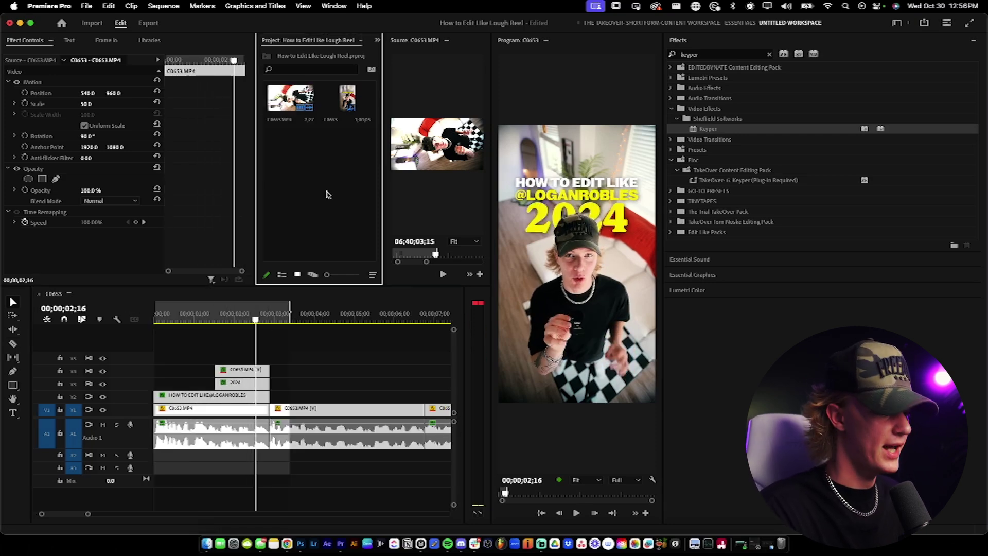
pyautogui.doubleClick(327, 195)
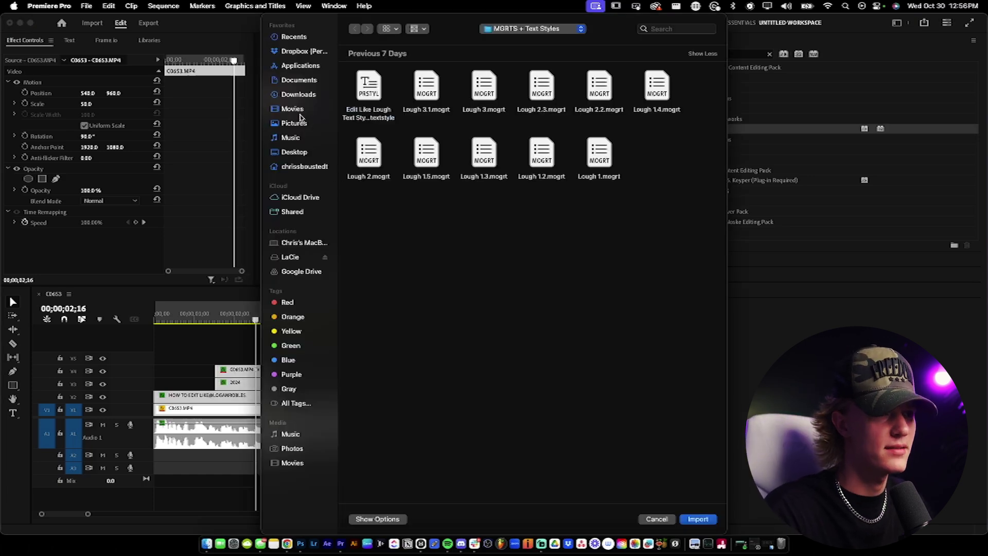
pyautogui.click(299, 96)
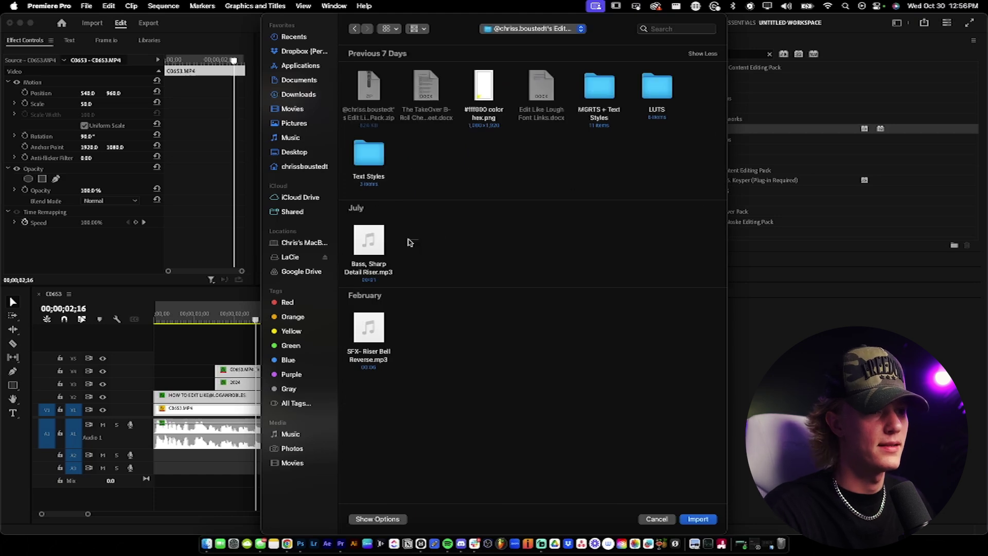
pyautogui.moveTo(409, 242); pyautogui.dragTo(441, 400)
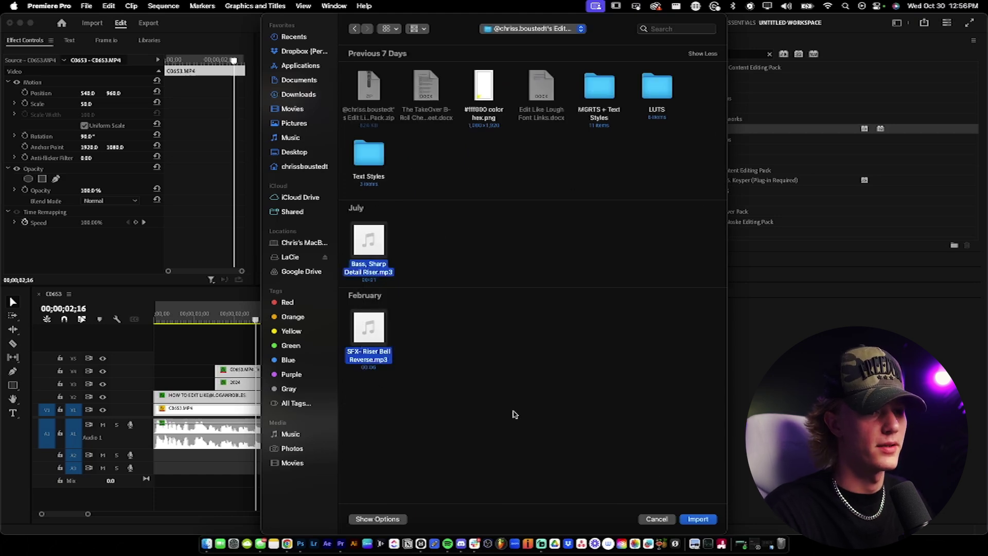
pyautogui.click(698, 519)
# Step: Place SFX- Riser Bell Reverse on A3 at the sequence start and trim its end to the next cut
pyautogui.click(335, 174)
pyautogui.moveTo(242, 407); pyautogui.dragTo(239, 469)
pyautogui.press('=')
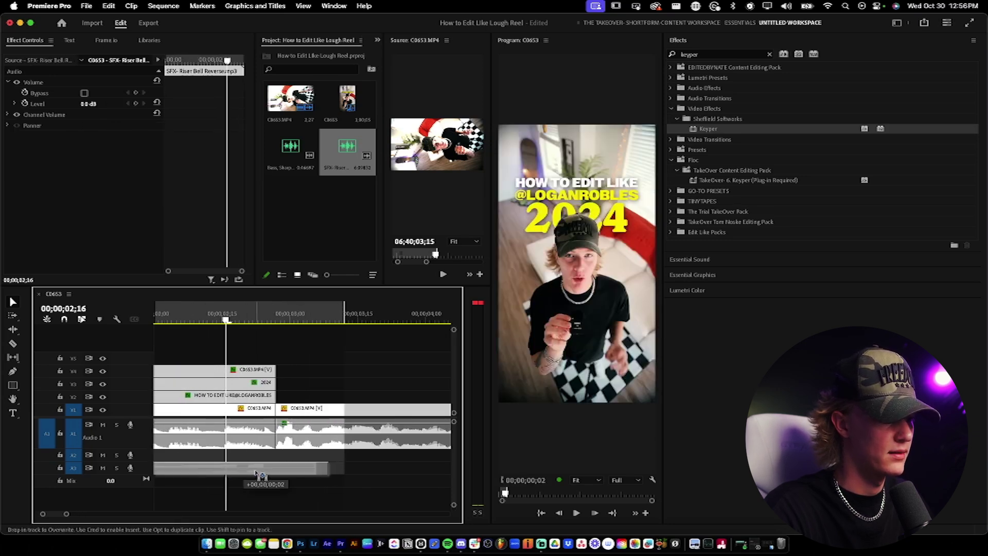
pyautogui.press('-')
pyautogui.press('Down')
pyautogui.moveTo(272, 469); pyautogui.dragTo(257, 472)
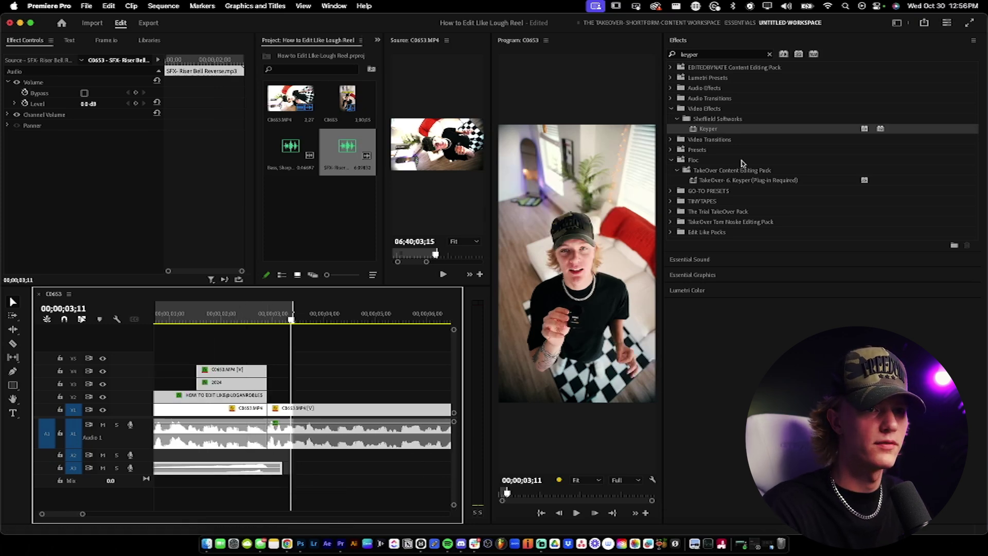
# Step: Tag the riser bell clip as SFX in Essential Sound and enable Creative Reverb
pyautogui.click(693, 45)
pyautogui.click(712, 58)
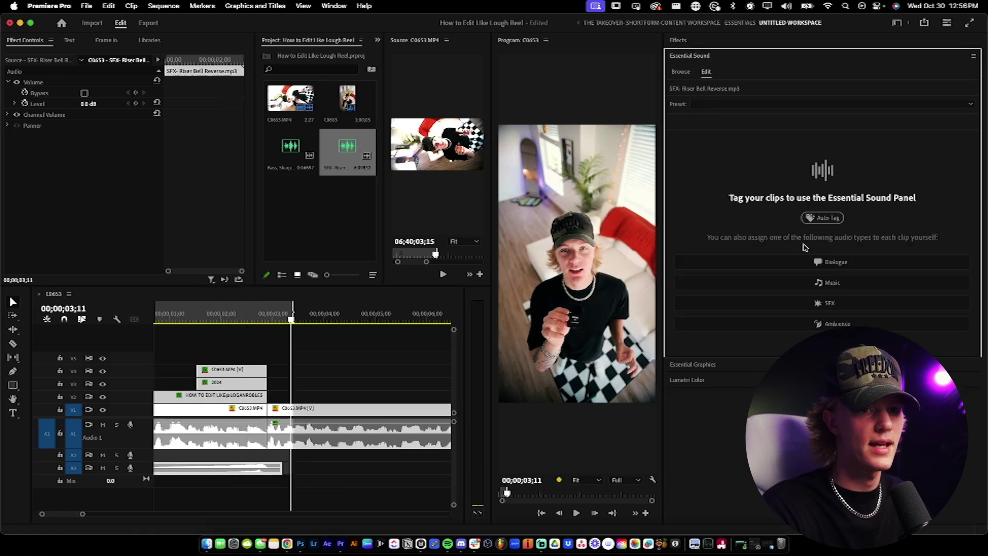
pyautogui.click(834, 302)
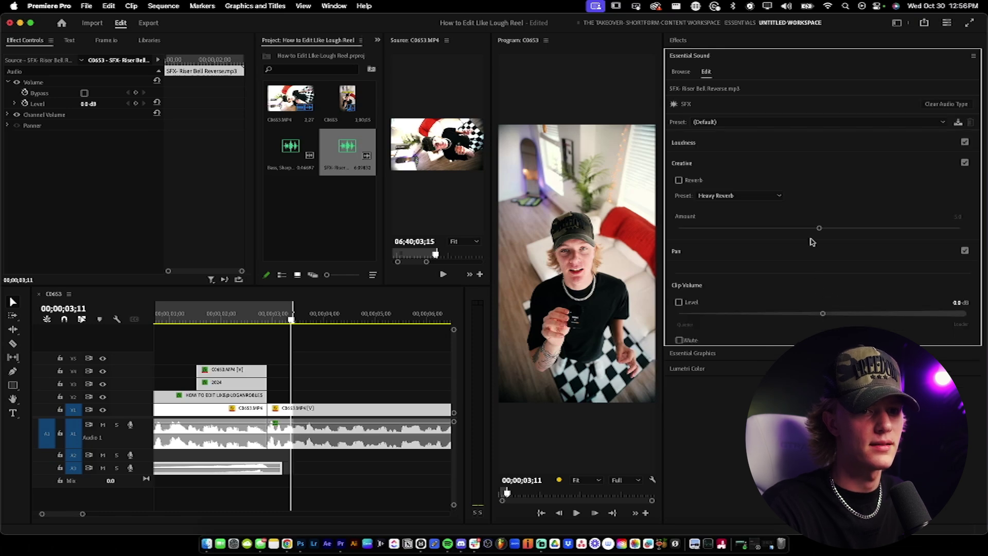
pyautogui.click(848, 229)
# Step: Preview the intro with the reverbed riser from the sequence start
pyautogui.click(326, 469)
pyautogui.press('Home')
pyautogui.press('space')
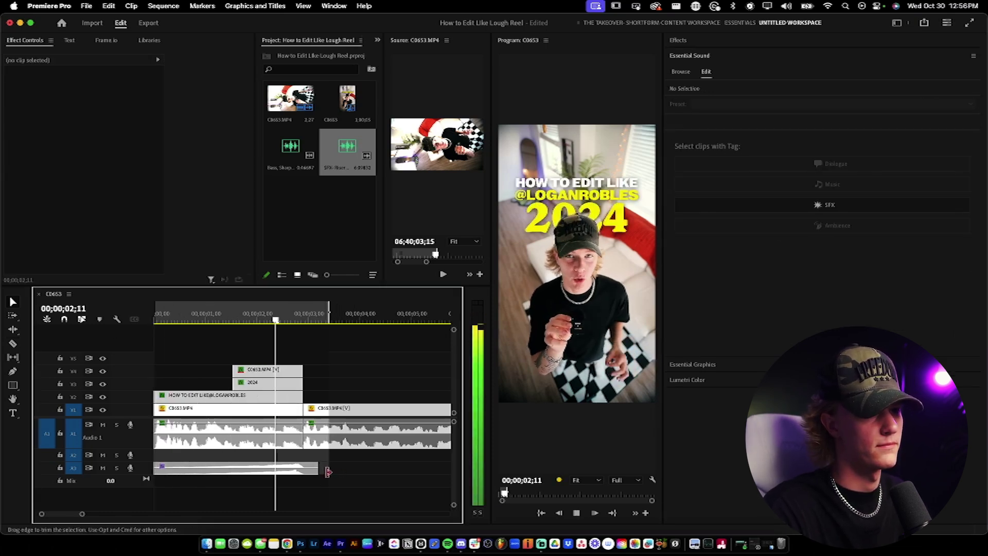
pyautogui.press('Home')
pyautogui.press('space')
pyautogui.press('\\')
pyautogui.press('Down')
pyautogui.press('Down')
pyautogui.press('Down')
pyautogui.press('Down')
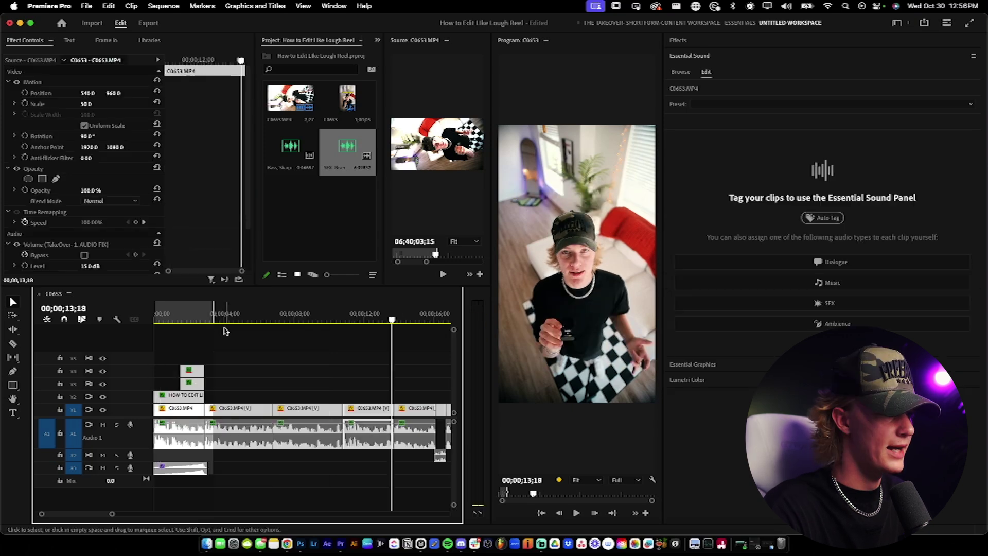
pyautogui.press('Home')
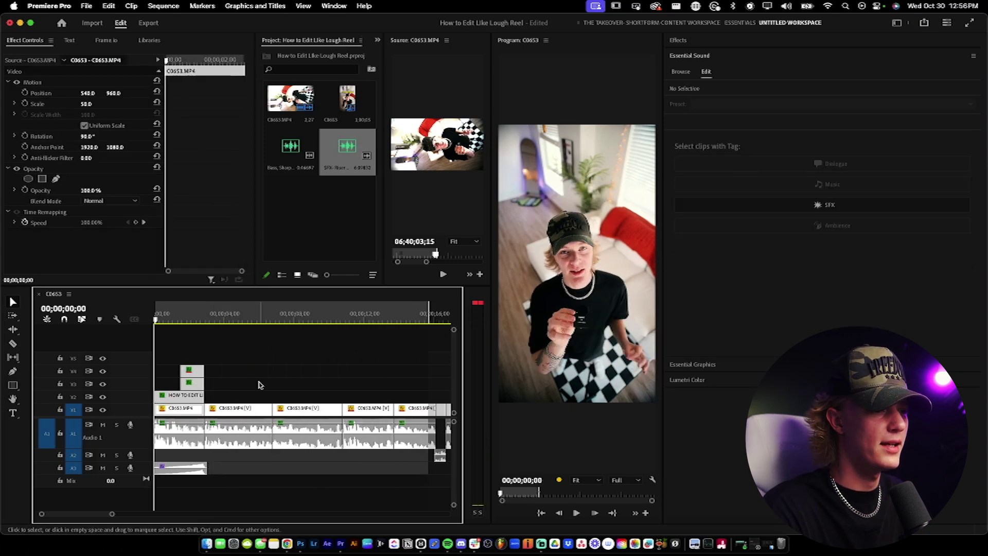
pyautogui.press('=')
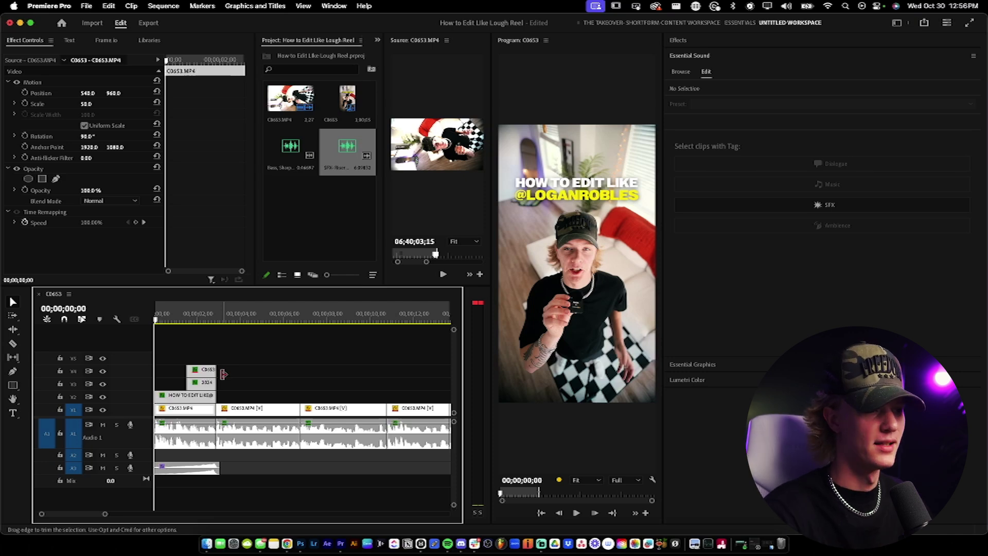
# Step: Create a 1080×1920 adjustment layer, place it on V5 and trim it to the intro's length
pyautogui.rightClick(303, 238)
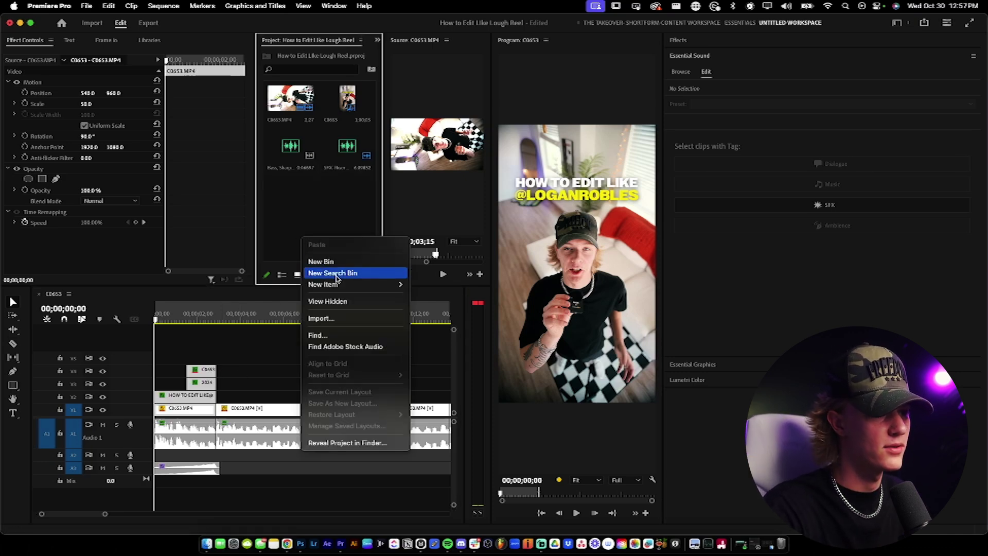
pyautogui.moveTo(353, 284)
pyautogui.click(475, 317)
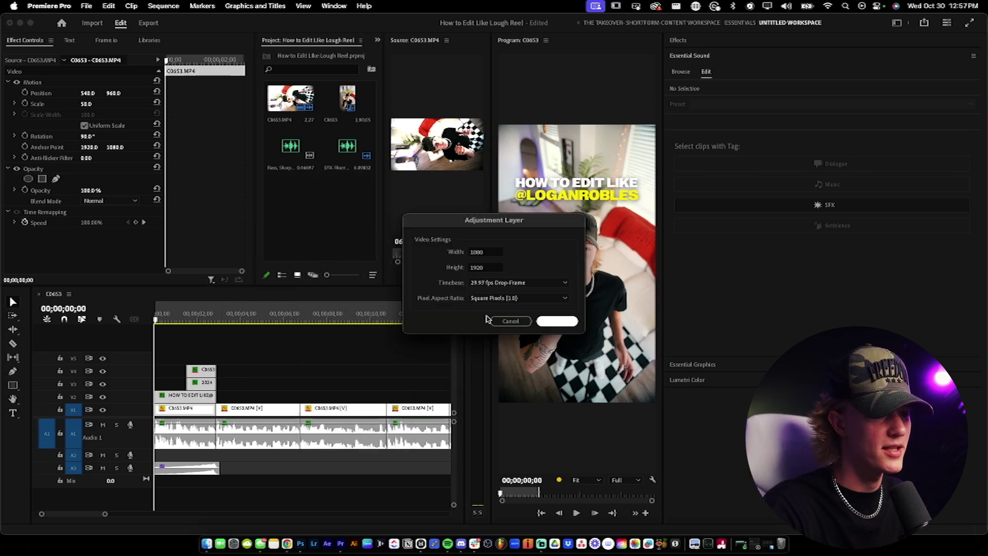
pyautogui.click(557, 322)
pyautogui.moveTo(291, 200); pyautogui.dragTo(185, 357)
pyautogui.moveTo(262, 358); pyautogui.dragTo(216, 359)
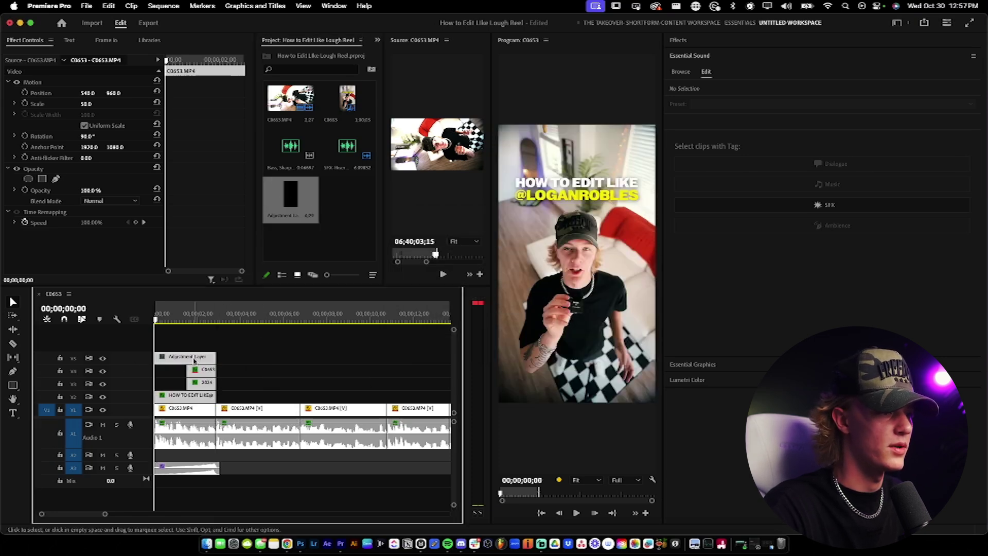
# Step: Apply the TakeOver LR- 100-110 Scale preset to the adjustment layer and preview the punch
pyautogui.click(686, 45)
pyautogui.doubleClick(702, 56)
pyautogui.write('lough')
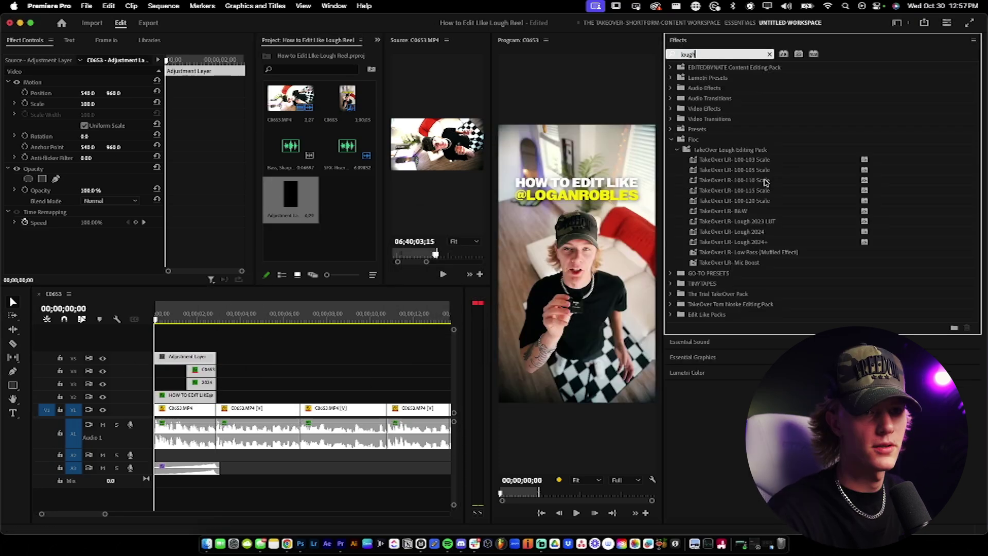
pyautogui.moveTo(185, 355); pyautogui.dragTo(186, 356)
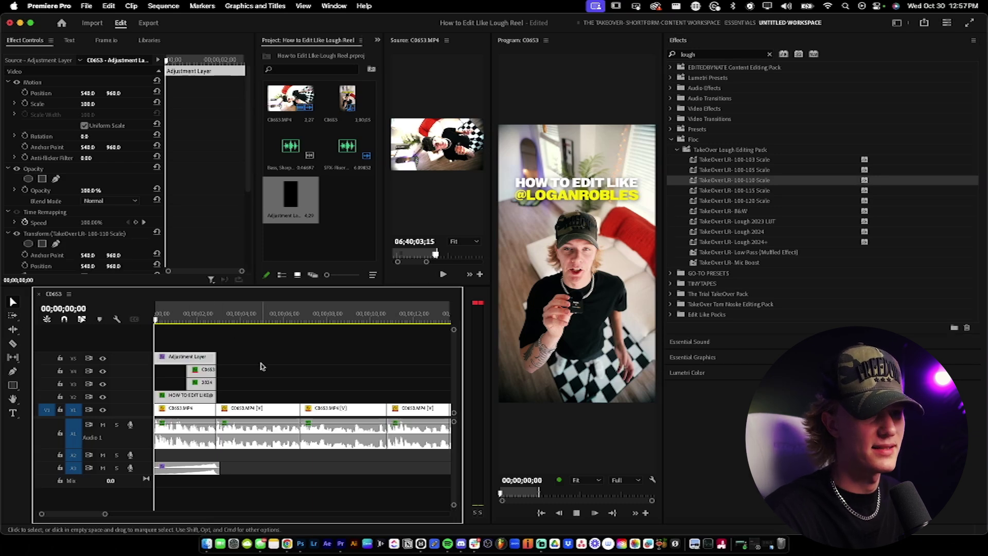
pyautogui.press('space')
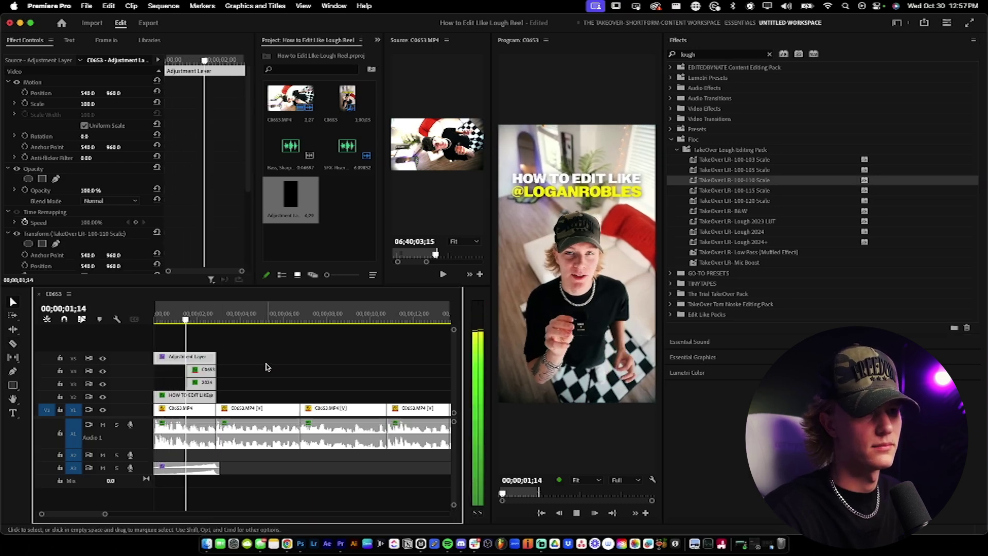
pyautogui.press('space')
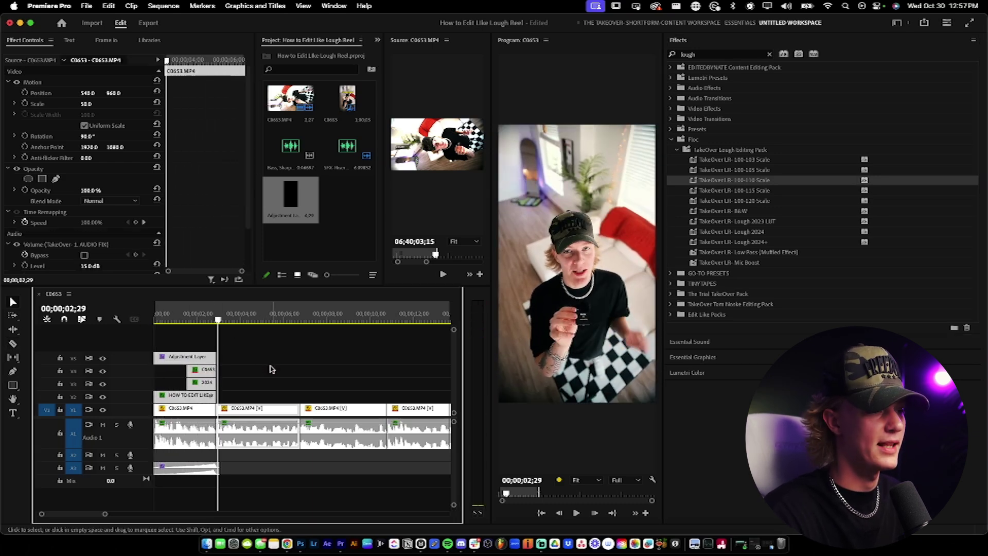
pyautogui.press('=')
pyautogui.press('=')
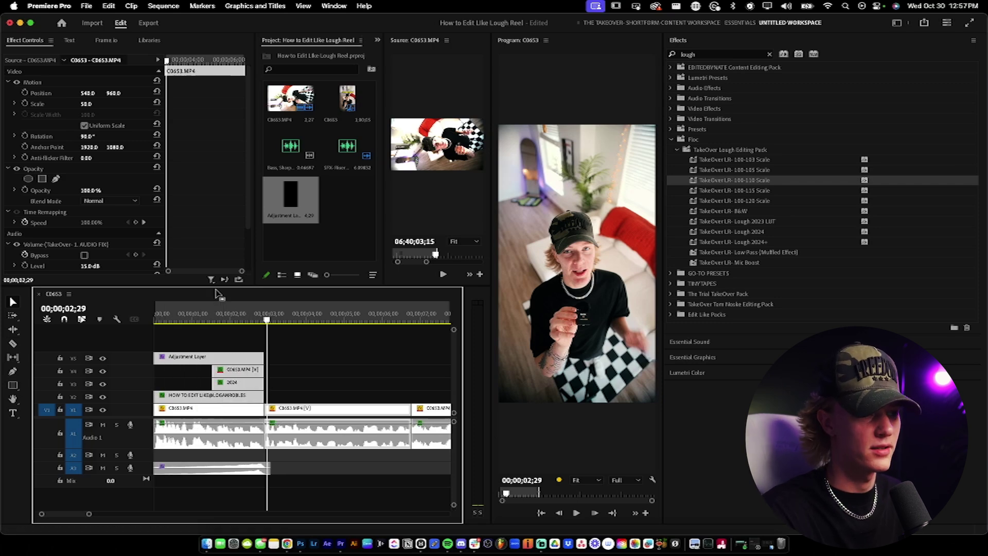
pyautogui.press('Home')
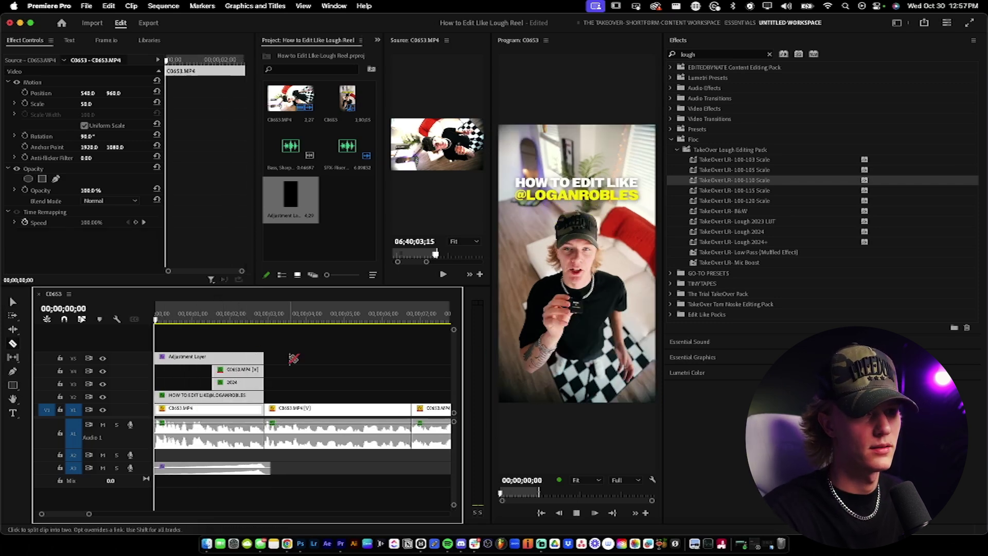
pyautogui.press('space')
pyautogui.press('space')
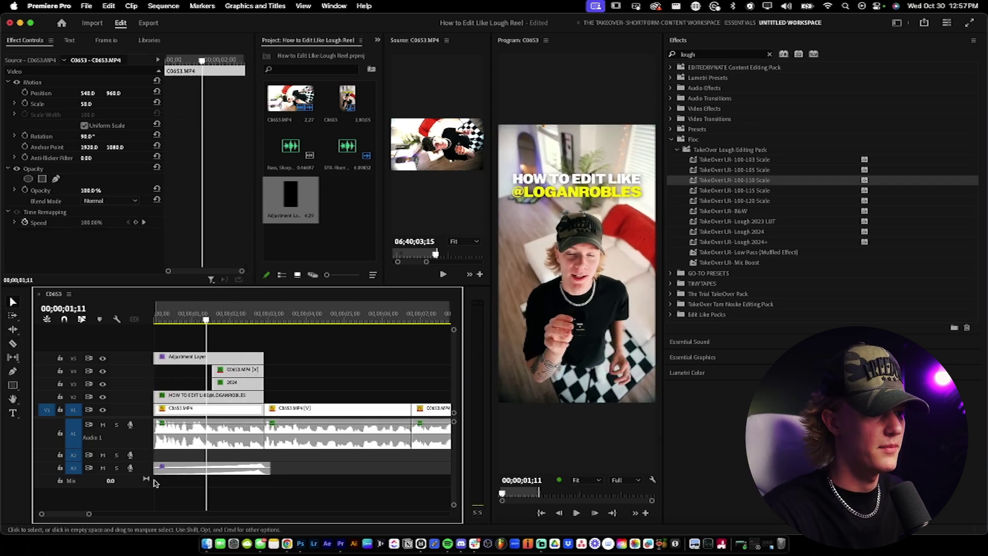
# Step: Add the default Constant Power crossfade to the start of the riser clip on A3
pyautogui.rightClick(154, 472)
pyautogui.press('Escape')
pyautogui.rightClick(157, 467)
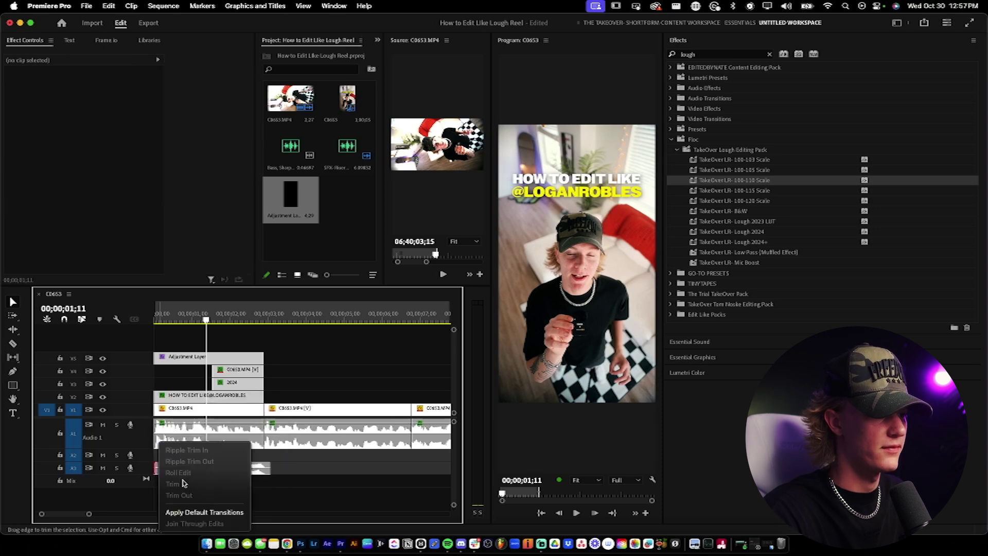
pyautogui.click(210, 512)
pyautogui.click(203, 468)
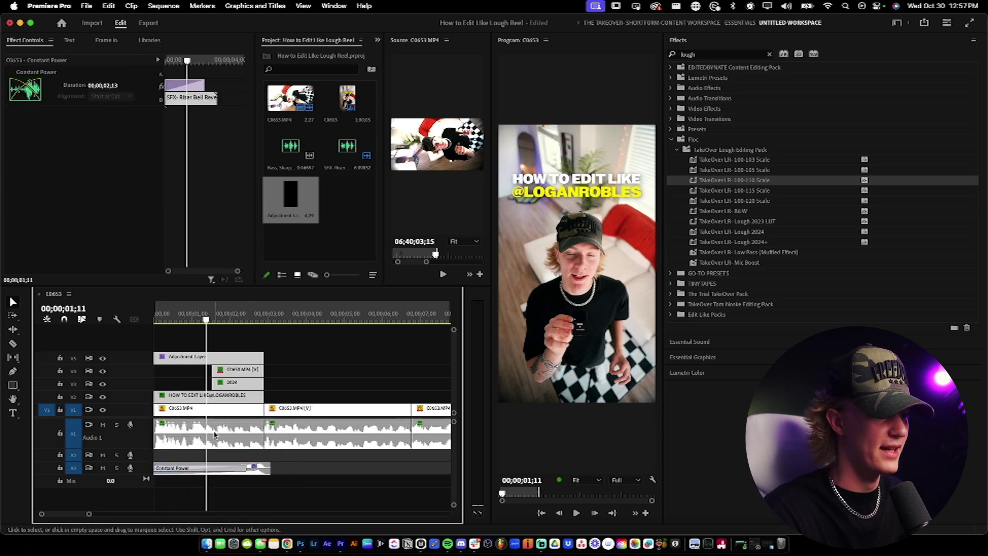
# Step: Play the sequence back from the start and select the talking-head clip C0653
pyautogui.press('Home')
pyautogui.click(363, 481)
pyautogui.press('c')
pyautogui.press('space')
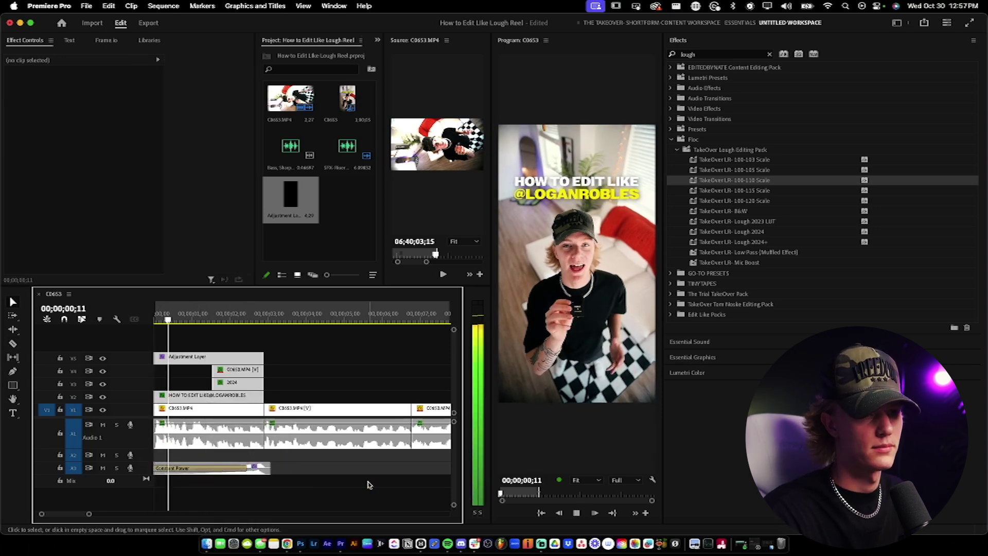
pyautogui.press('-')
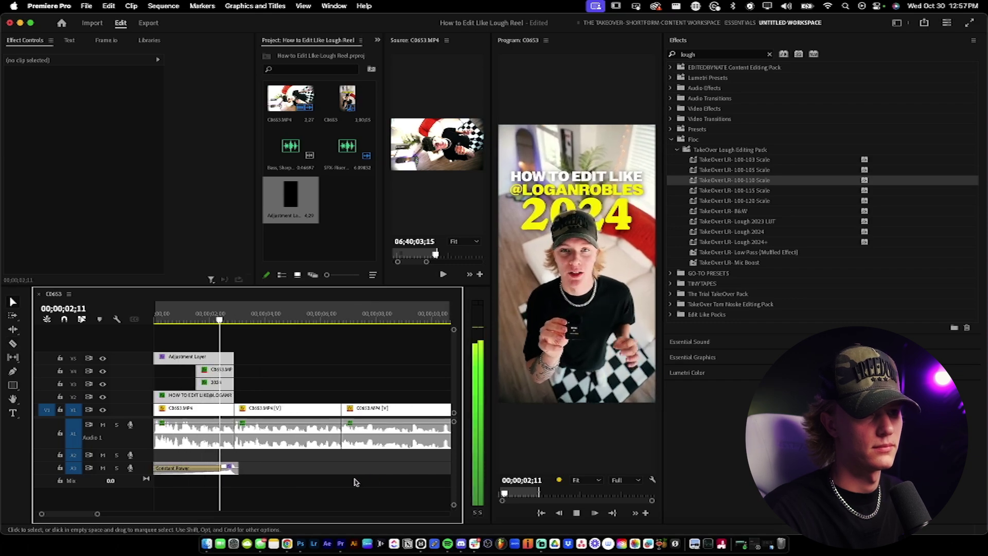
pyautogui.press('v')
pyautogui.click(270, 428)
pyautogui.click(203, 383)
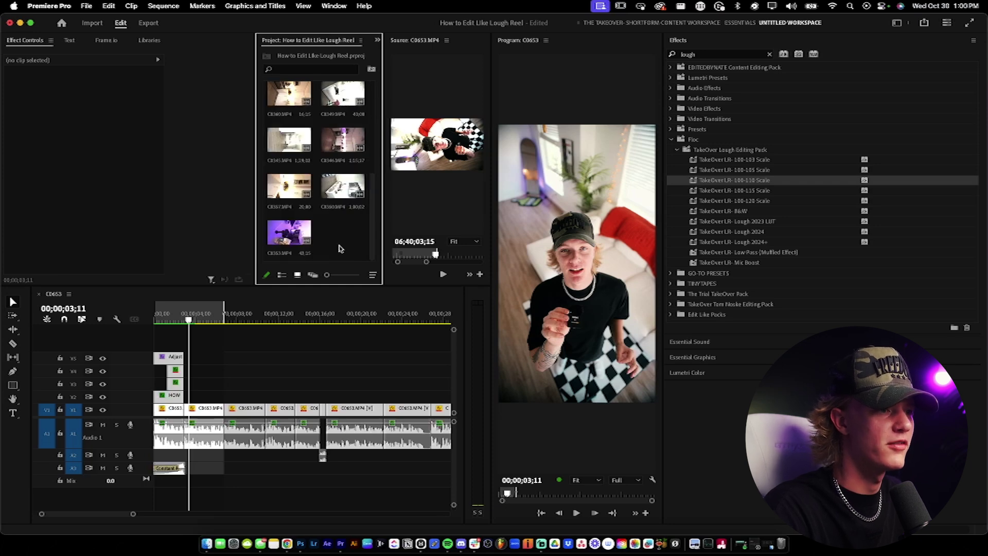
# Step: Load C0345.MP4 in the source viewer and mark the B-roll shot's out point
pyautogui.doubleClick(289, 140)
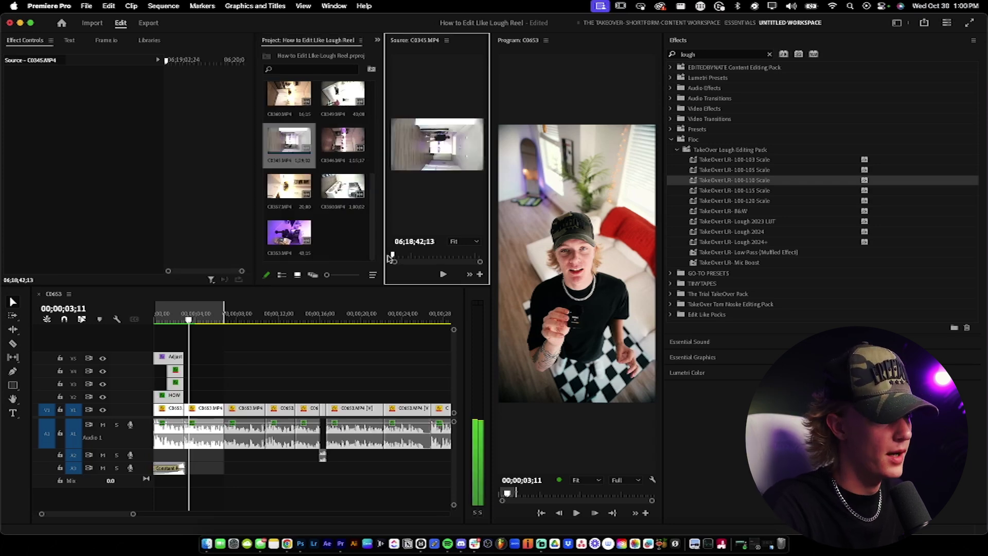
pyautogui.scroll(2, 398, 256)
pyautogui.moveTo(383, 236)
pyautogui.mouseDown()
pyautogui.moveTo(297, 238)
pyautogui.moveTo(364, 256)
pyautogui.moveTo(212, 397)
pyautogui.moveTo(188, 403)
pyautogui.mouseUp()
pyautogui.press('o')
# Step: Set the B-roll clip's Scale on V2 to 50 and adjust its Rotation
pyautogui.click(209, 400)
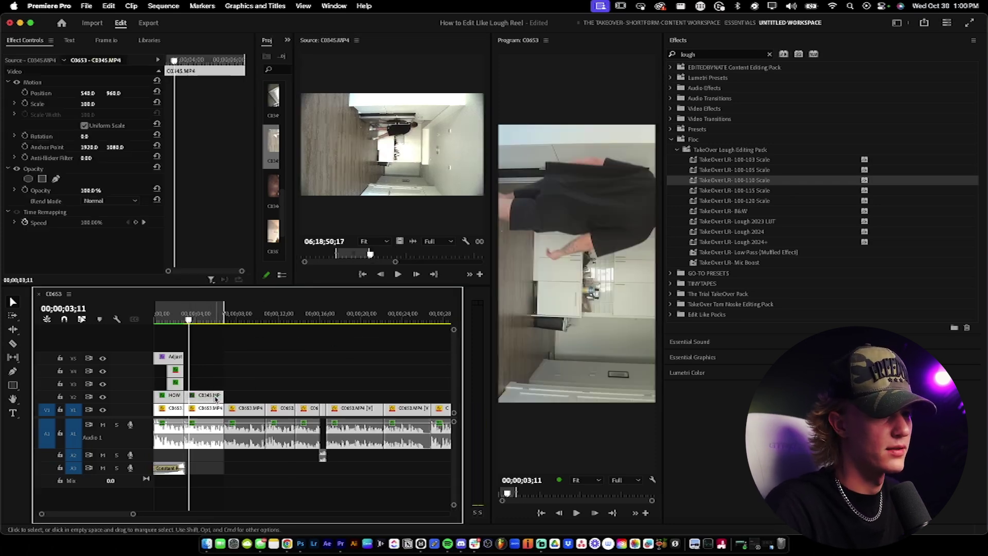
pyautogui.click(91, 104)
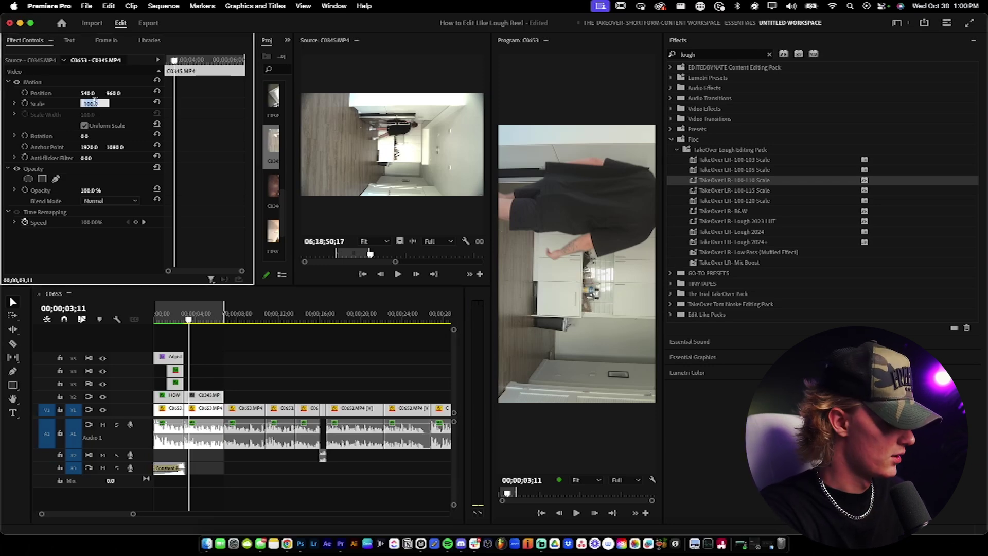
pyautogui.write('50')
pyautogui.press('Return')
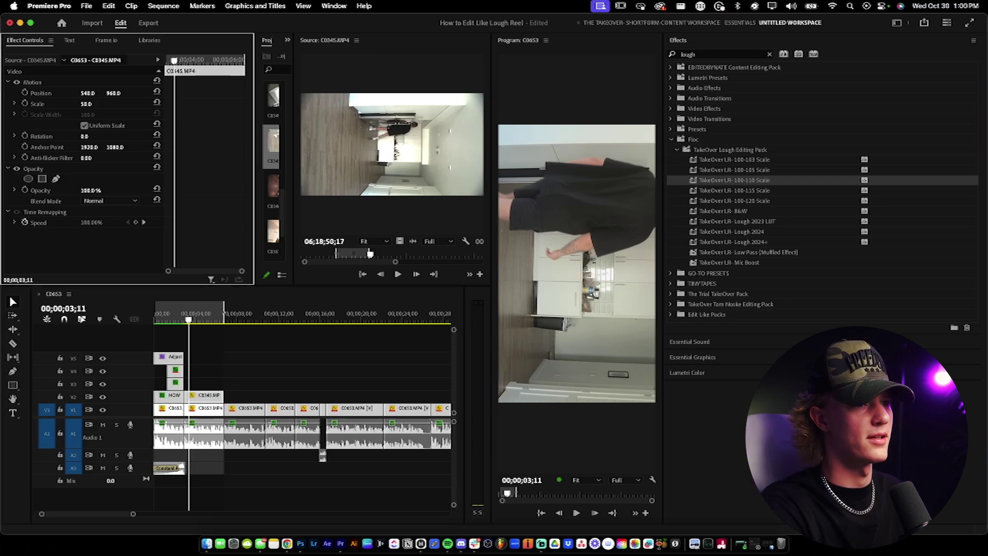
pyautogui.click(89, 136)
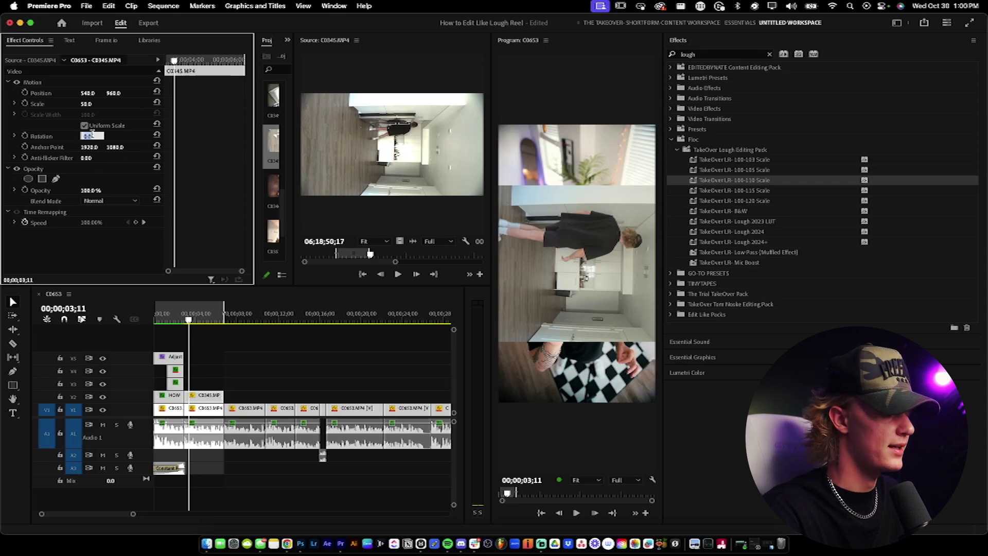
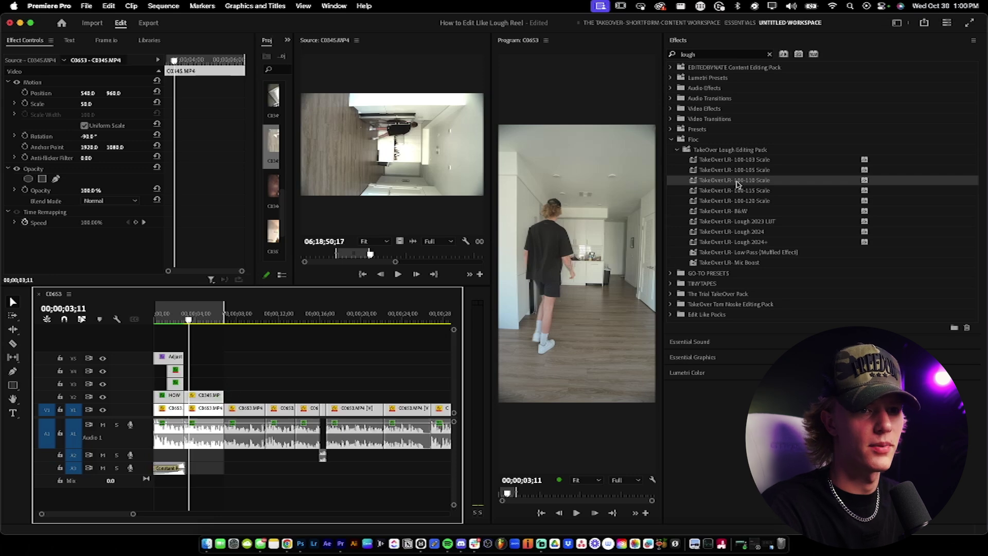
# Step: Apply the Lough 2024 preset to the C0345 B-roll clip after briefly trying Lough 2024+
pyautogui.click(766, 232)
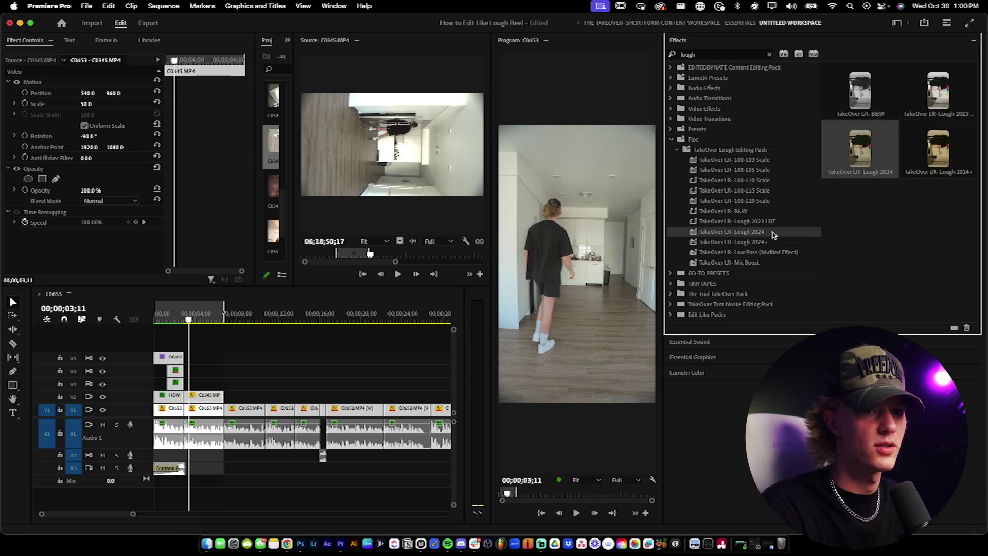
pyautogui.moveTo(212, 390); pyautogui.dragTo(196, 399)
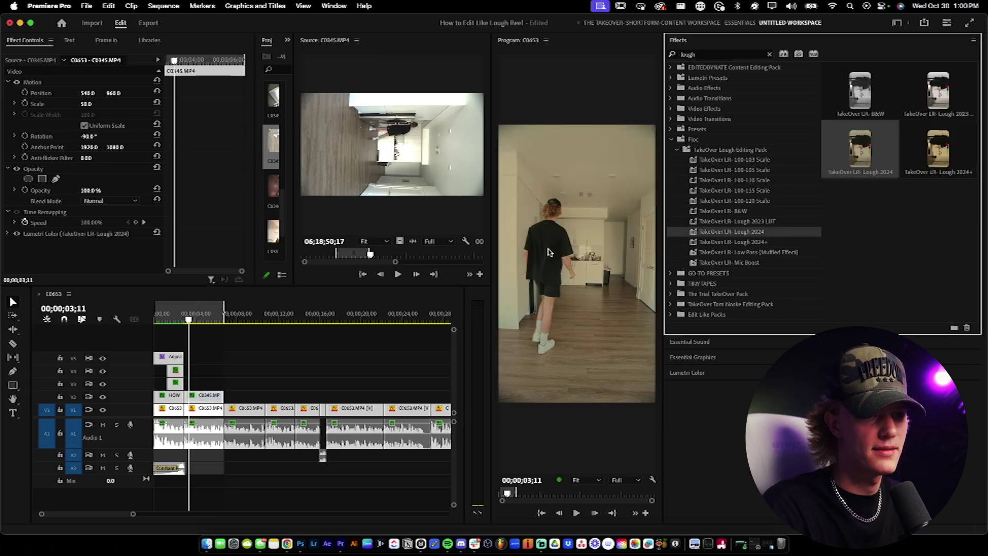
pyautogui.press('super+z')
pyautogui.click(761, 242)
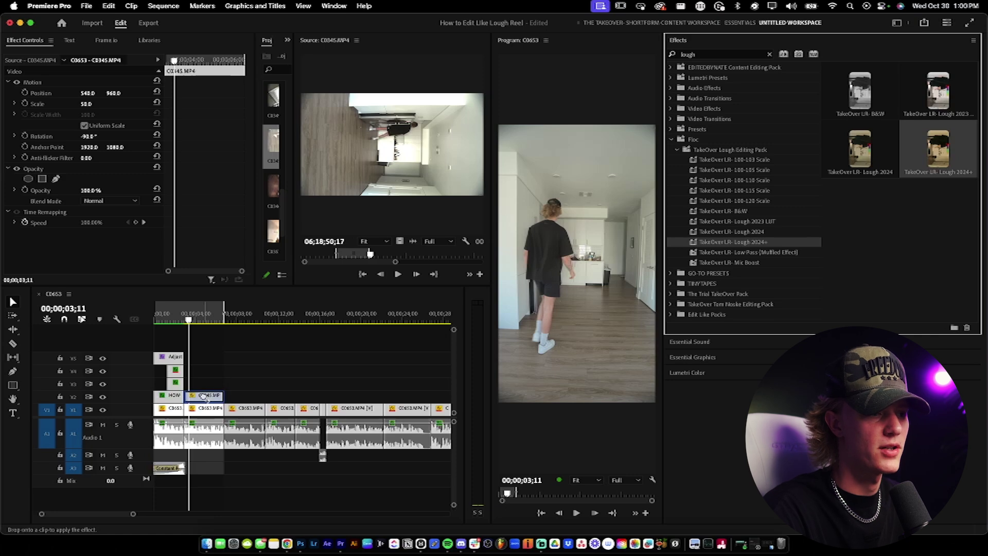
pyautogui.moveTo(203, 397); pyautogui.dragTo(204, 396)
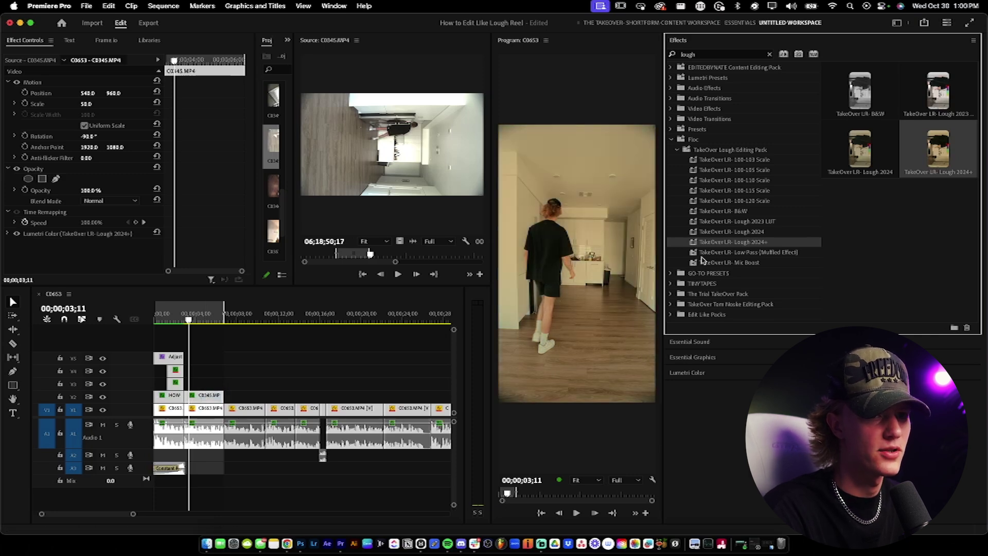
pyautogui.press('super+z')
pyautogui.moveTo(755, 232); pyautogui.dragTo(525, 306)
pyautogui.moveTo(216, 396); pyautogui.dragTo(215, 396)
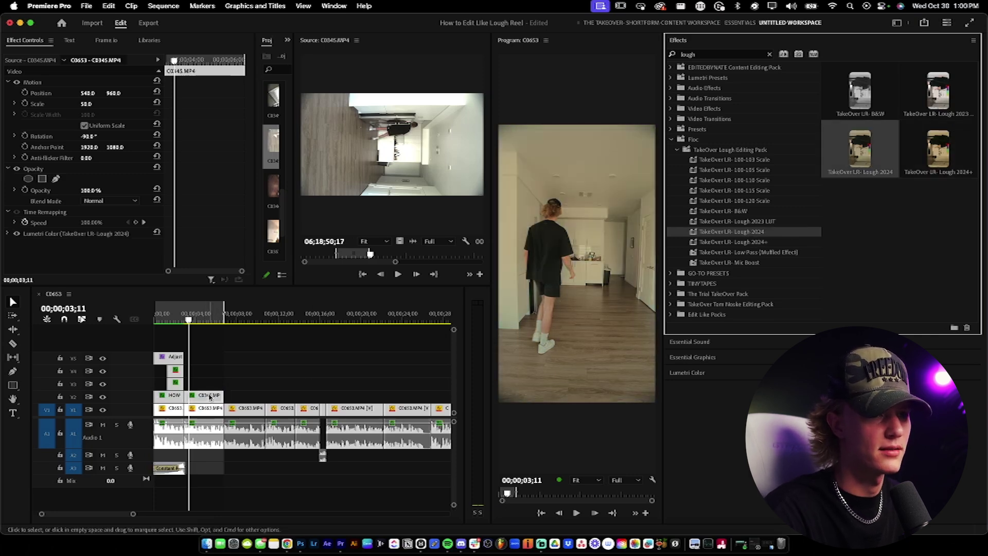
# Step: Lower the clip's Lumetri Color creative intensity to 68.1
pyautogui.click(692, 42)
pyautogui.click(701, 87)
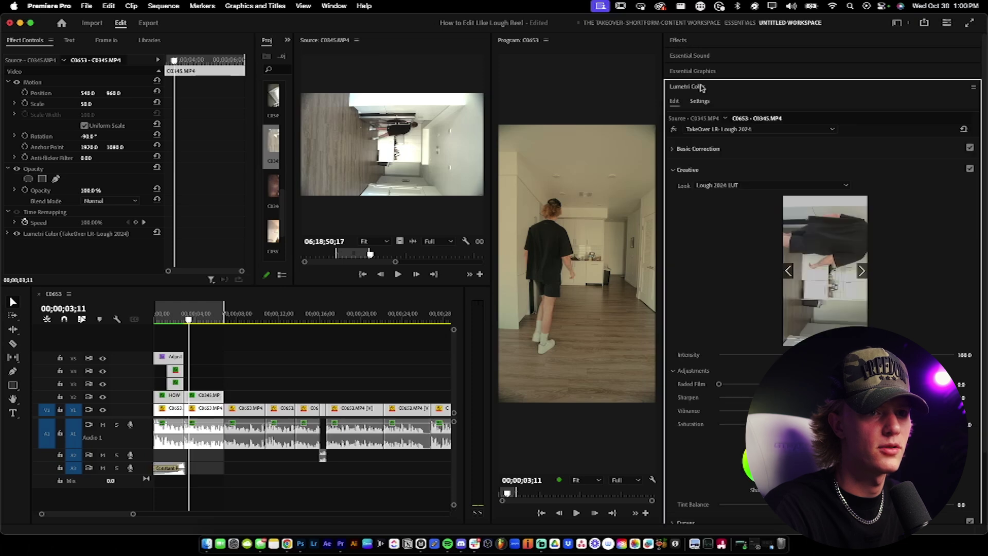
pyautogui.moveTo(803, 355); pyautogui.dragTo(799, 355)
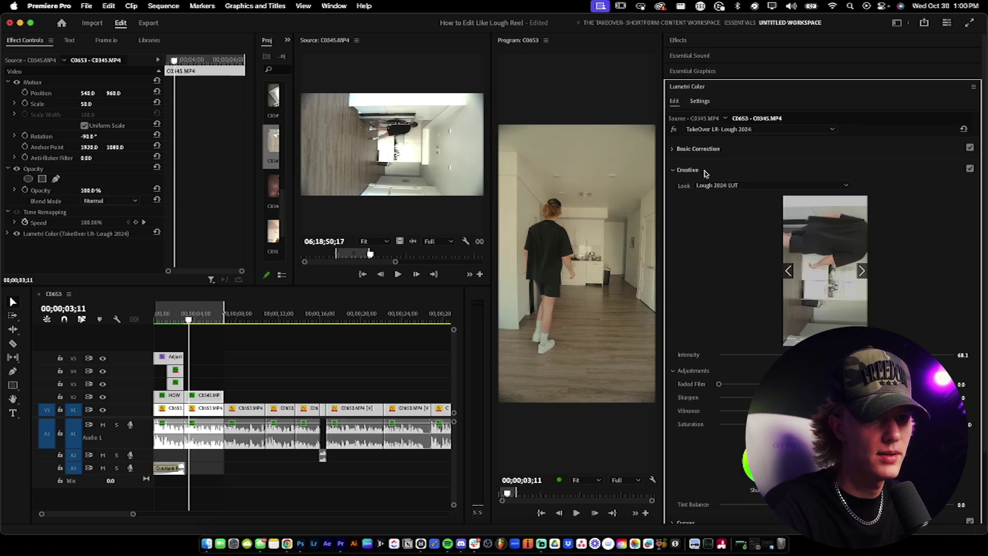
pyautogui.click(674, 151)
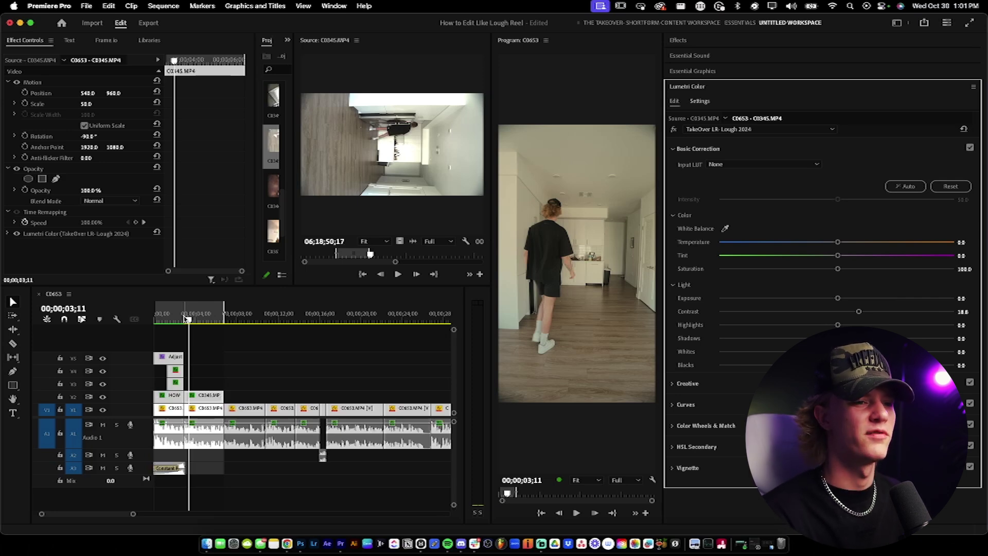
pyautogui.moveTo(188, 319); pyautogui.dragTo(177, 319)
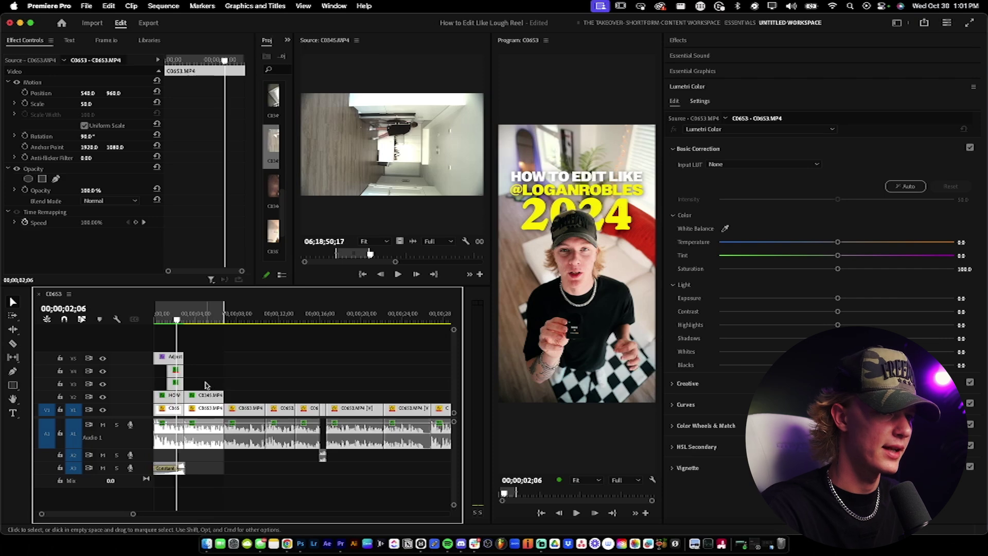
# Step: Extend the C0345 B-roll clip to run longer and razor-split it
pyautogui.scroll(3, 200, 380)
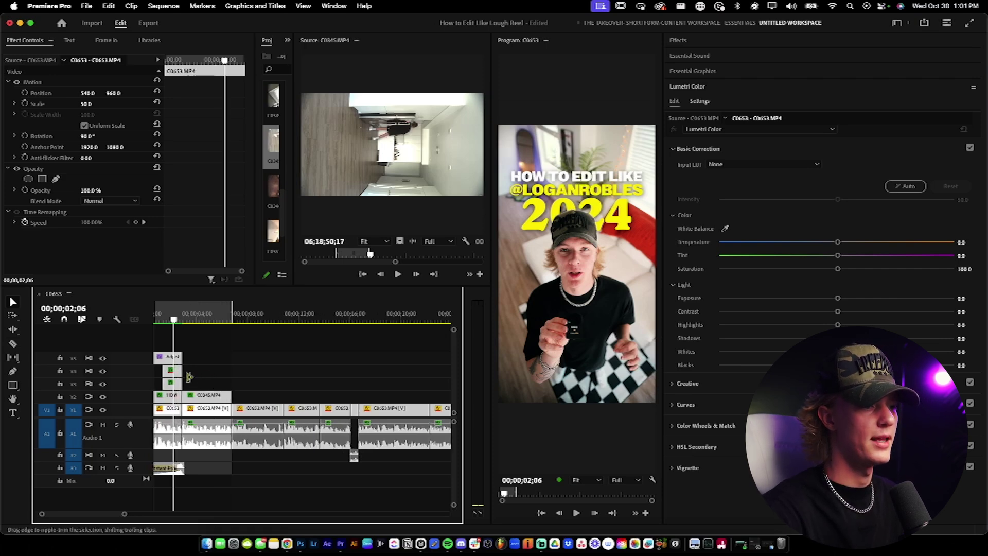
pyautogui.press('v')
pyautogui.click(216, 394)
pyautogui.press('space')
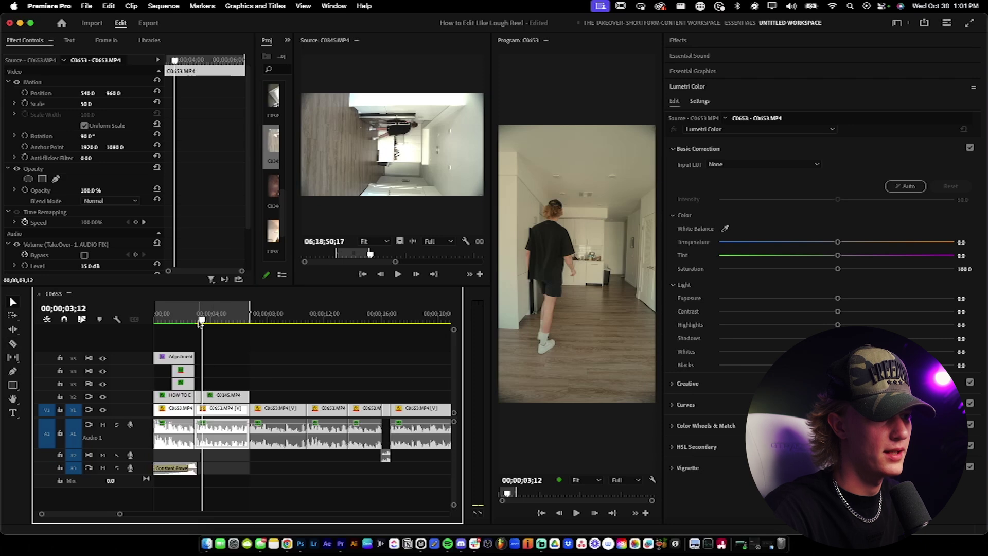
pyautogui.press('space')
pyautogui.moveTo(242, 395); pyautogui.dragTo(400, 395)
pyautogui.scroll(-3, 306, 398)
pyautogui.press('c')
pyautogui.click(227, 395)
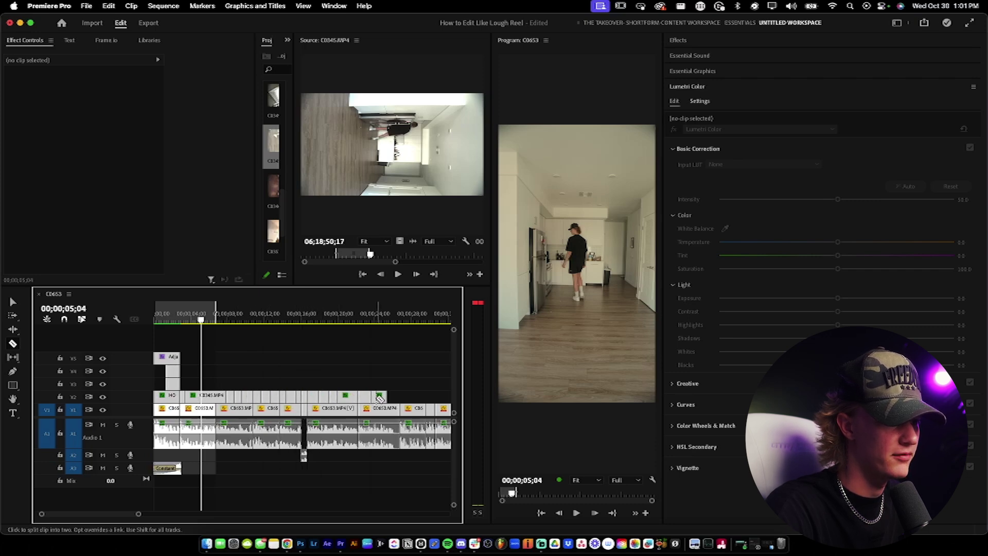
# Step: Delete the short unwanted B-roll segment and move the remaining pieces earlier onto V3
pyautogui.click(340, 396)
pyautogui.press('Delete')
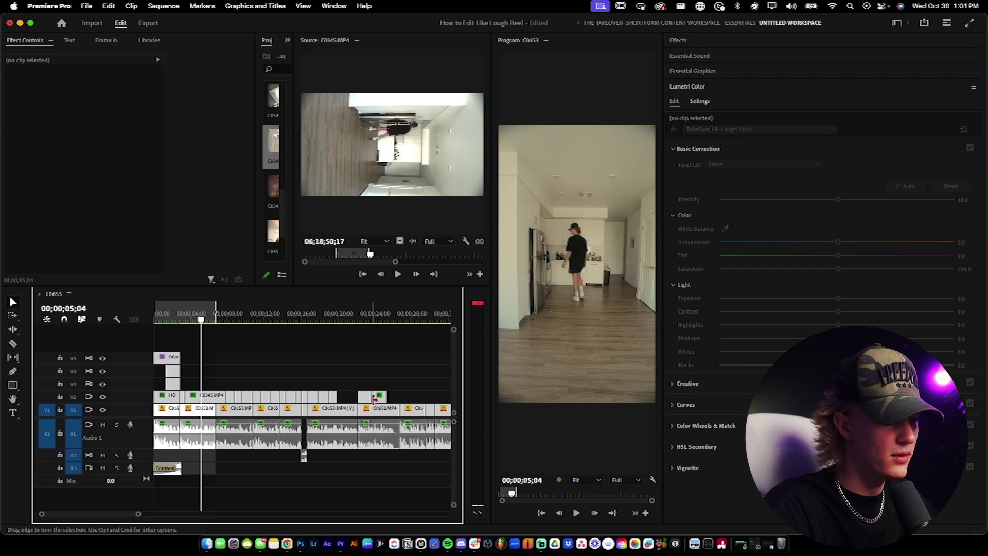
pyautogui.click(366, 399)
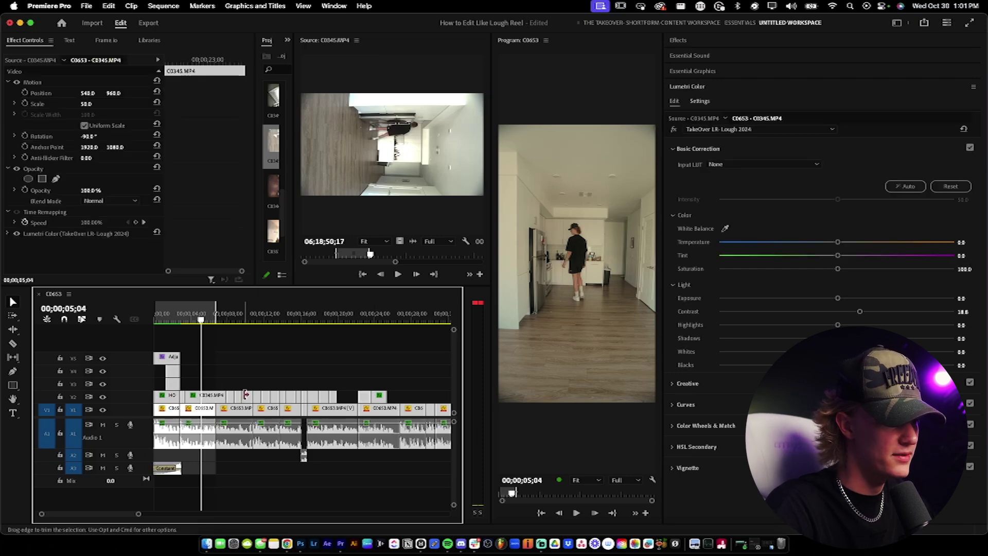
pyautogui.moveTo(245, 394); pyautogui.dragTo(198, 391)
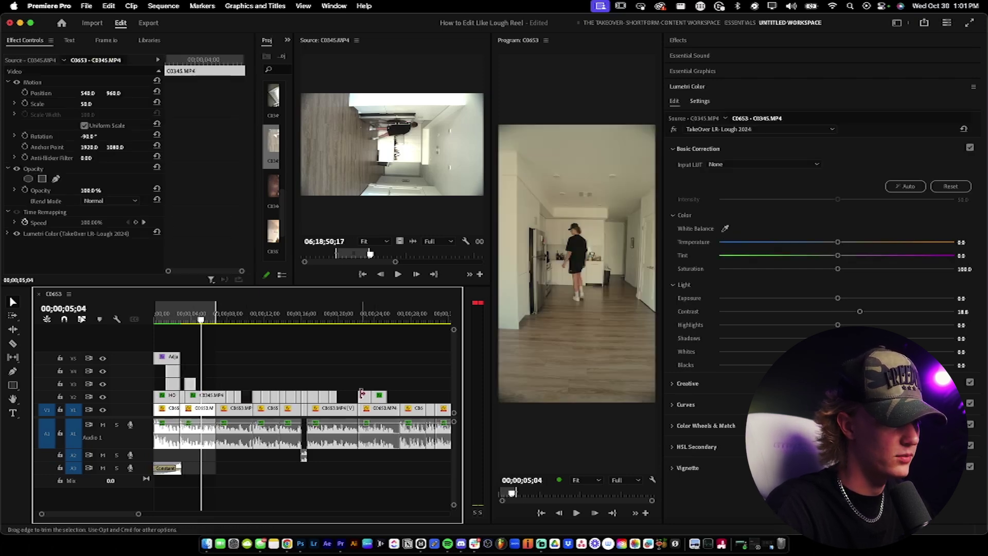
pyautogui.moveTo(364, 397); pyautogui.dragTo(209, 387)
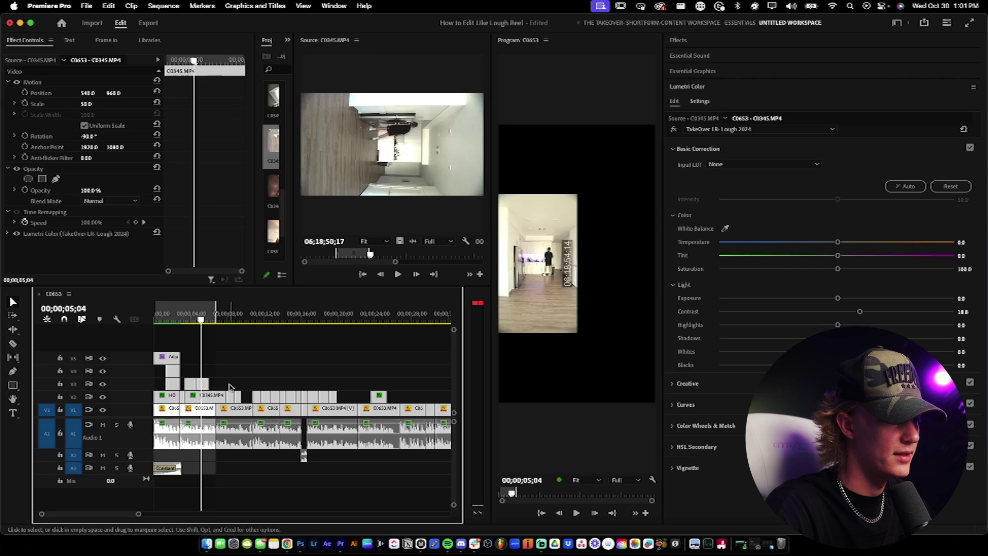
pyautogui.moveTo(380, 399); pyautogui.dragTo(291, 383)
pyautogui.moveTo(227, 387); pyautogui.dragTo(221, 384)
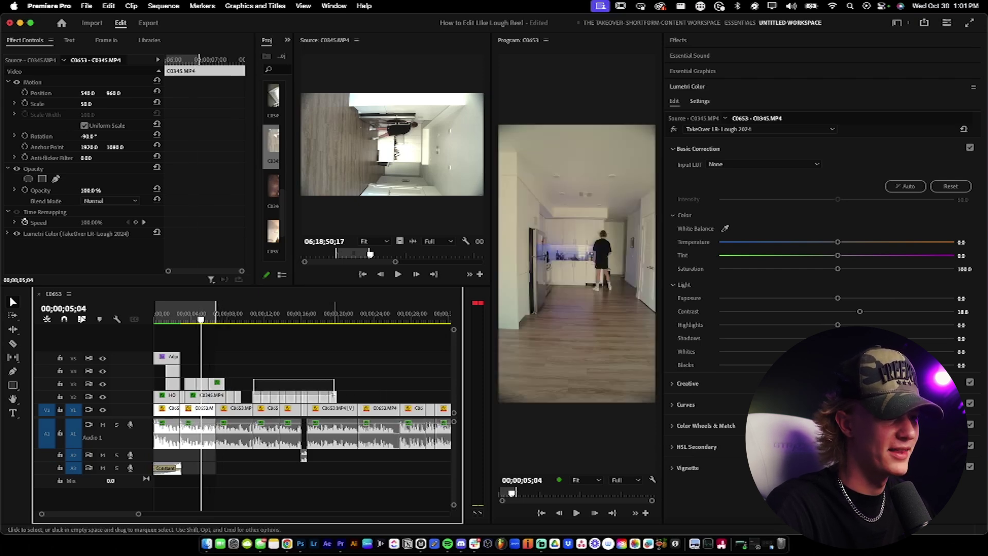
pyautogui.moveTo(333, 395); pyautogui.dragTo(332, 396)
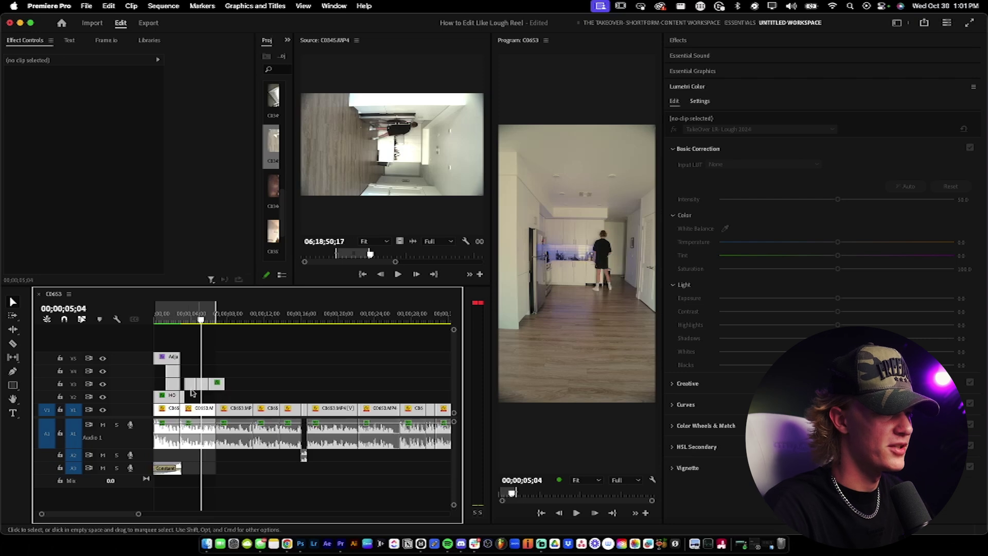
# Step: Trim the edge of a B-roll piece on V3, reviewing from 02;09 to 02;21
pyautogui.press('=')
pyautogui.press('=')
pyautogui.click(216, 322)
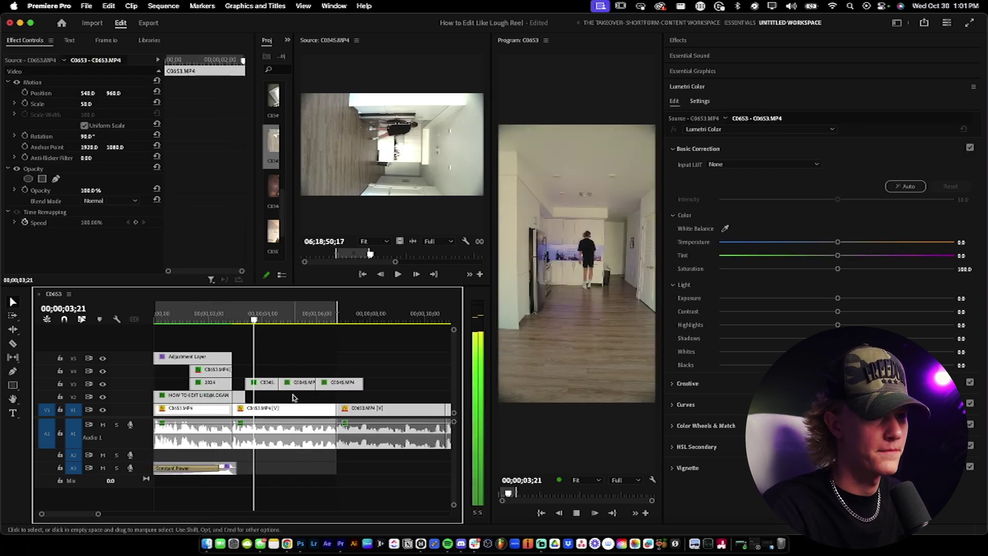
pyautogui.press('space')
pyautogui.moveTo(239, 396); pyautogui.dragTo(251, 382)
pyautogui.press('=')
pyautogui.press('=')
pyautogui.click(205, 311)
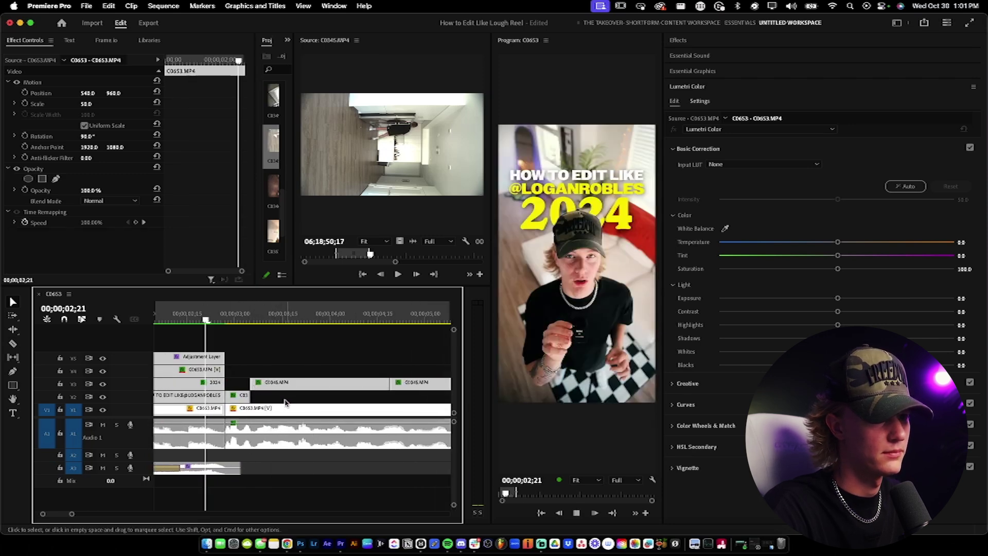
pyautogui.press('space')
# Step: Delete a C0345 segment on V3 and slide the clip left to close the gap
pyautogui.press('v')
pyautogui.click(312, 387)
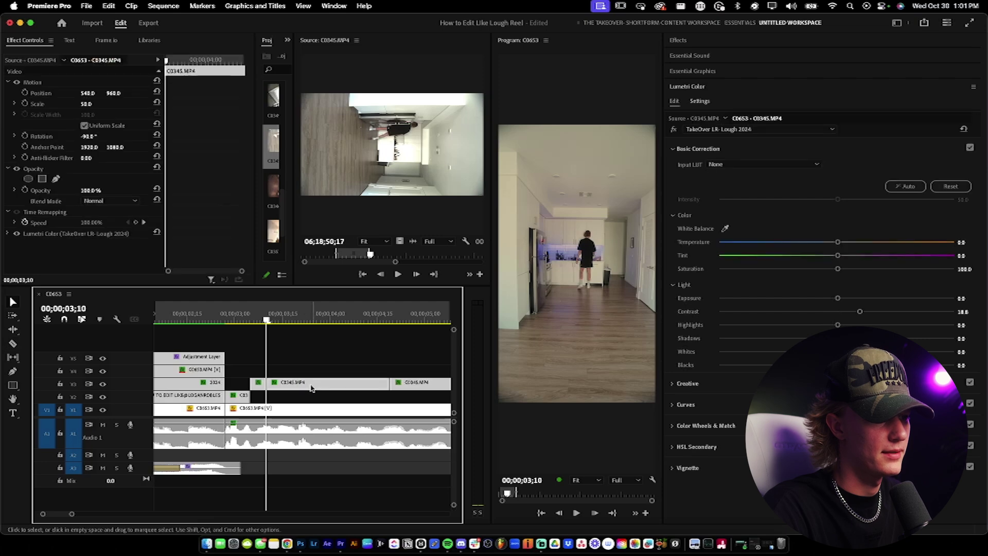
pyautogui.press('Delete')
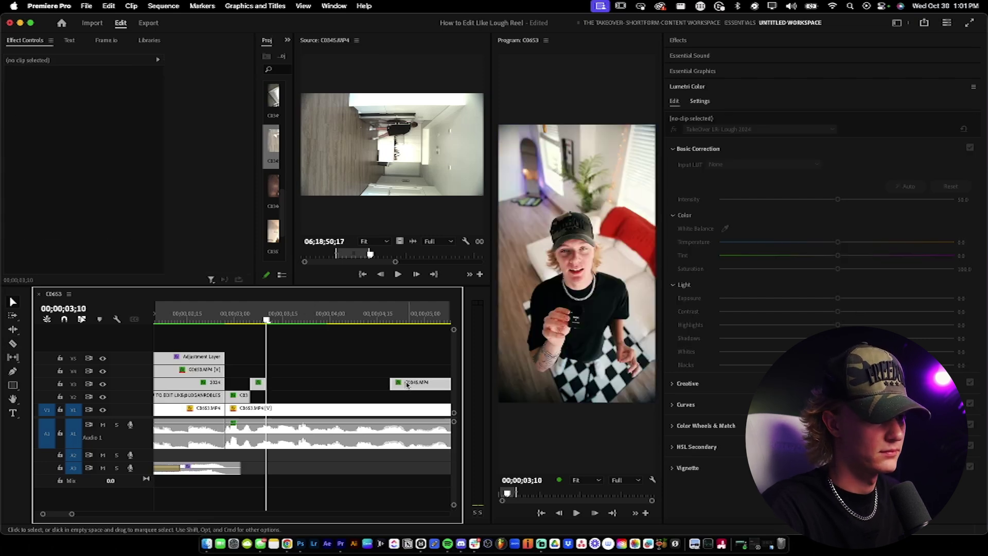
pyautogui.moveTo(408, 385); pyautogui.dragTo(287, 389)
pyautogui.press('space')
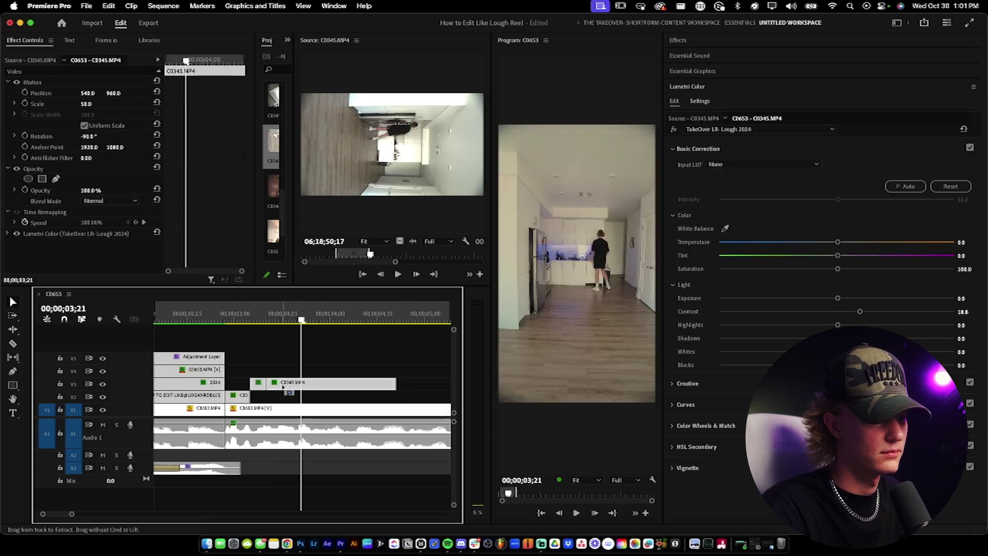
pyautogui.press('-')
pyautogui.moveTo(288, 389); pyautogui.dragTo(298, 390)
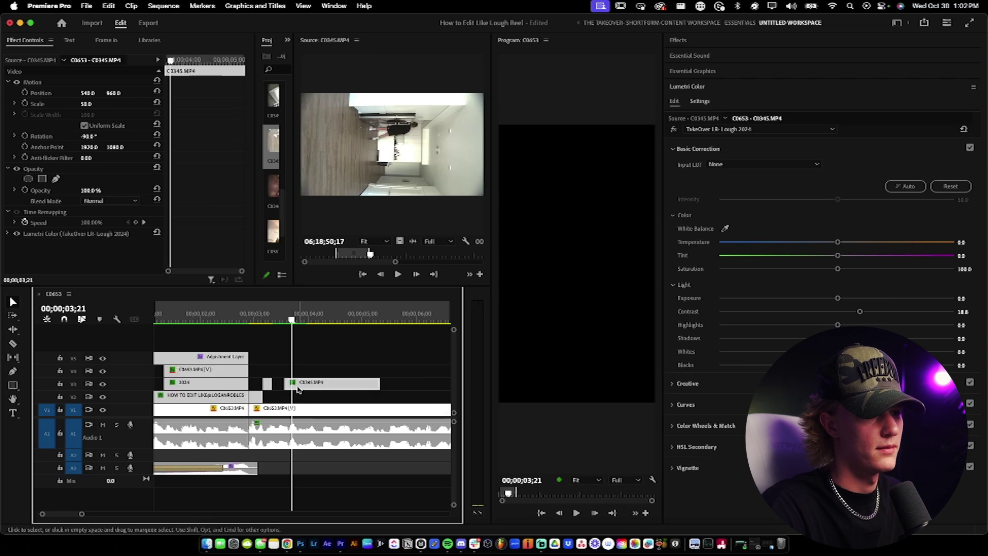
pyautogui.press('space')
pyautogui.press('-')
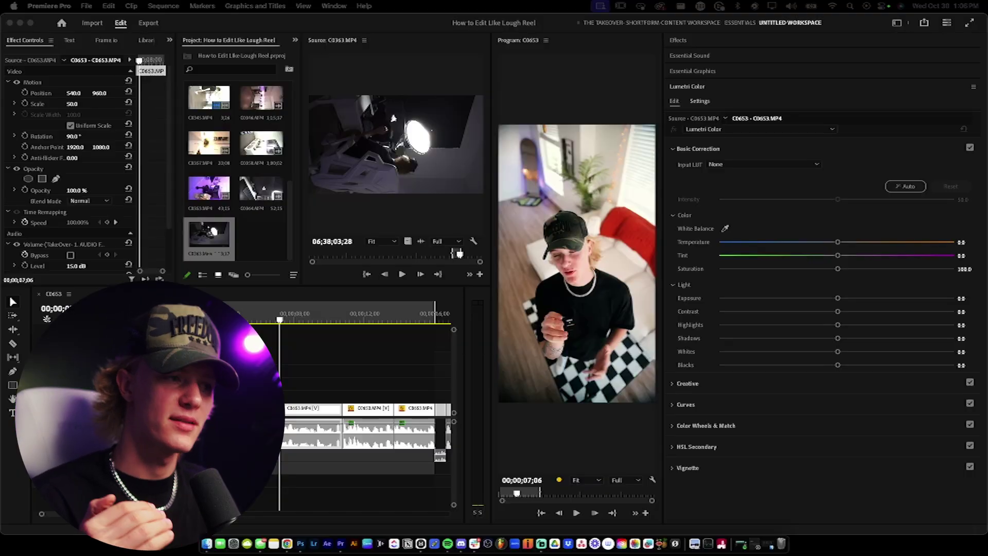
# Step: Play from the start, stop at 00;00;06;20 on the desk shot, and select the adjustment layer clip
pyautogui.click(217, 391)
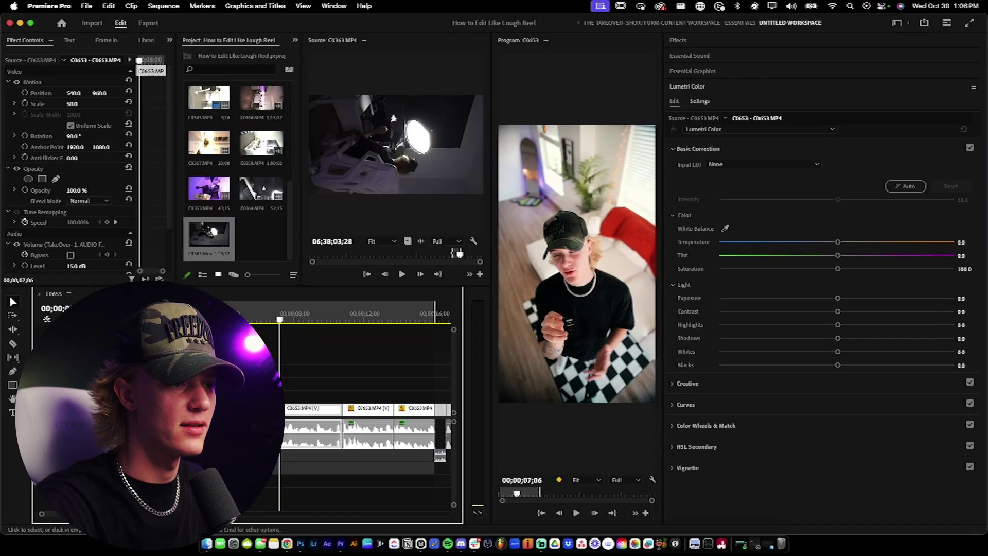
pyautogui.press('Home')
pyautogui.press('space')
pyautogui.press('c')
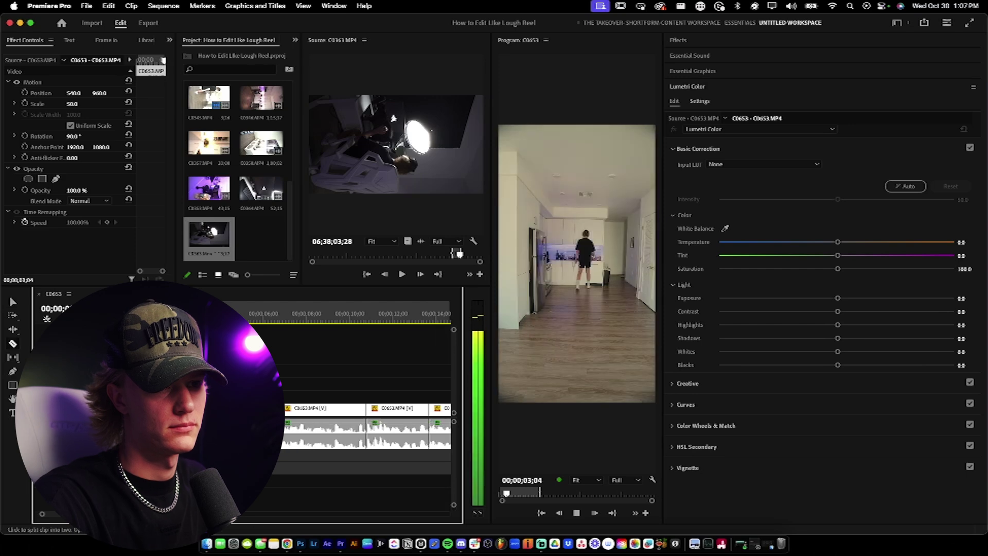
pyautogui.press('v')
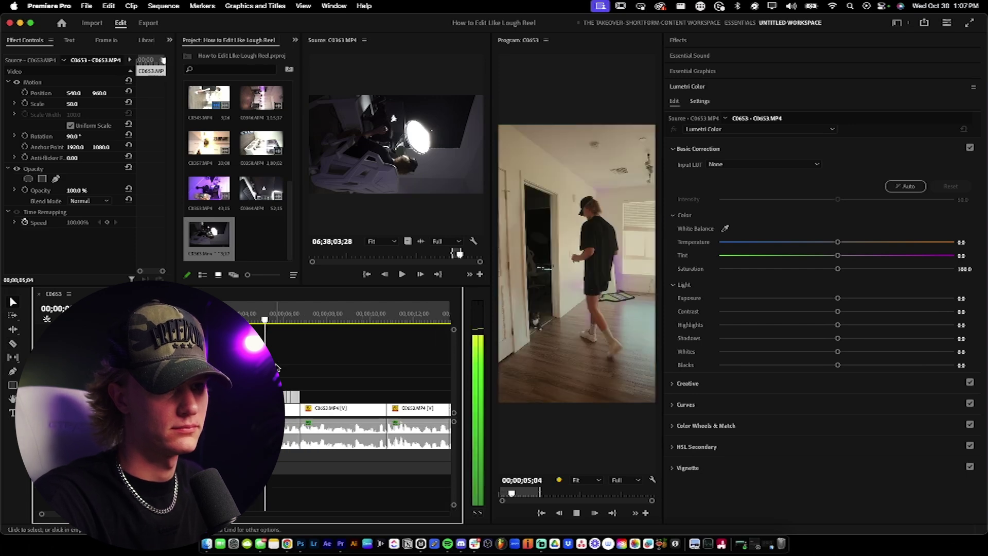
pyautogui.press('space')
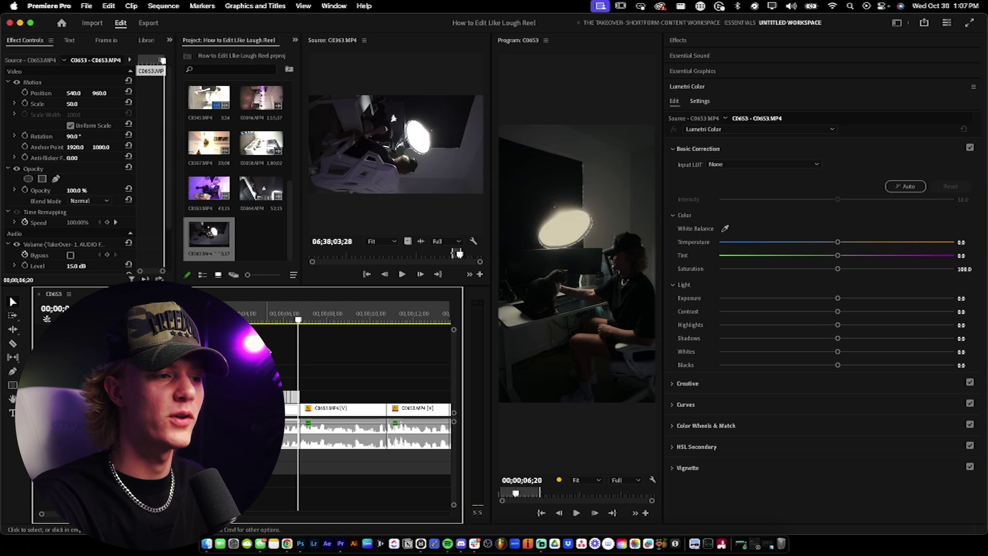
pyautogui.click(291, 371)
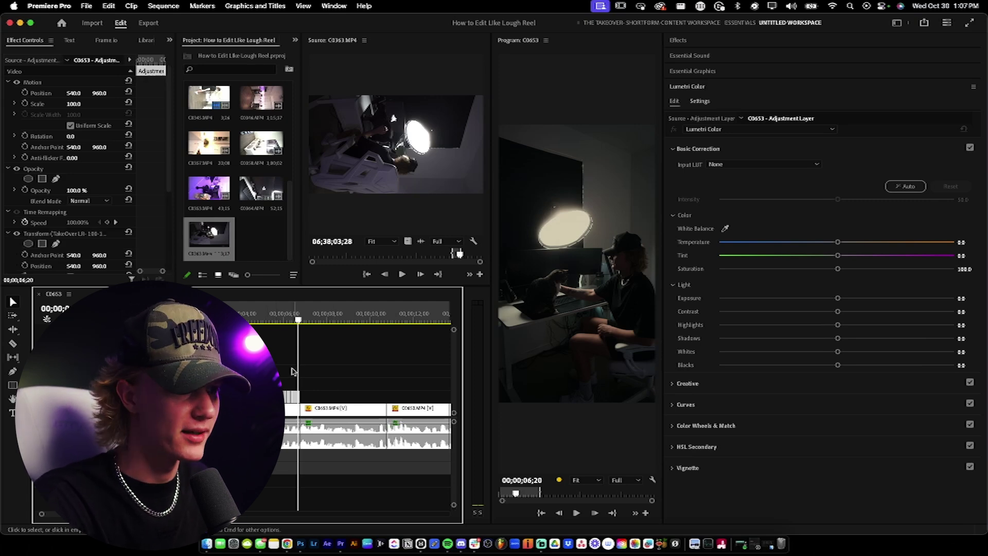
# Step: Create a new adjustment layer, place it on V3 after 2024, and trim it to end at 6;20
pyautogui.rightClick(266, 253)
pyautogui.moveTo(319, 298)
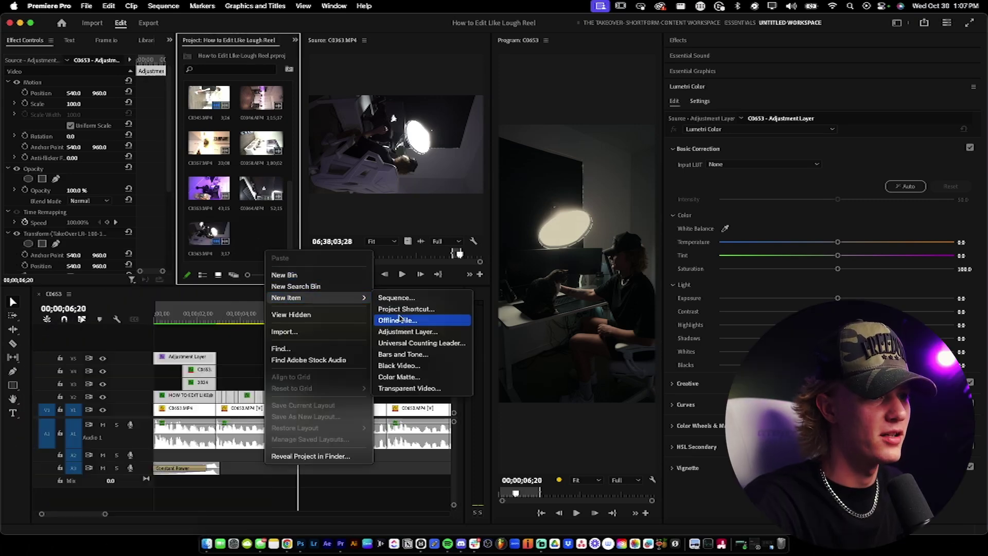
pyautogui.click(407, 332)
pyautogui.press('Return')
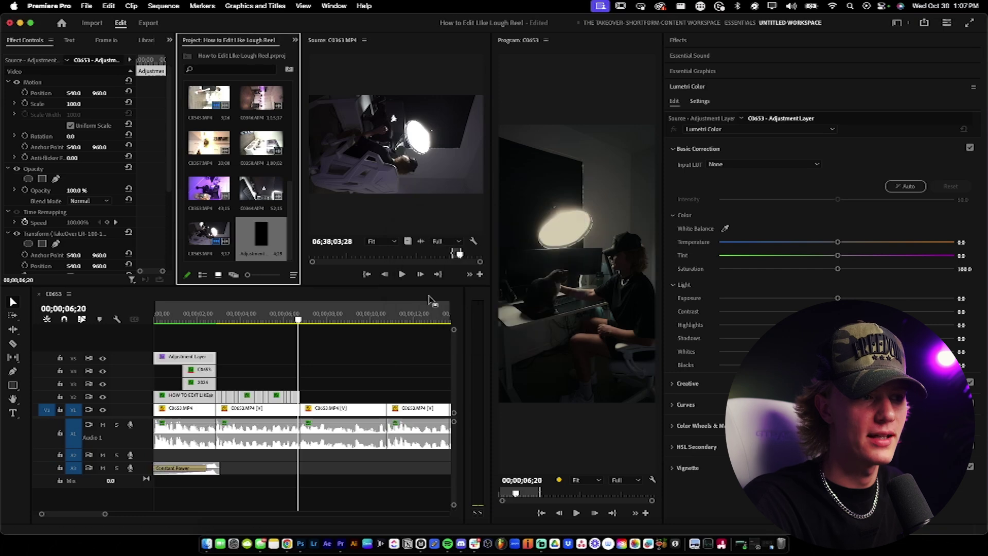
pyautogui.moveTo(254, 238); pyautogui.dragTo(226, 384)
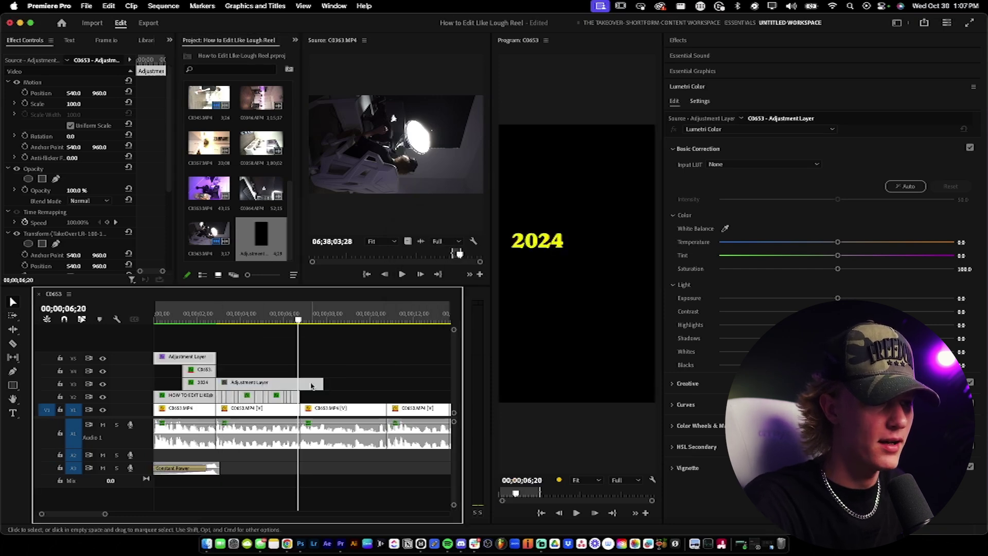
pyautogui.moveTo(326, 383); pyautogui.dragTo(298, 383)
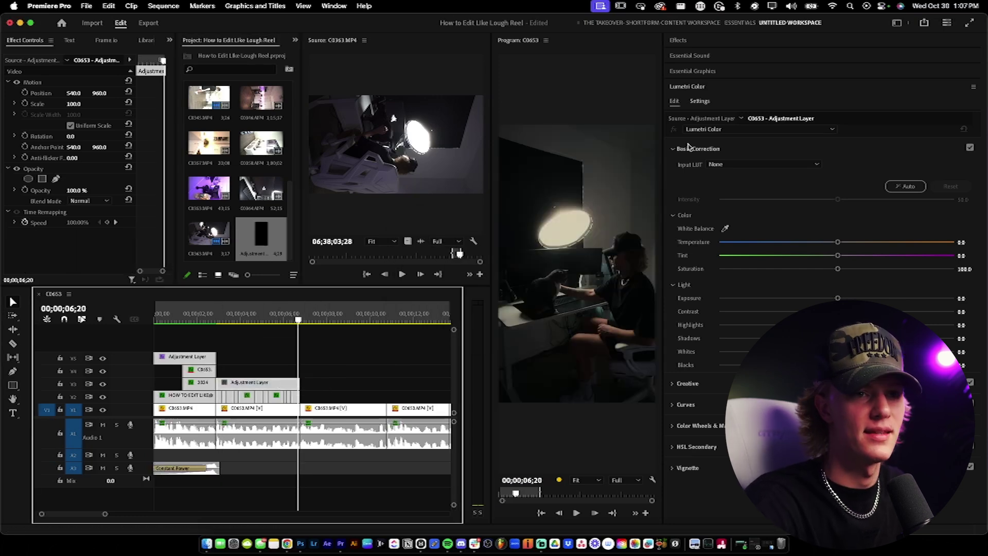
# Step: Apply the TakeOver LR-100-105 Scale preset to the adjustment layer and preview the zoom
pyautogui.click(690, 43)
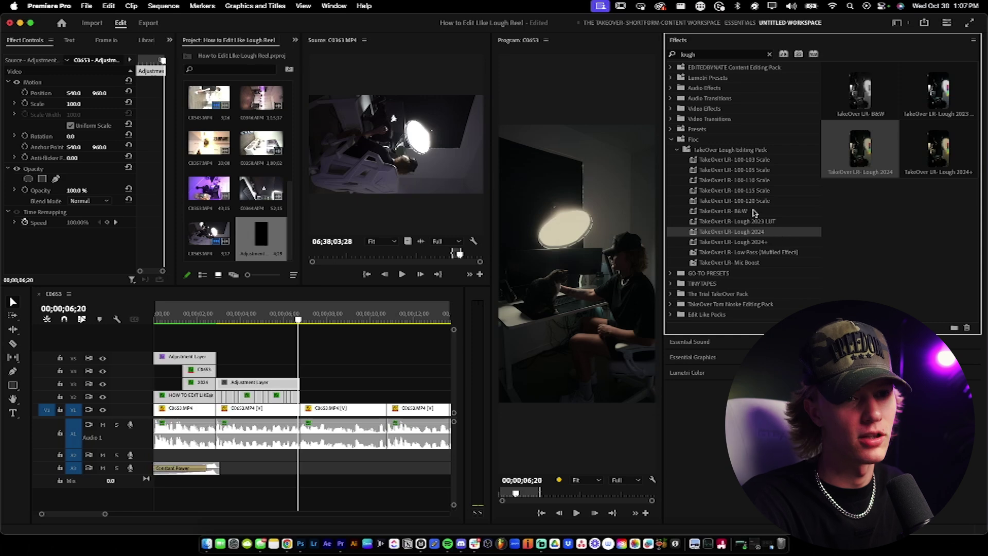
pyautogui.click(765, 172)
pyautogui.moveTo(282, 377); pyautogui.dragTo(282, 377)
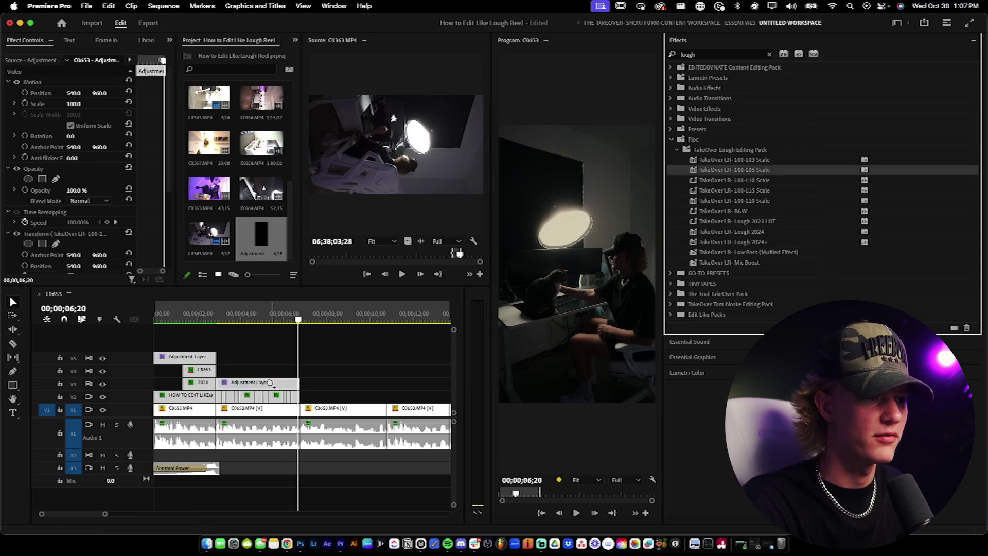
pyautogui.press('space')
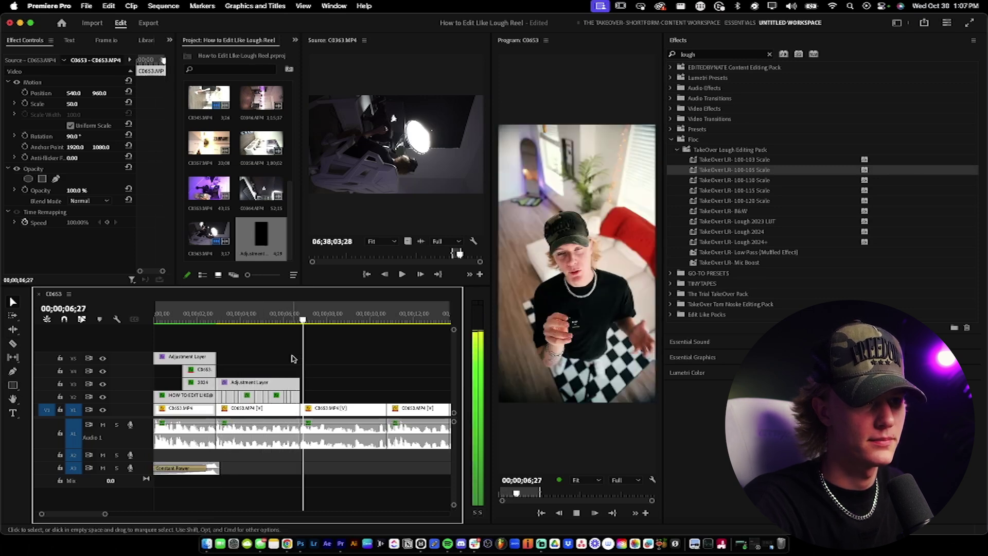
pyautogui.click(274, 315)
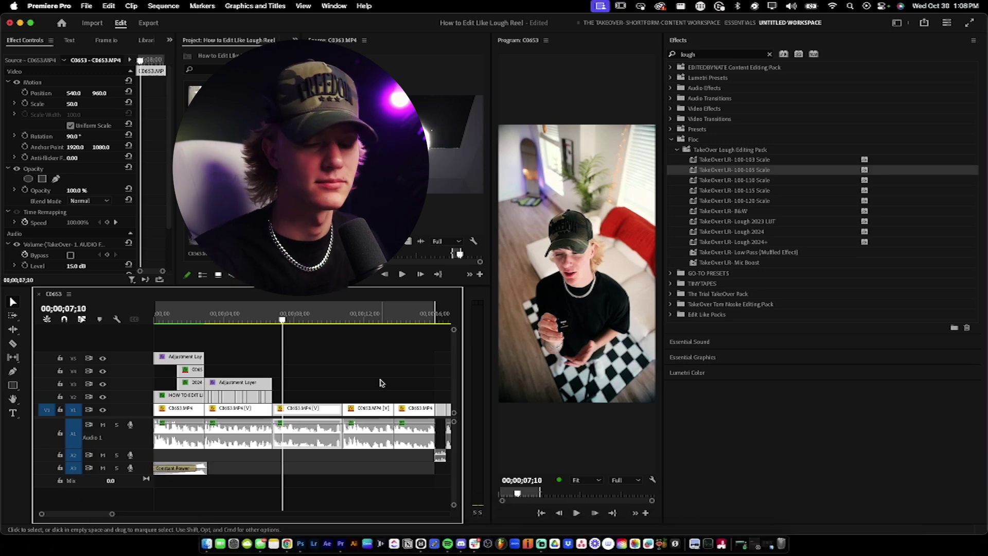
pyautogui.press('c')
pyautogui.press('v')
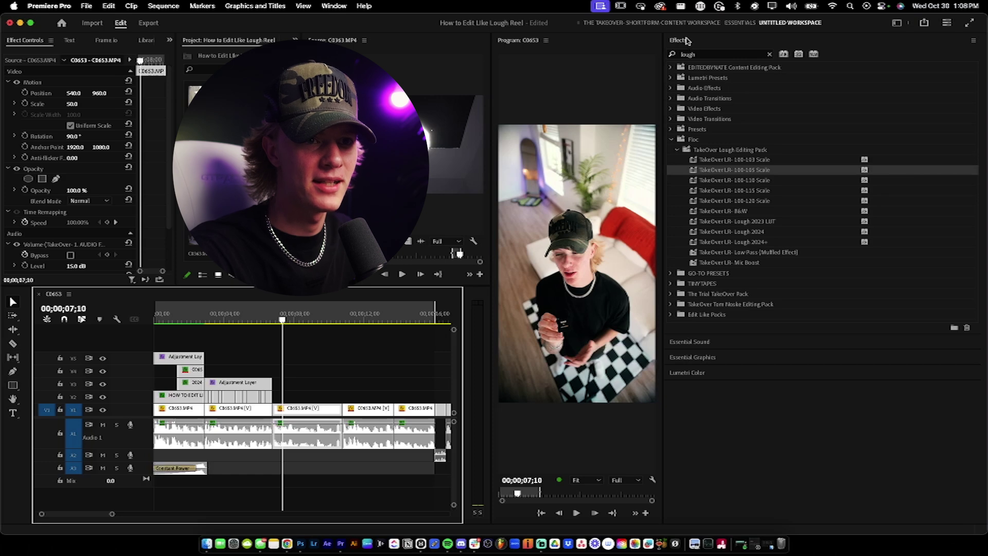
# Step: Add a TITLE text layer in the Program monitor at 7;10 with the Type tool
pyautogui.click(687, 41)
pyautogui.click(13, 413)
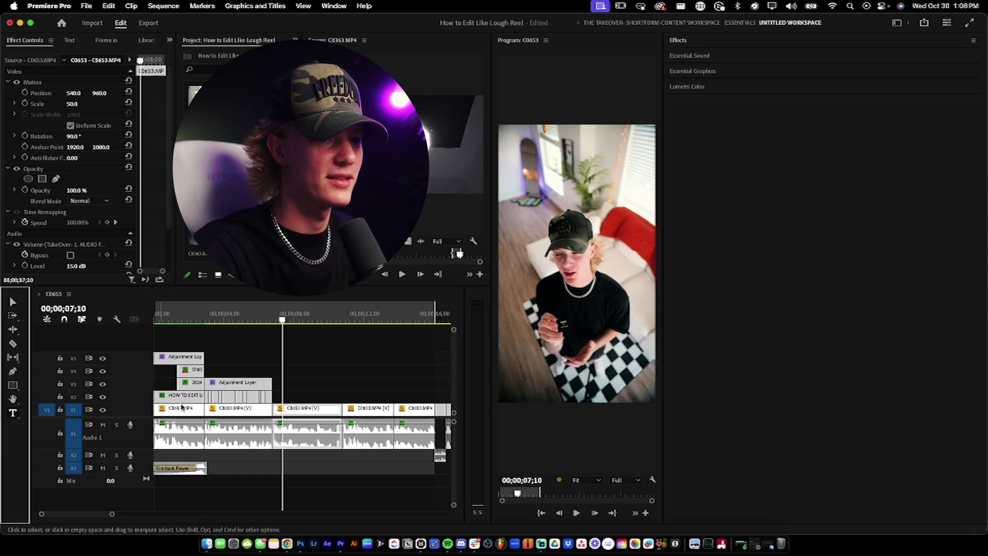
pyautogui.click(554, 257)
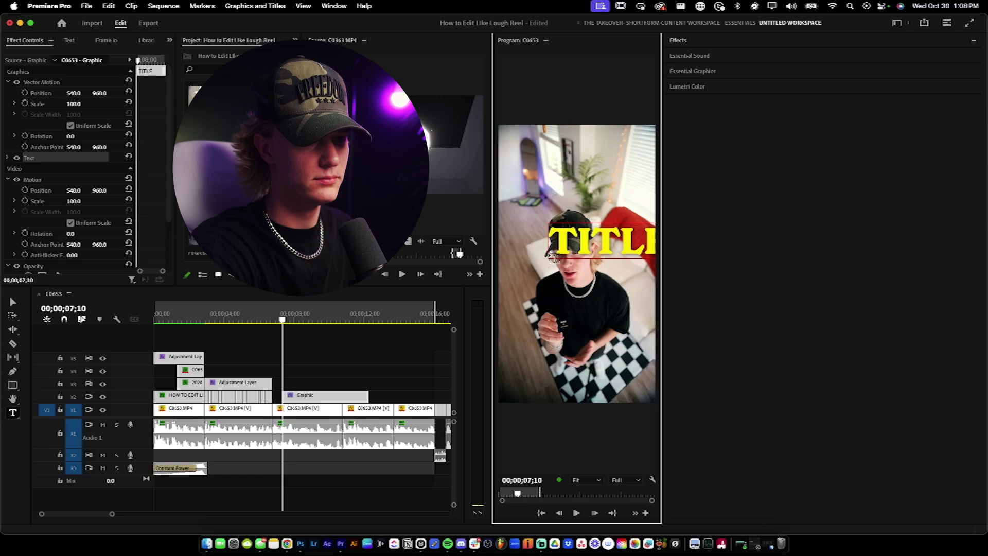
pyautogui.click(692, 41)
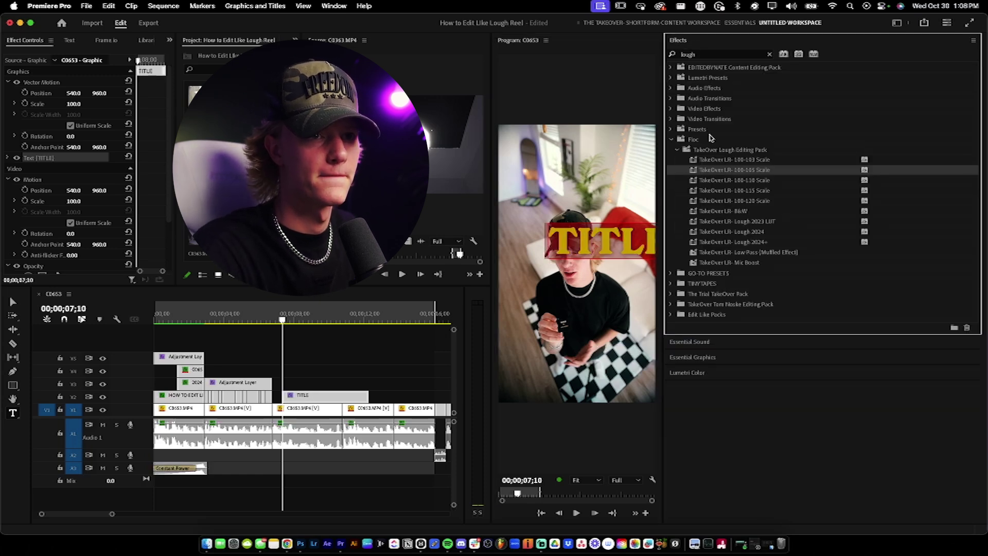
# Step: Centre-align the TITLE text, centre it horizontally and vertically in frame, and preview from 6;09
pyautogui.click(692, 42)
pyautogui.click(695, 71)
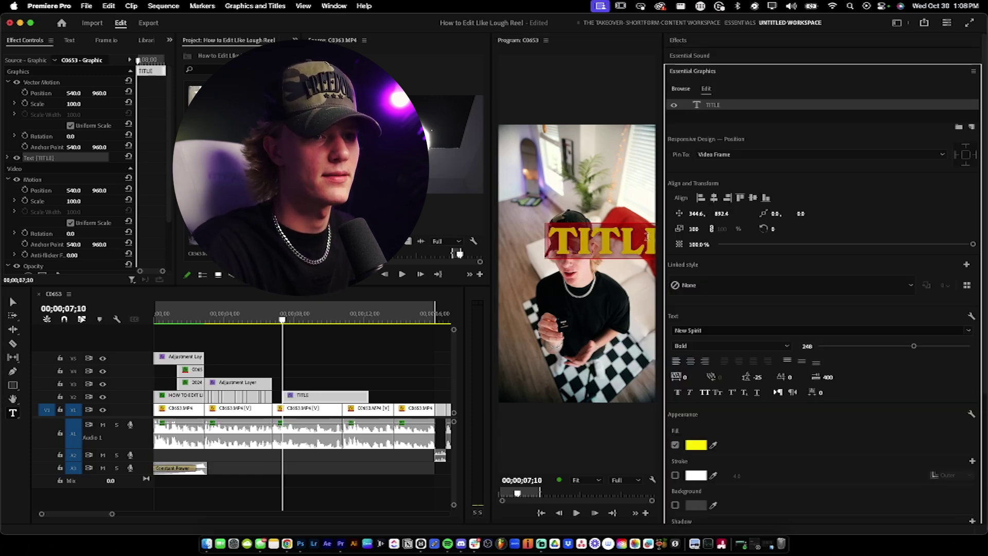
pyautogui.moveTo(663, 236); pyautogui.dragTo(737, 238)
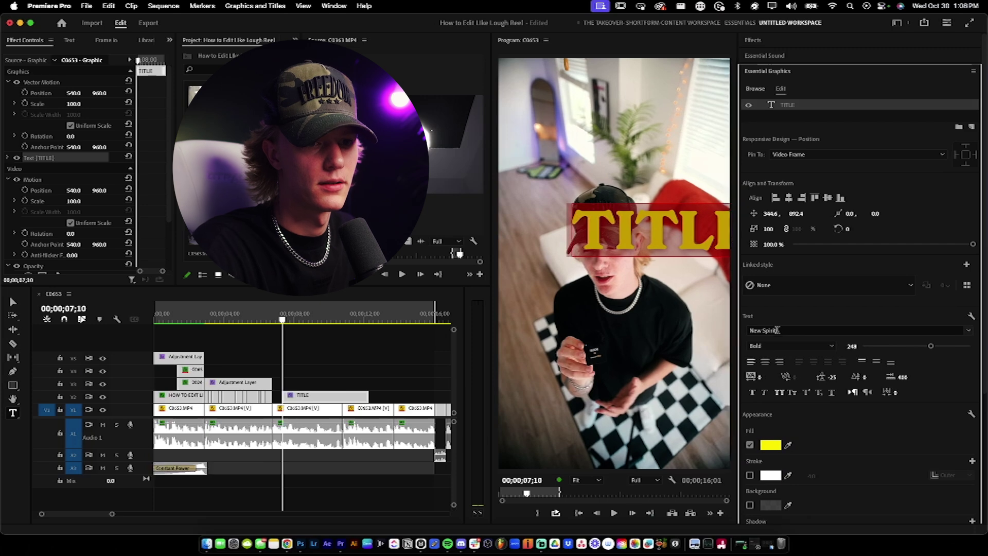
pyautogui.click(766, 361)
pyautogui.click(789, 197)
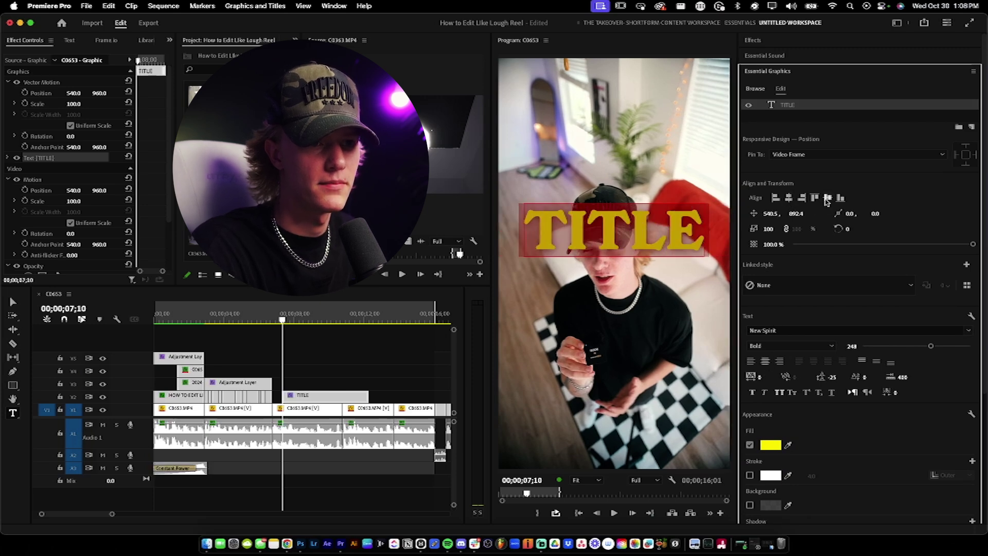
pyautogui.click(826, 200)
pyautogui.click(644, 266)
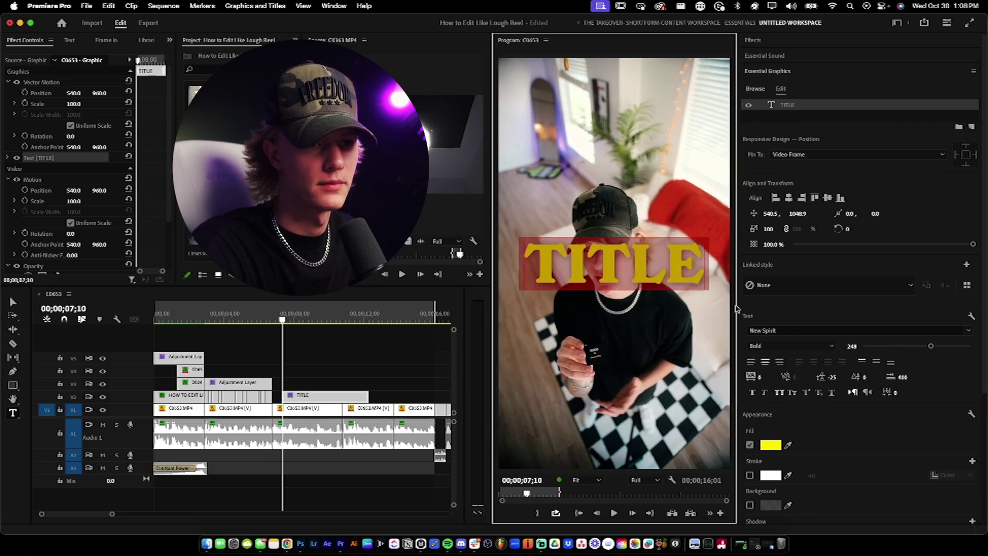
pyautogui.click(286, 347)
pyautogui.click(268, 320)
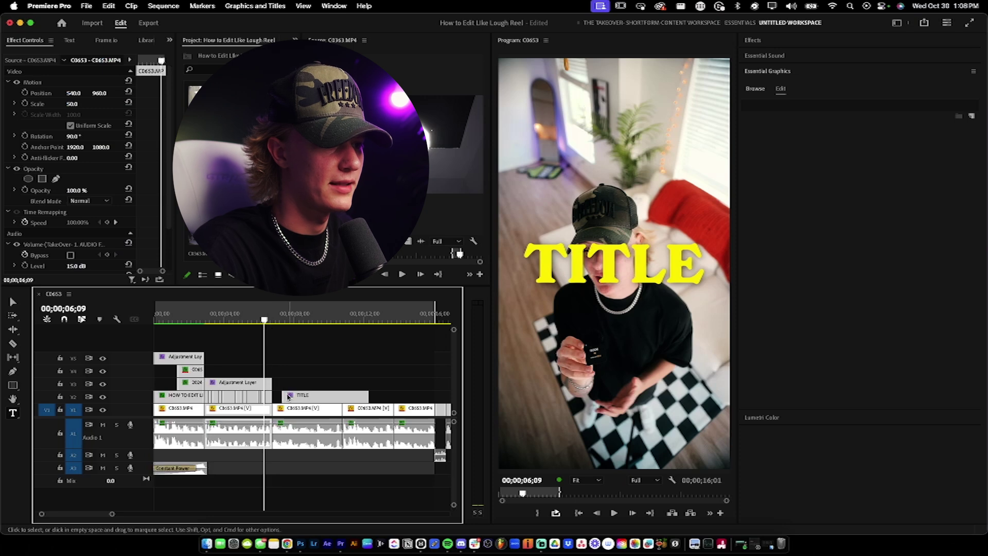
pyautogui.press('space')
# Step: Trim the TITLE clip's left edge so it starts slightly later, checking timing in playback
pyautogui.click(302, 387)
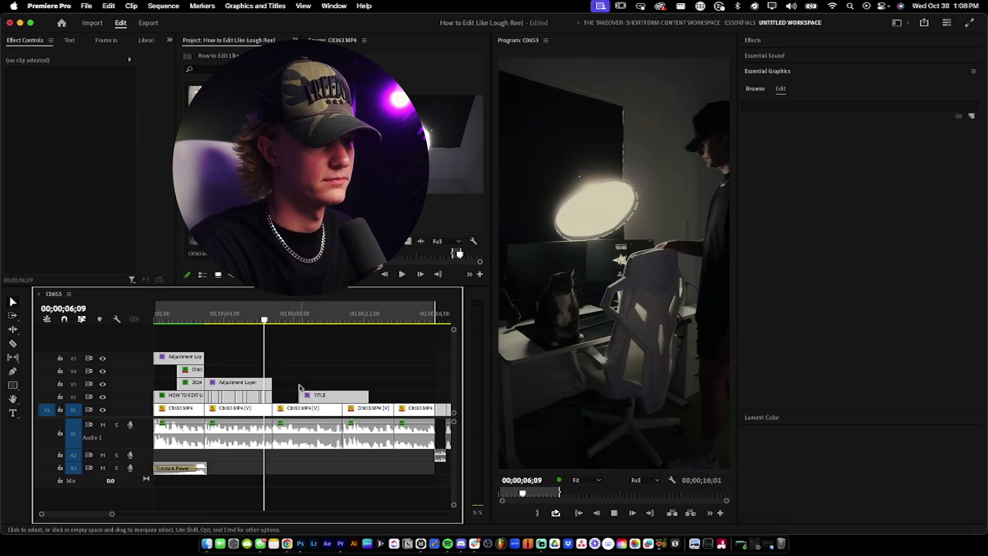
pyautogui.press('=')
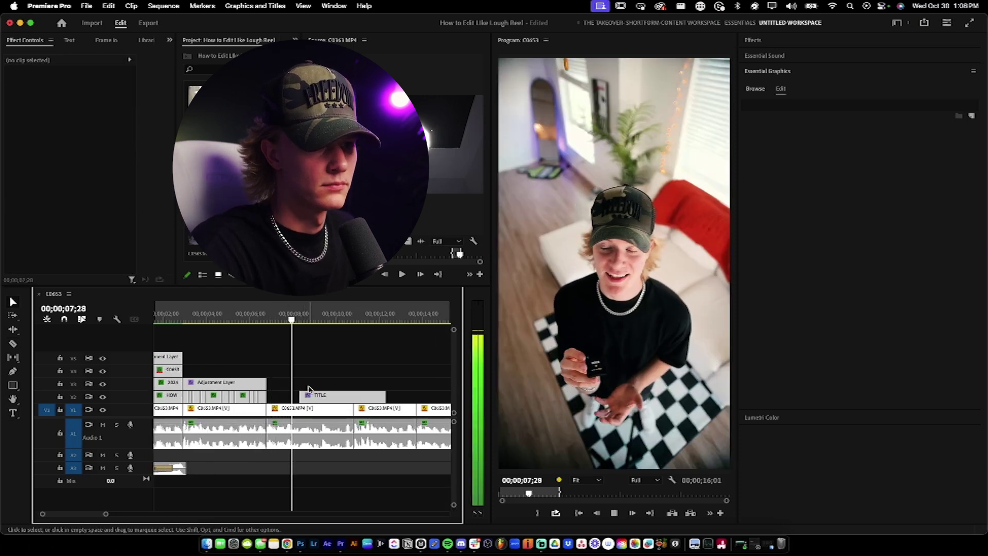
pyautogui.press('space')
pyautogui.moveTo(303, 392); pyautogui.dragTo(306, 394)
pyautogui.press('space')
pyautogui.press('=')
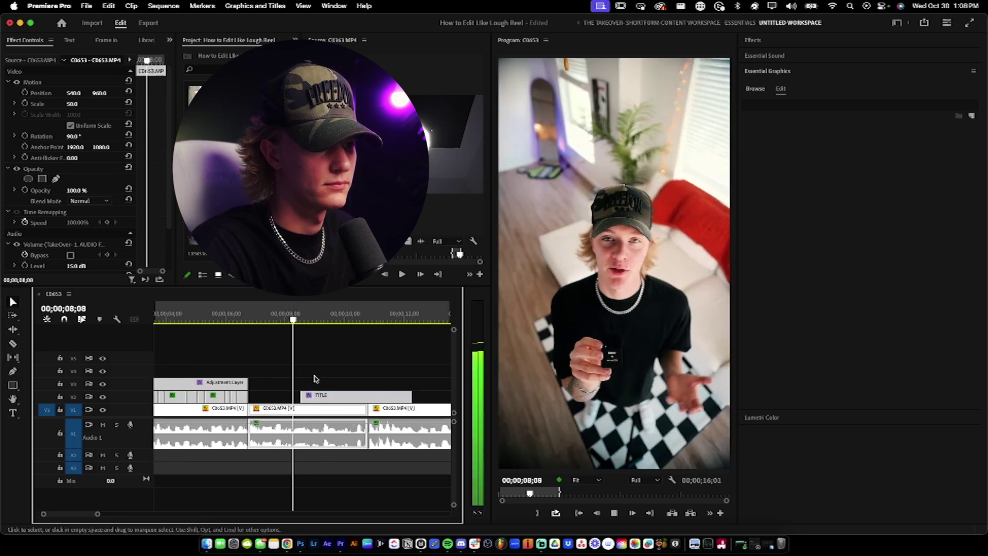
pyautogui.press('space')
pyautogui.click(314, 396)
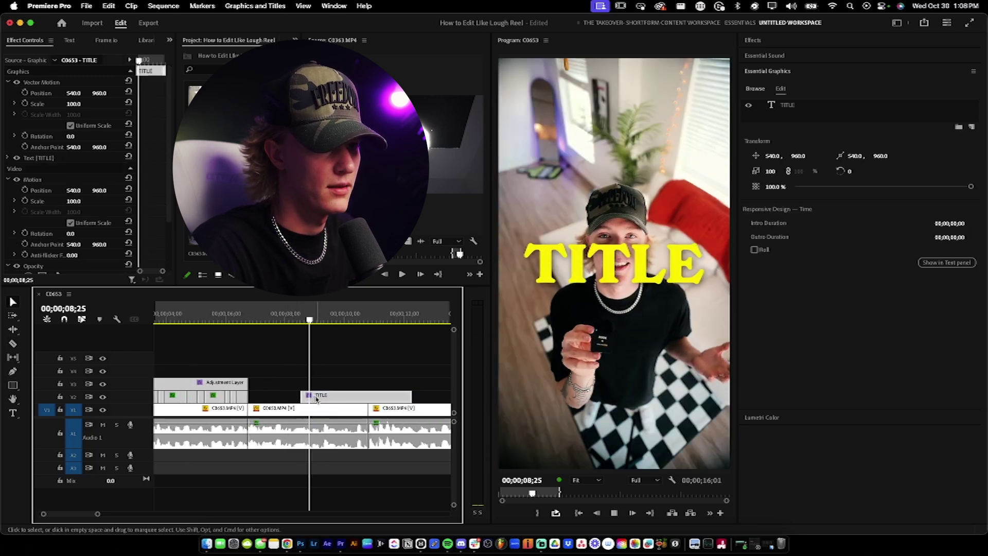
pyautogui.press('space')
# Step: Try retyping the title as 'this' at 8;26, then undo it back to TITLE
pyautogui.press('v')
pyautogui.click(320, 406)
pyautogui.press('space')
pyautogui.press('space')
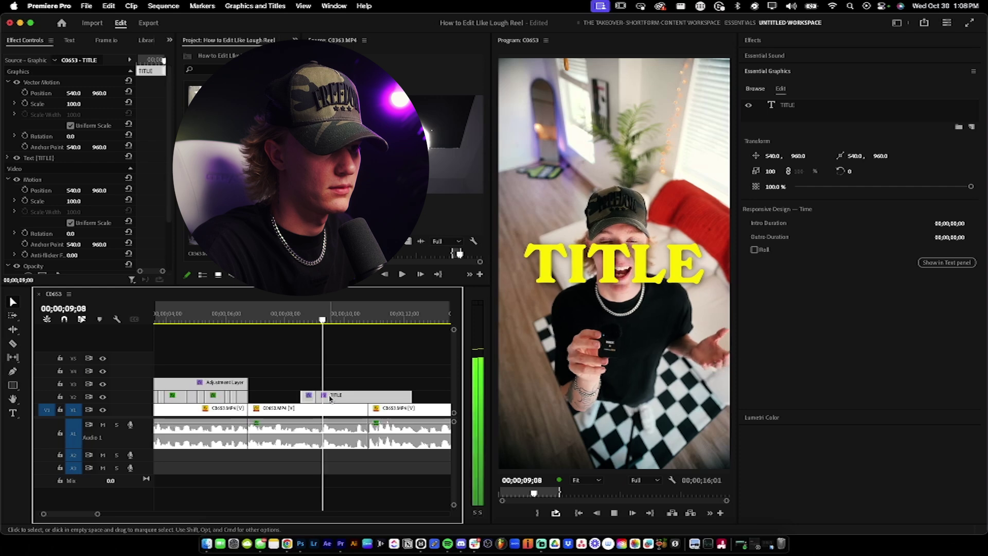
pyautogui.click(311, 319)
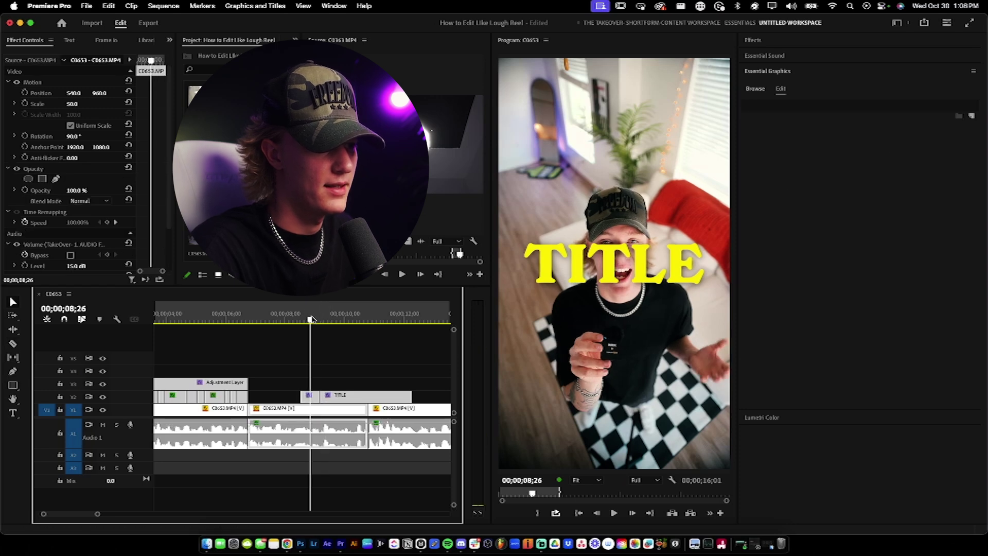
pyautogui.click(313, 396)
pyautogui.doubleClick(660, 239)
pyautogui.write('this')
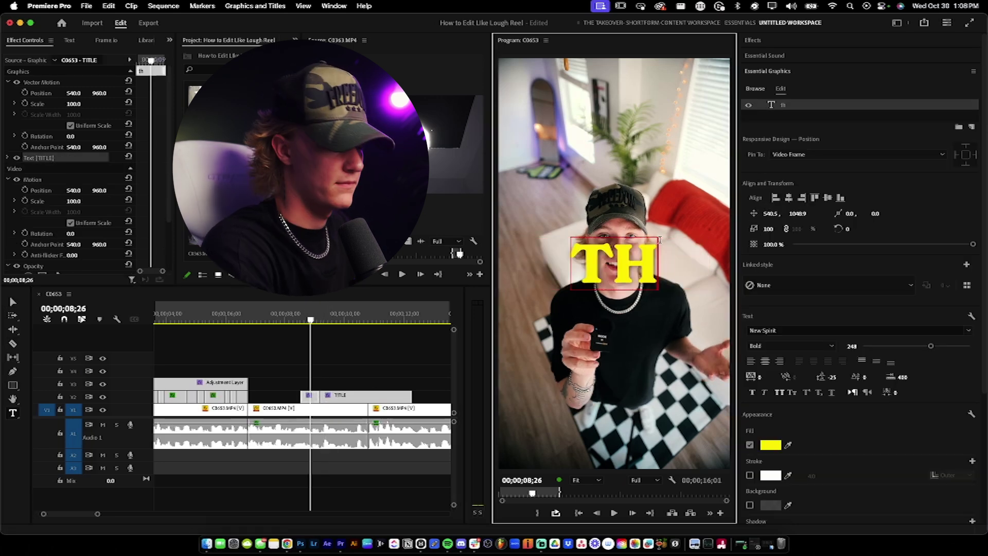
pyautogui.press('space')
pyautogui.press('space')
pyautogui.press('super+z')
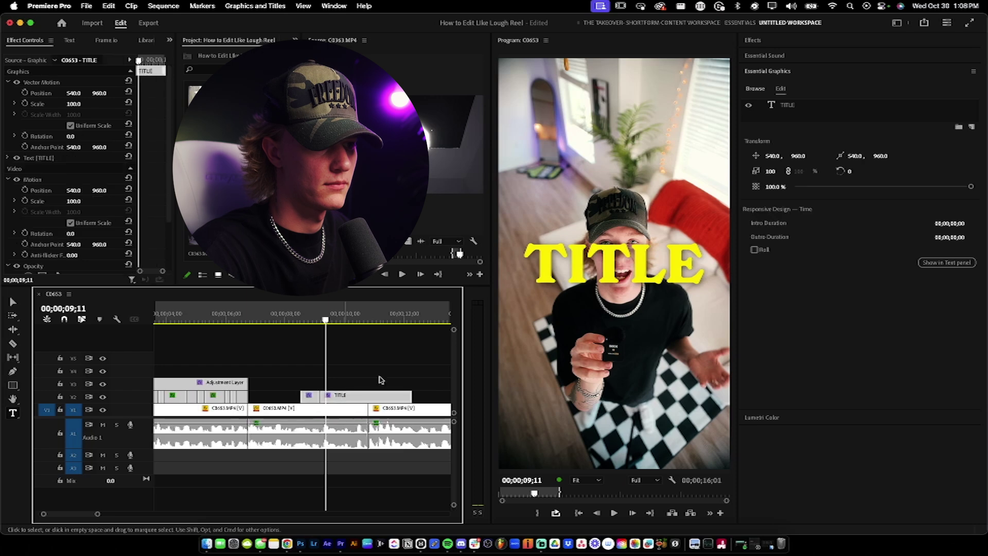
pyautogui.click(291, 317)
pyautogui.click(315, 358)
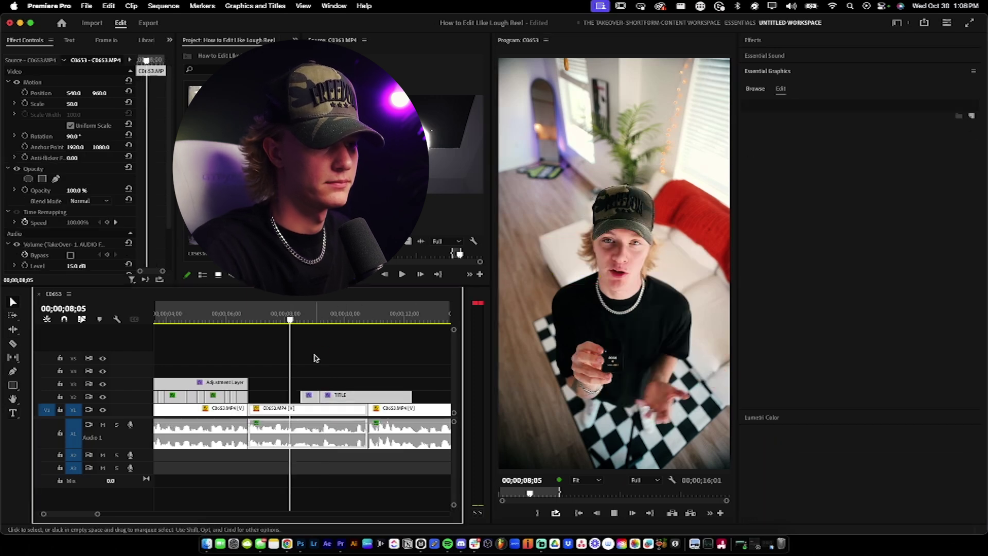
pyautogui.press('space')
pyautogui.press('space')
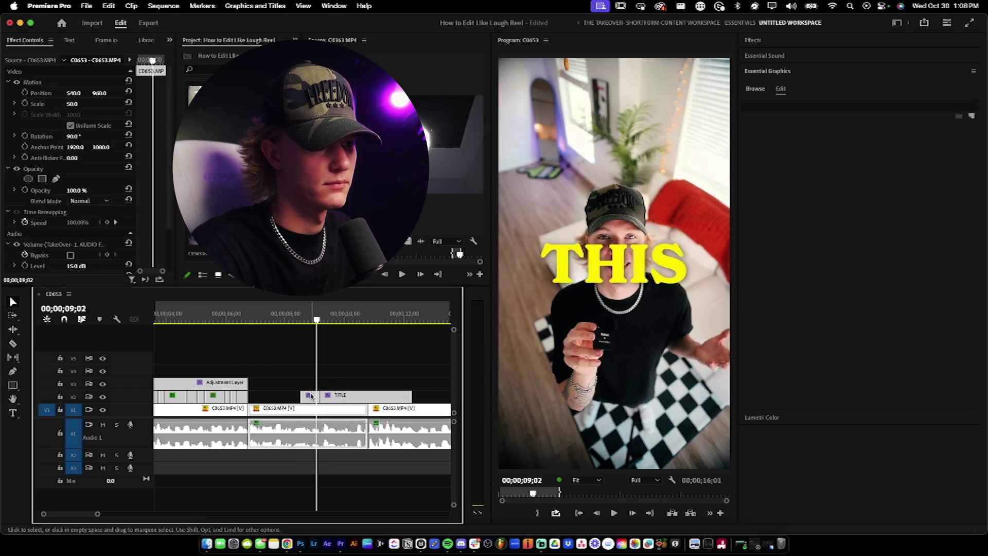
pyautogui.press('=')
# Step: Make TITLE start a few frames later, split it near 09;19, and delete the split-off piece
pyautogui.moveTo(296, 396); pyautogui.dragTo(310, 396)
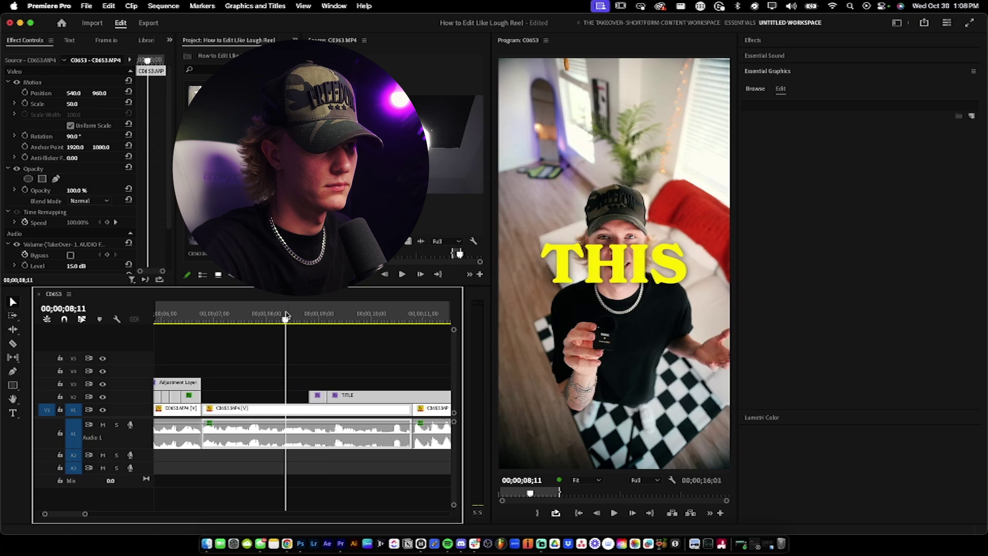
pyautogui.press('space')
pyautogui.press('space')
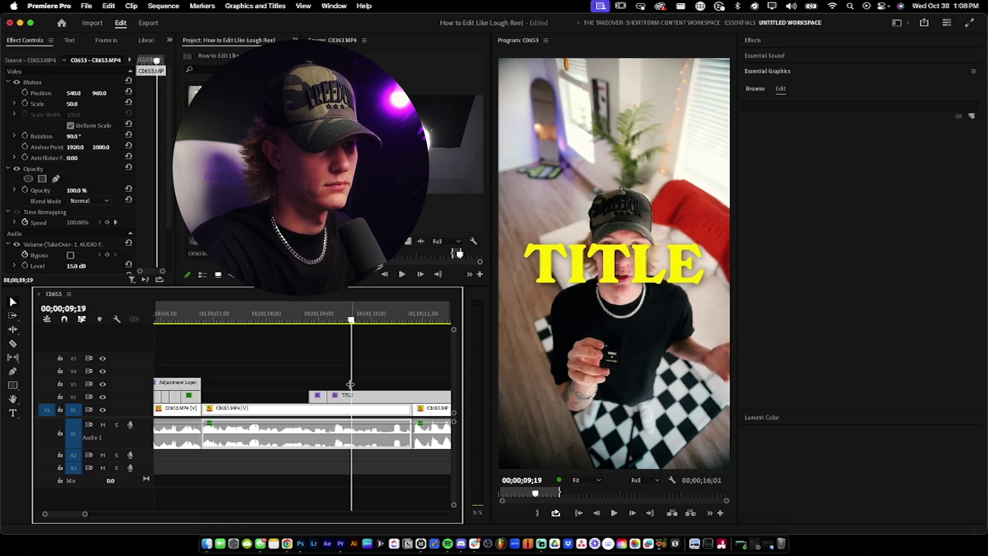
pyautogui.press('space')
pyautogui.press('c')
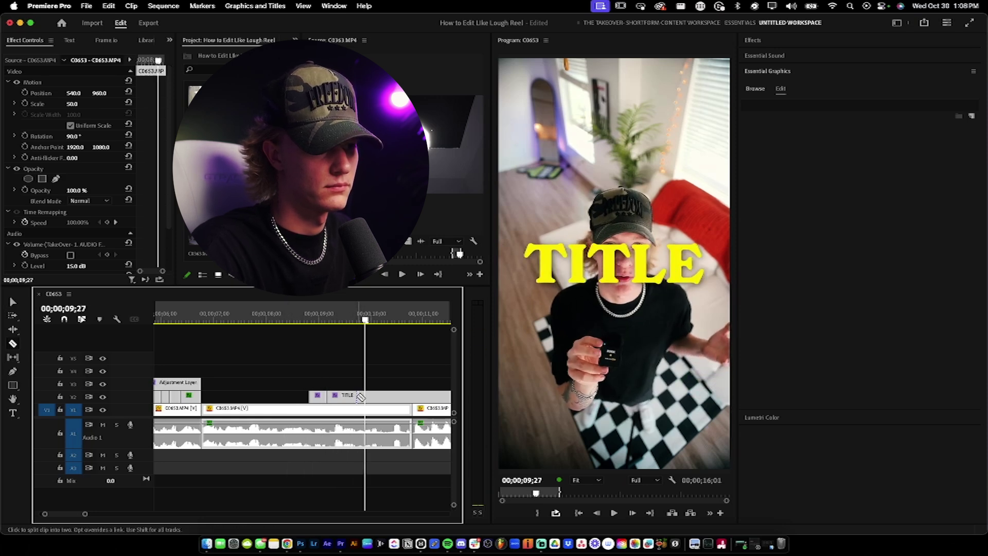
pyautogui.click(360, 397)
pyautogui.press('v')
pyautogui.press('space')
pyautogui.press('space')
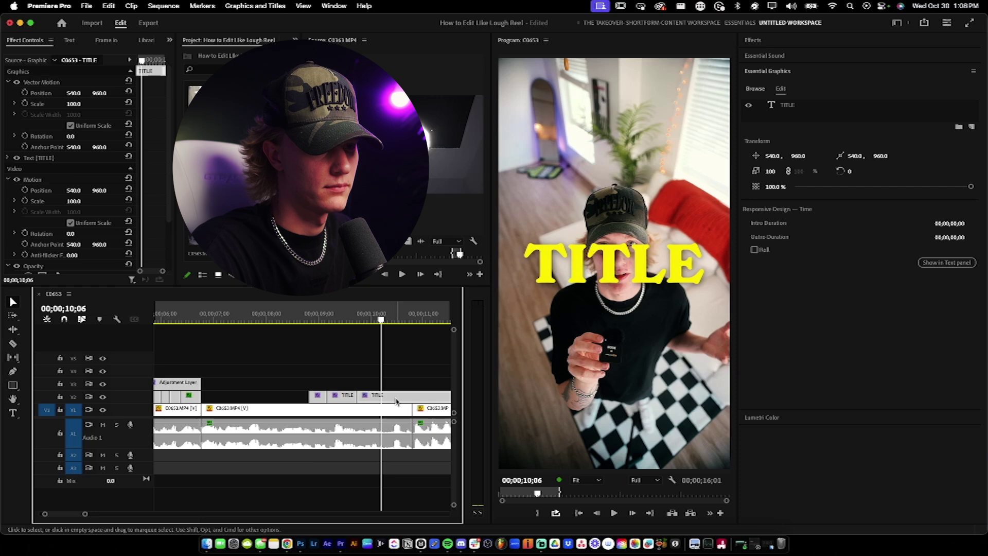
pyautogui.press('Delete')
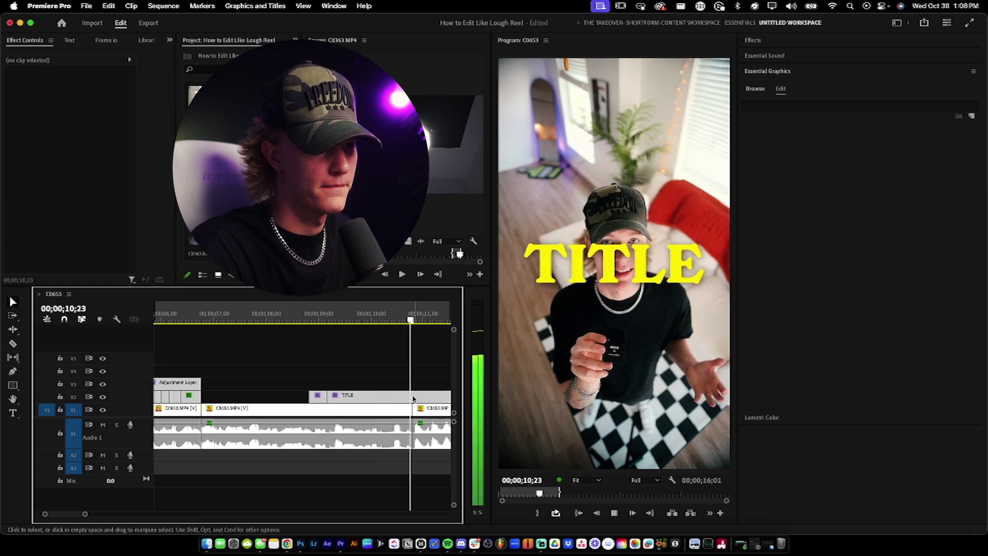
# Step: Split the title at 10;23, remove the part after it, and review from 08;22
pyautogui.press('space')
pyautogui.click(417, 397)
pyautogui.press('super+k')
pyautogui.press('Delete')
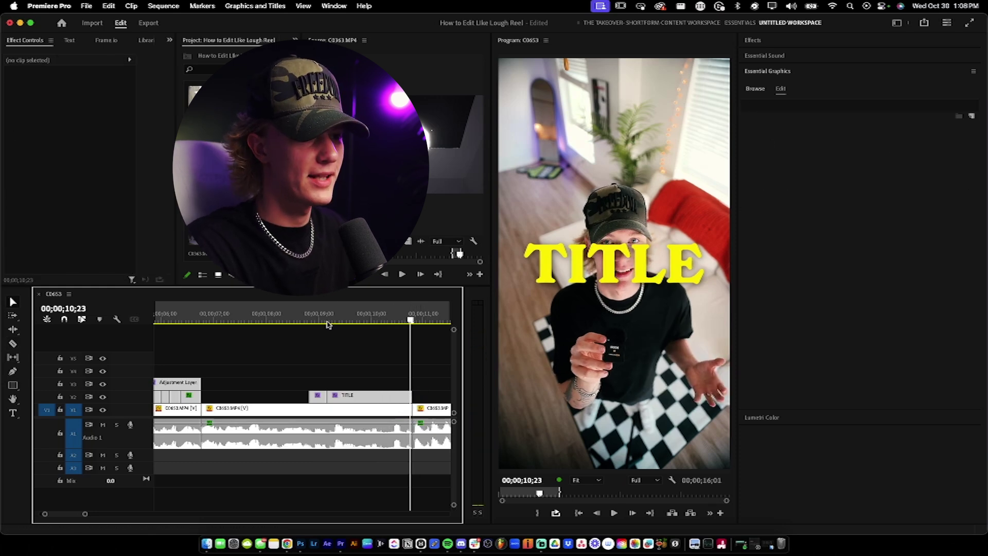
pyautogui.click(304, 317)
pyautogui.press('space')
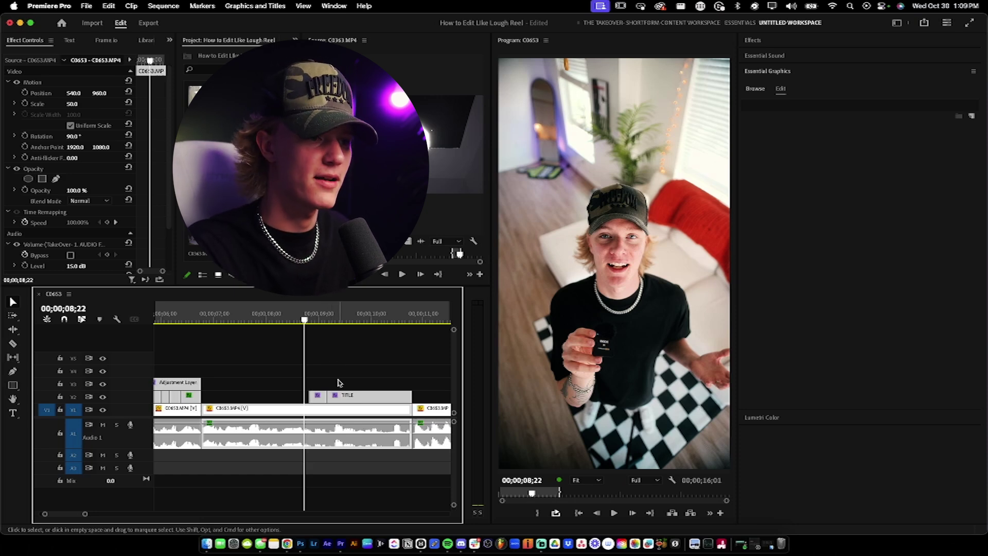
# Step: Make the V3 title copy start later and retype its text as 'sort'
pyautogui.click(350, 393)
pyautogui.moveTo(325, 382); pyautogui.dragTo(347, 382)
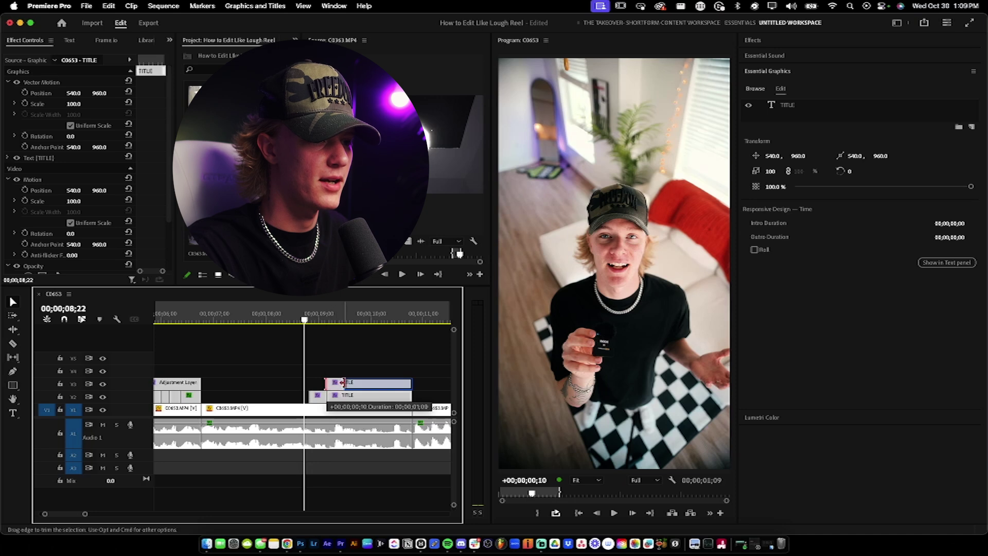
pyautogui.press('space')
pyautogui.press('space')
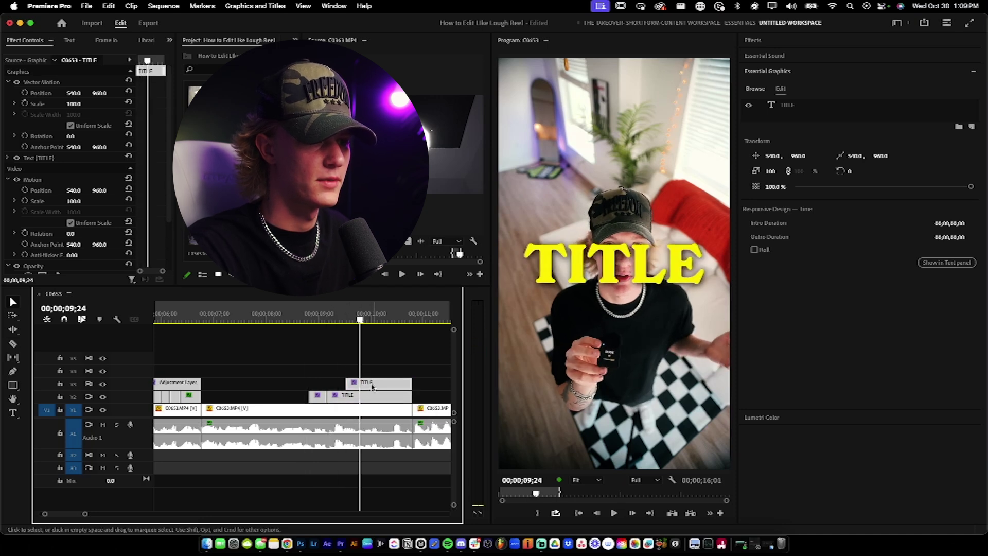
pyautogui.doubleClick(621, 257)
pyautogui.write('sort')
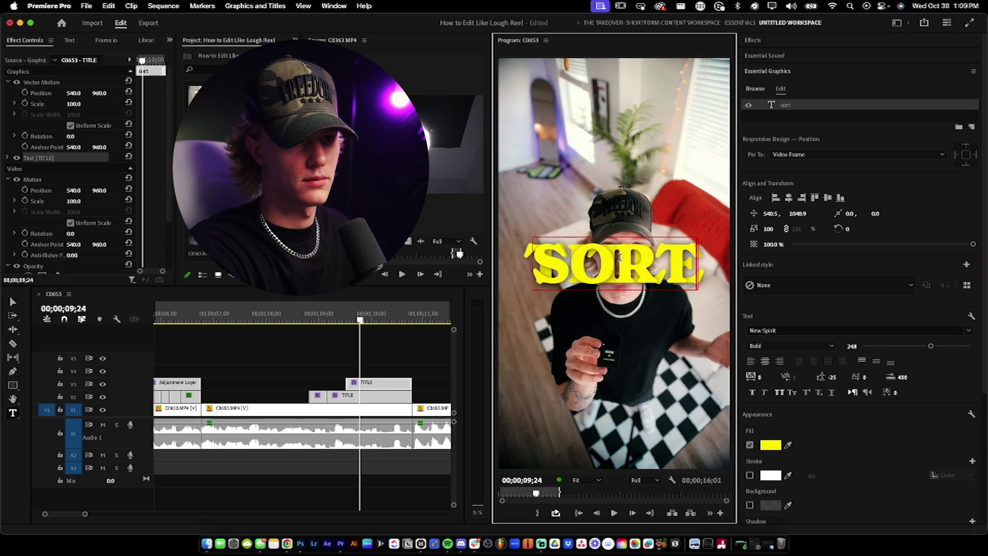
# Step: Style SORT in PP Monument Extended, size 93, white fill, positioned beneath TITLE
pyautogui.press('super+a')
pyautogui.click(788, 332)
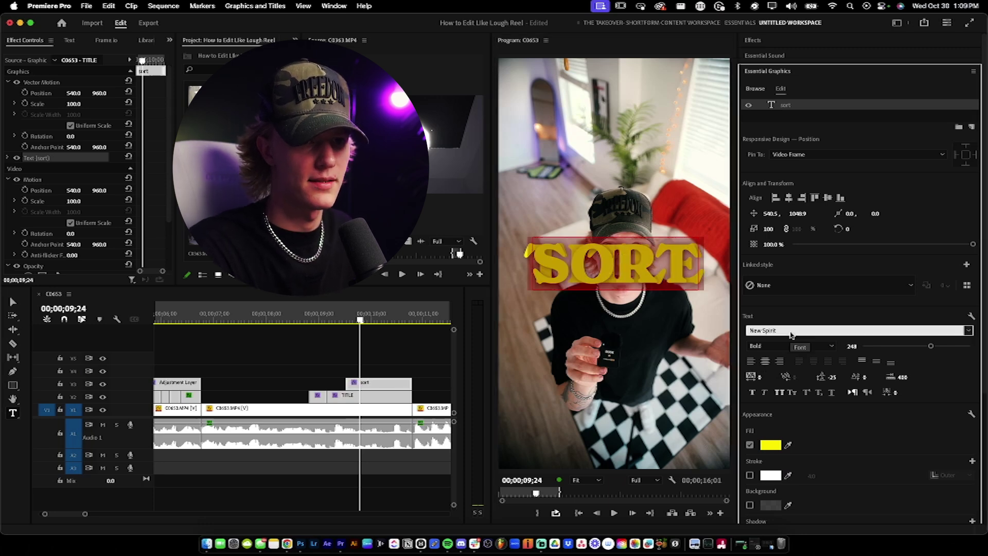
pyautogui.write('monum')
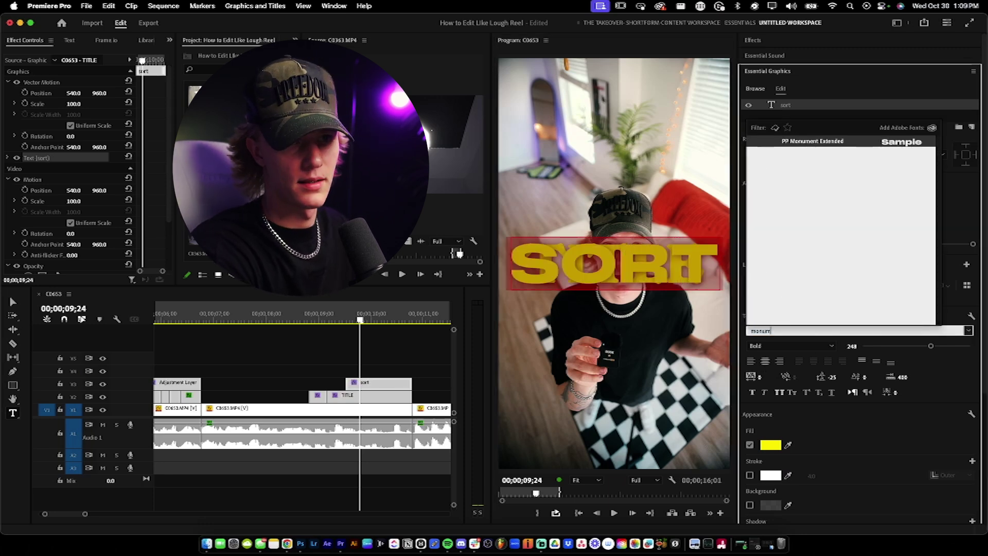
pyautogui.click(829, 142)
pyautogui.moveTo(906, 346); pyautogui.dragTo(887, 345)
pyautogui.click(772, 444)
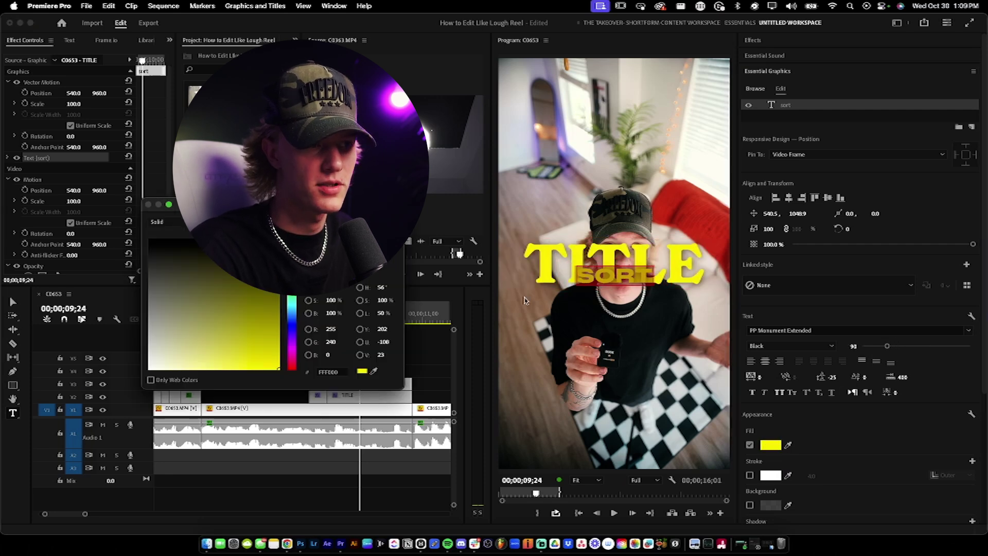
pyautogui.click(196, 320)
pyautogui.press('Return')
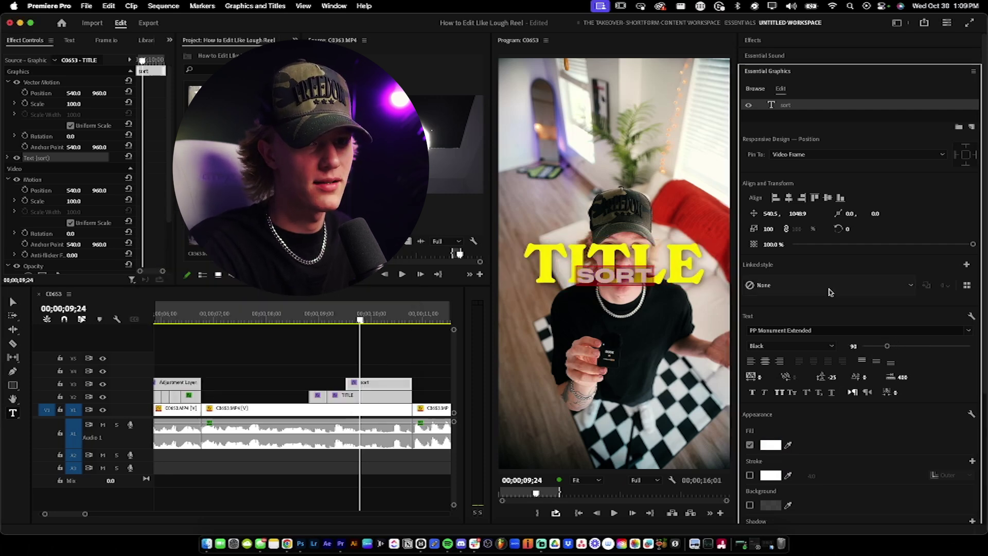
pyautogui.moveTo(800, 217); pyautogui.dragTo(828, 216)
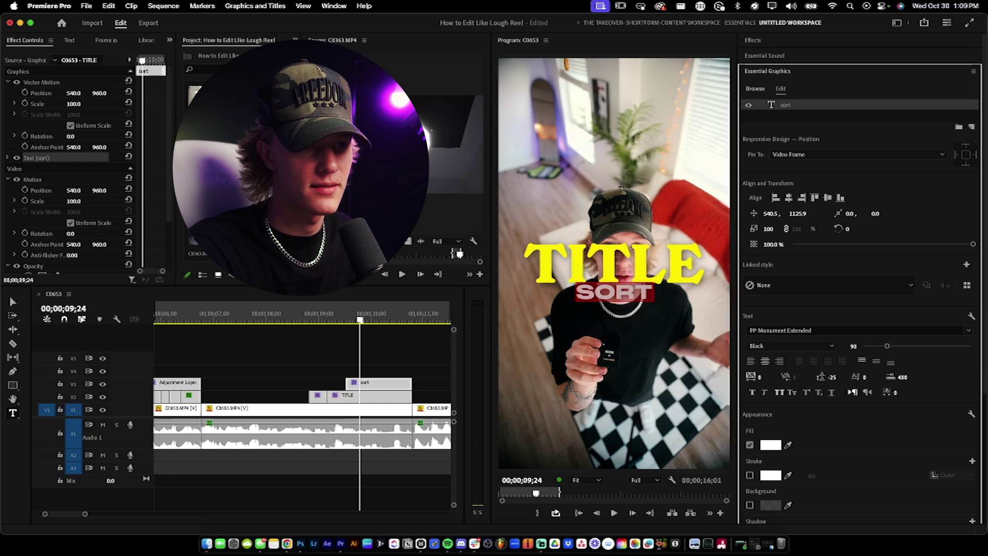
pyautogui.moveTo(768, 215); pyautogui.dragTo(748, 216)
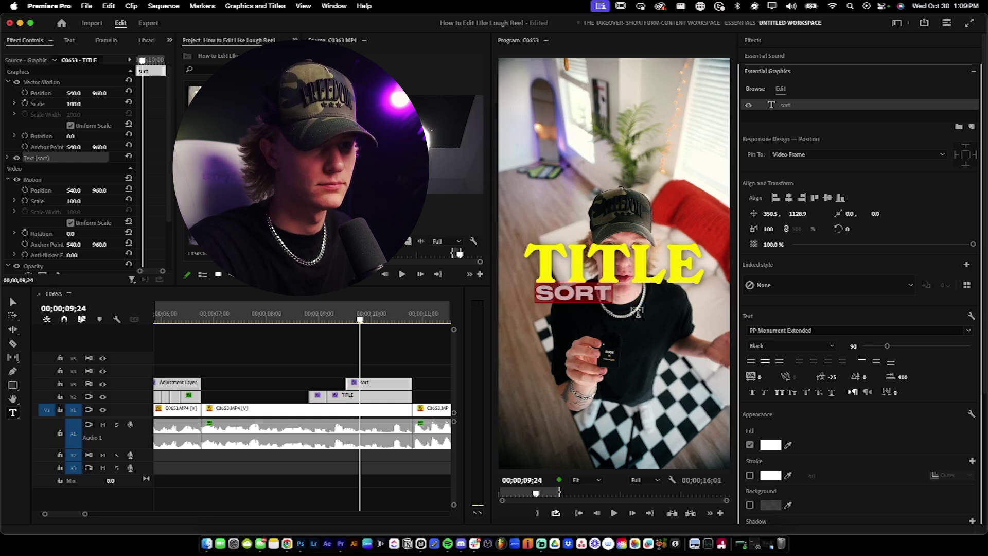
# Step: Extend the text to 'SORT OF EFFECT', centre it under TITLE, and shrink it to size 54
pyautogui.click(605, 297)
pyautogui.write('of')
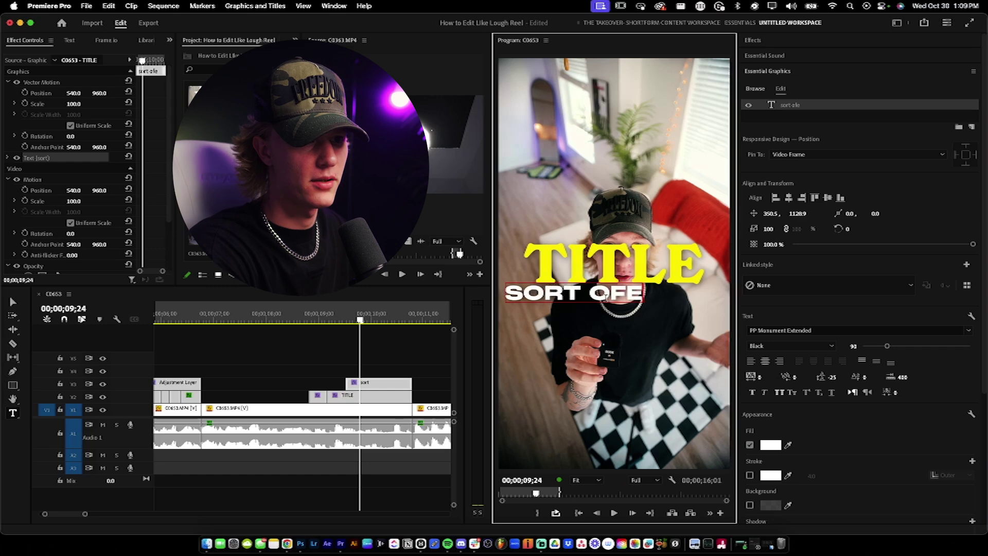
pyautogui.write(' effect')
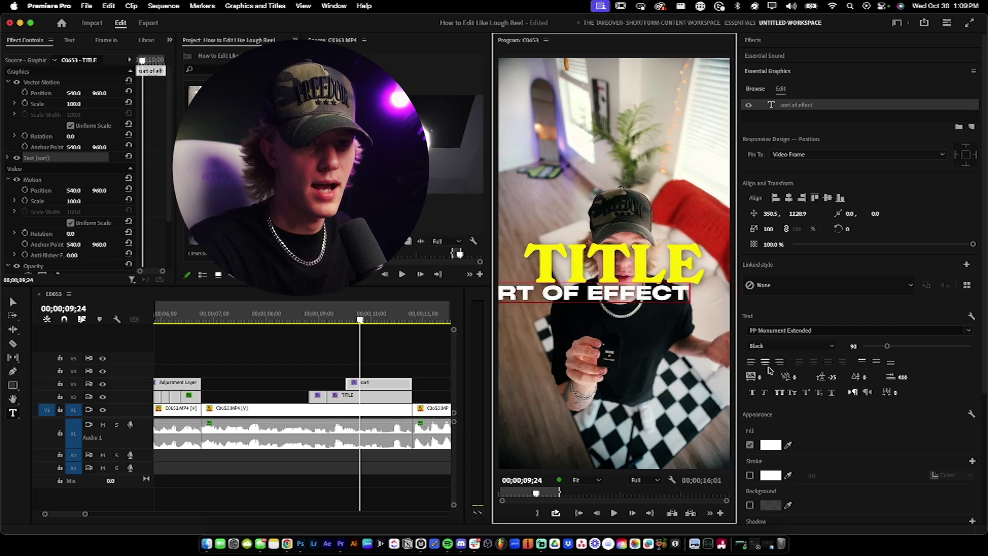
pyautogui.click(789, 197)
pyautogui.click(827, 198)
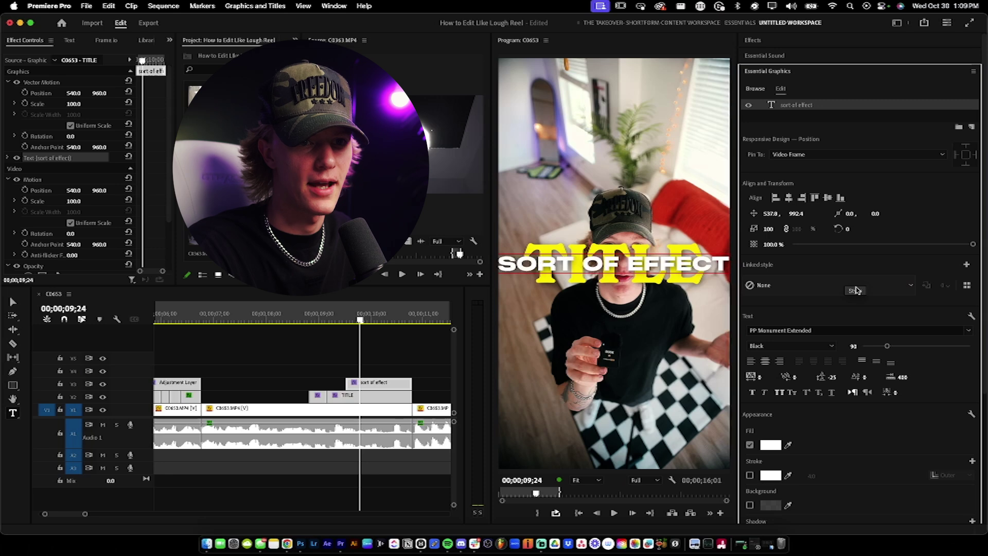
pyautogui.moveTo(797, 213); pyautogui.dragTo(827, 340)
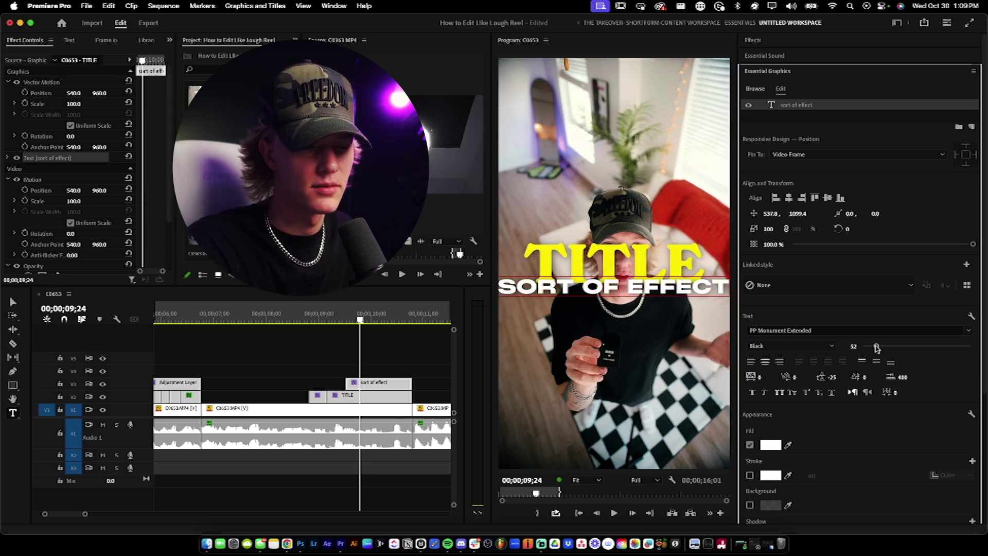
pyautogui.tripleClick(664, 290)
pyautogui.moveTo(884, 350); pyautogui.dragTo(877, 349)
pyautogui.moveTo(797, 216); pyautogui.dragTo(805, 215)
pyautogui.click(371, 372)
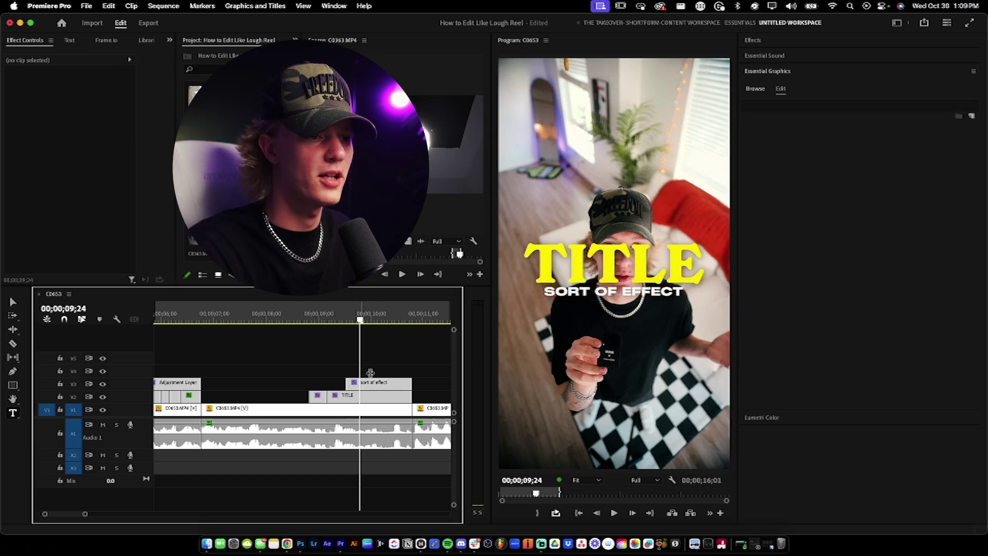
# Step: Duplicate the 'sort of effect' clip into stacked copies on tracks V4–V6
pyautogui.click(378, 383)
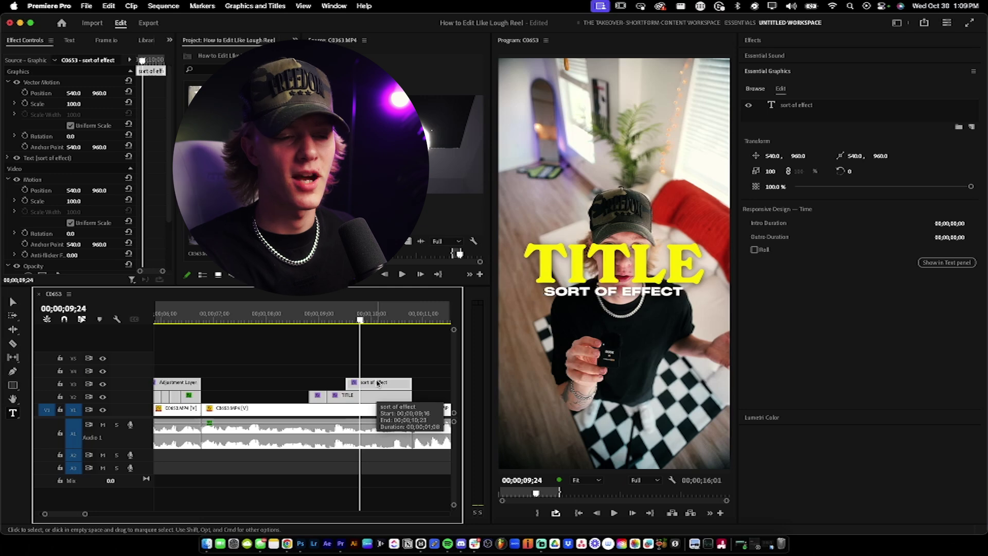
pyautogui.press('=')
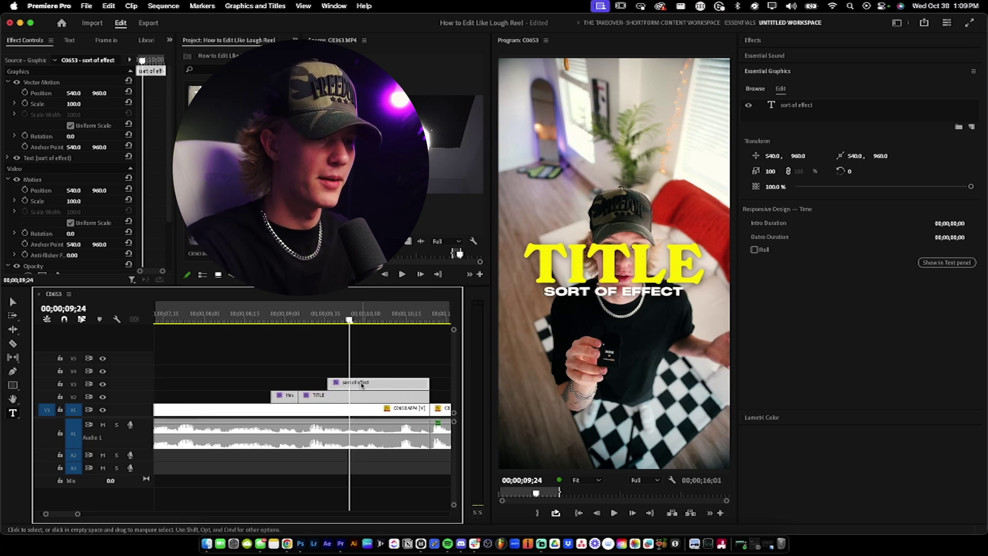
pyautogui.moveTo(363, 383); pyautogui.dragTo(384, 347)
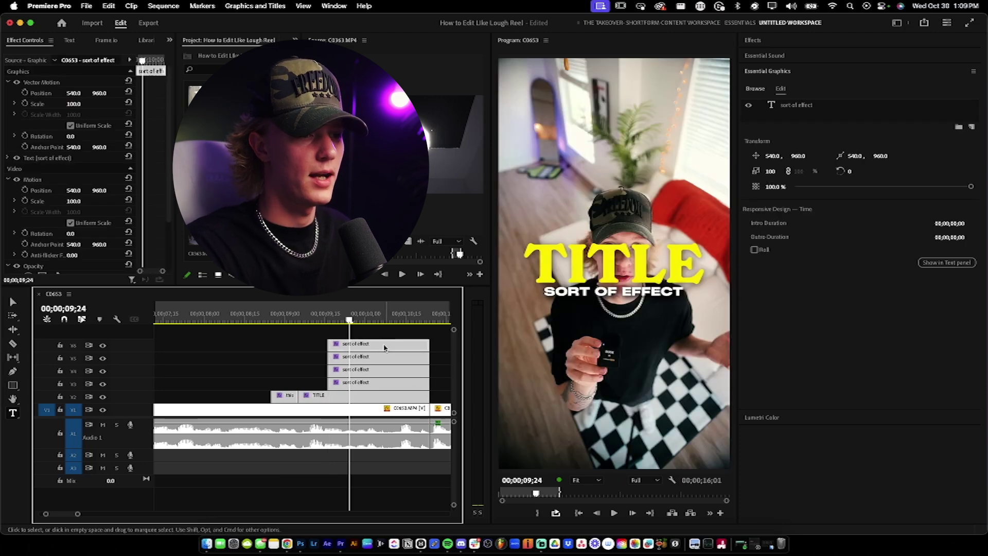
# Step: Cut the top copy's text down to 'effect' and nudge it right
pyautogui.click(642, 297)
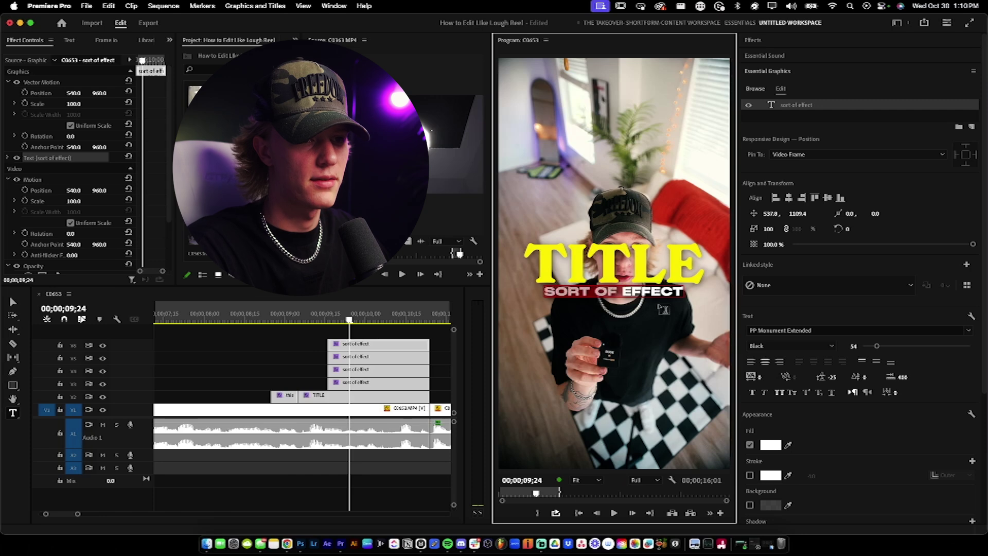
pyautogui.press('BackSpace')
pyautogui.moveTo(770, 214); pyautogui.dragTo(772, 214)
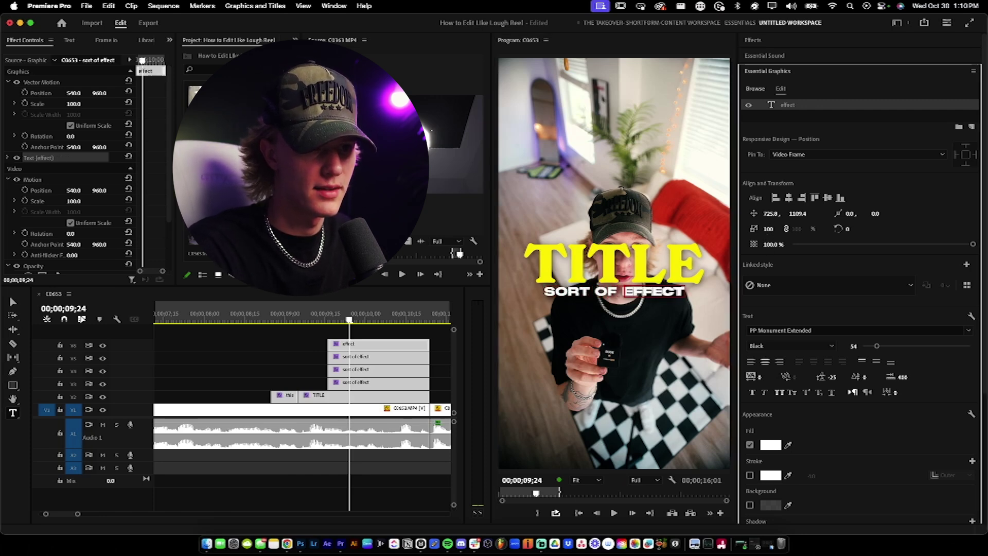
pyautogui.click(366, 357)
pyautogui.click(585, 289)
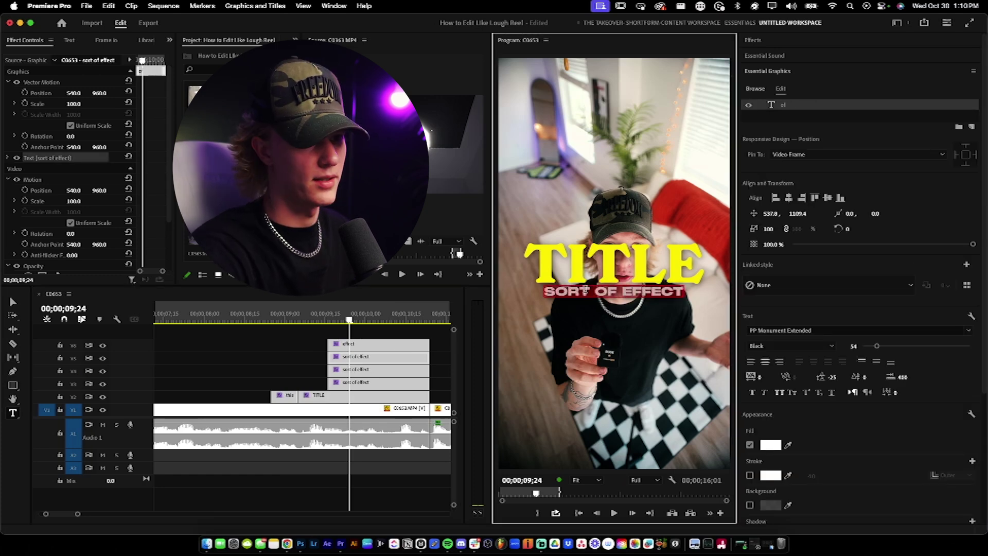
# Step: Change the V5 copy to 'of' and the V4 copy to 'sort', shifting each word left into place
pyautogui.doubleClick(585, 289)
pyautogui.moveTo(777, 214); pyautogui.dragTo(760, 214)
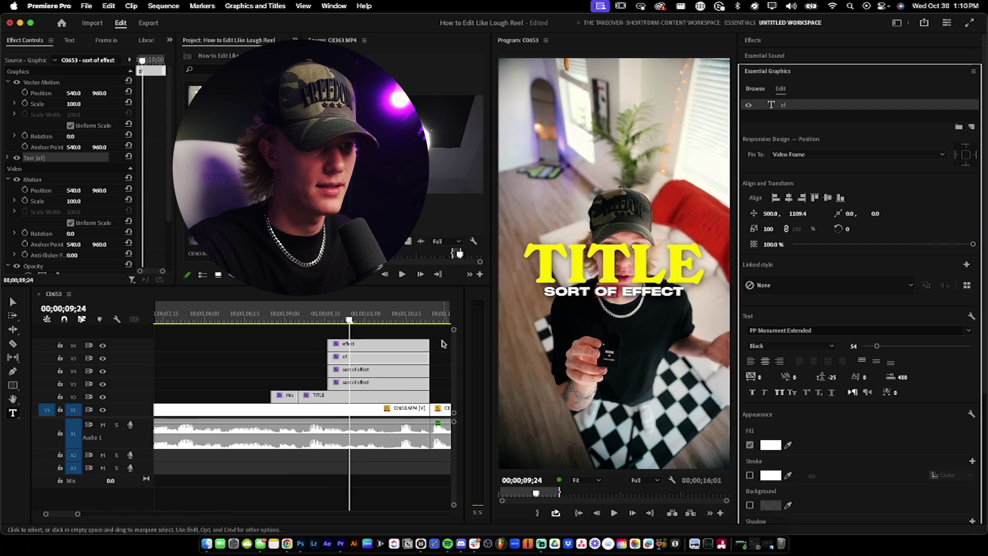
pyautogui.click(390, 370)
pyautogui.click(569, 289)
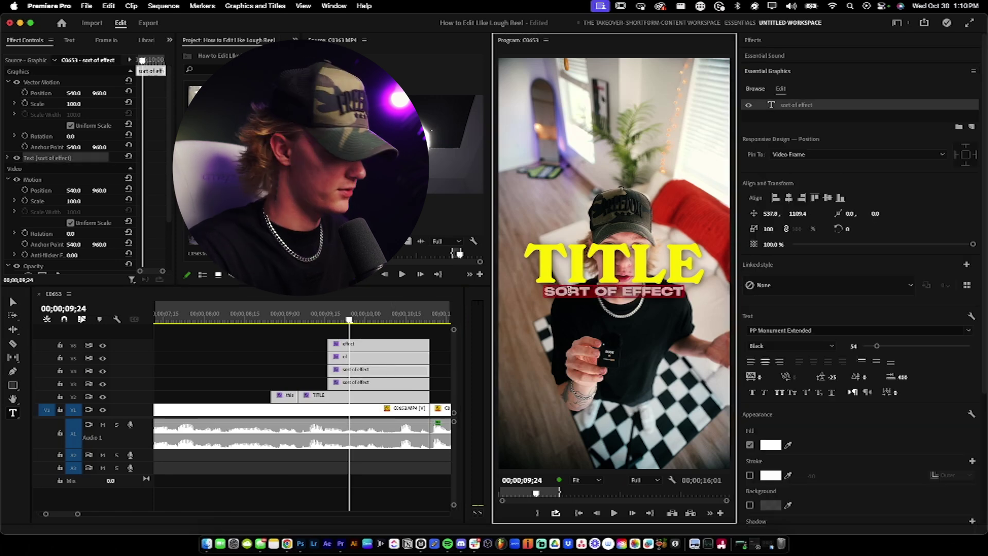
pyautogui.write('sort')
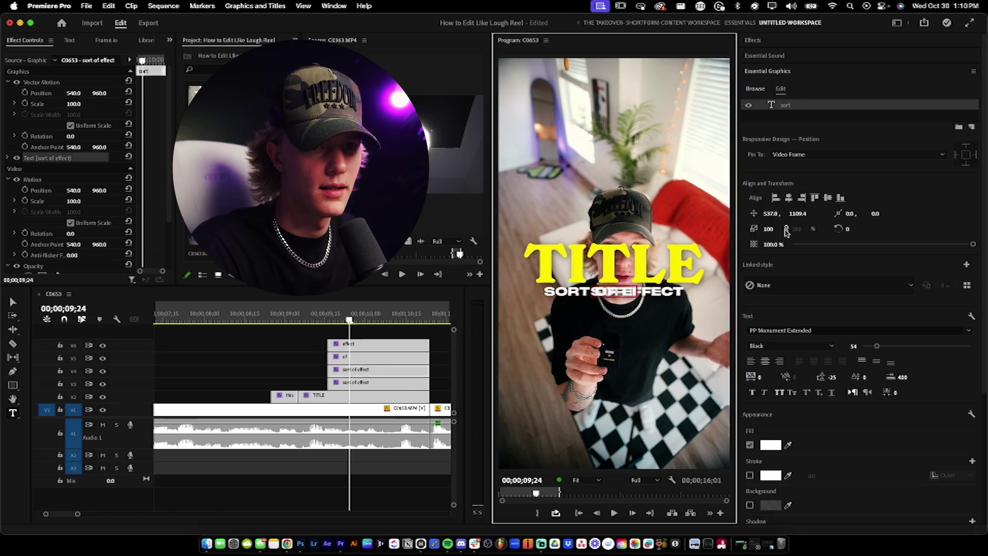
pyautogui.moveTo(772, 215); pyautogui.dragTo(655, 215)
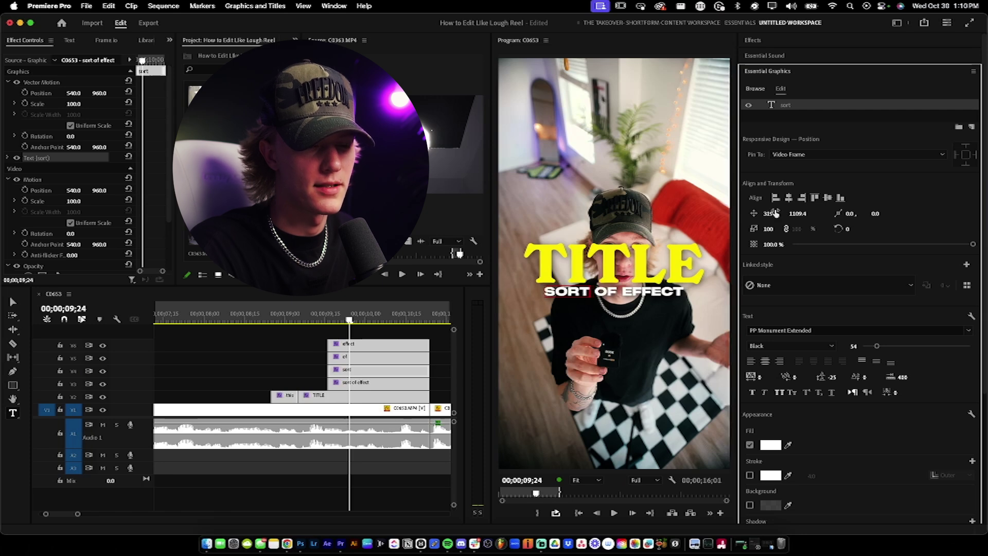
pyautogui.click(446, 361)
pyautogui.click(334, 384)
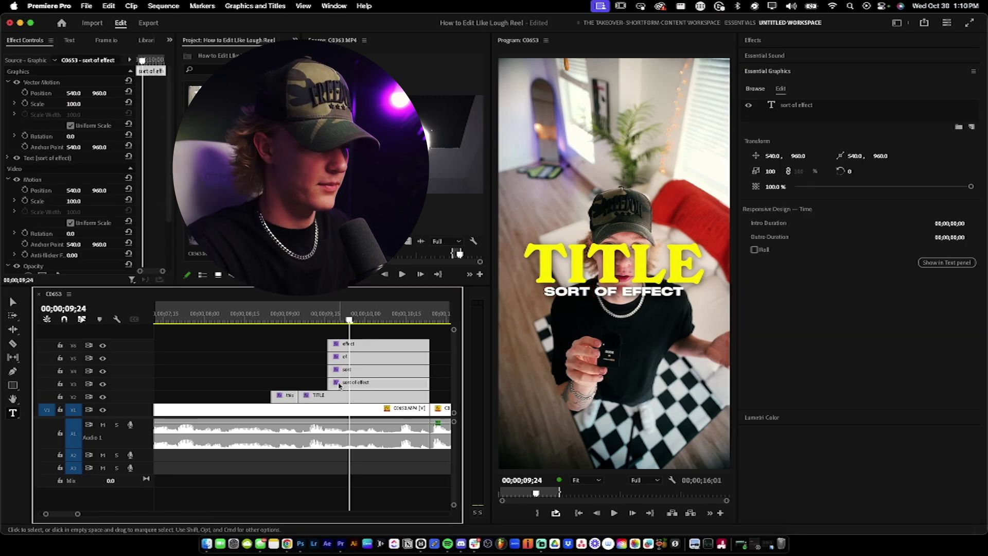
# Step: Delete the original V3 'sort of effect' clip and make the 'of' and 'effect' clips start later
pyautogui.press('Delete')
pyautogui.moveTo(332, 358); pyautogui.dragTo(392, 350)
pyautogui.press('Up')
pyautogui.press('Up')
pyautogui.press('space')
pyautogui.press('c')
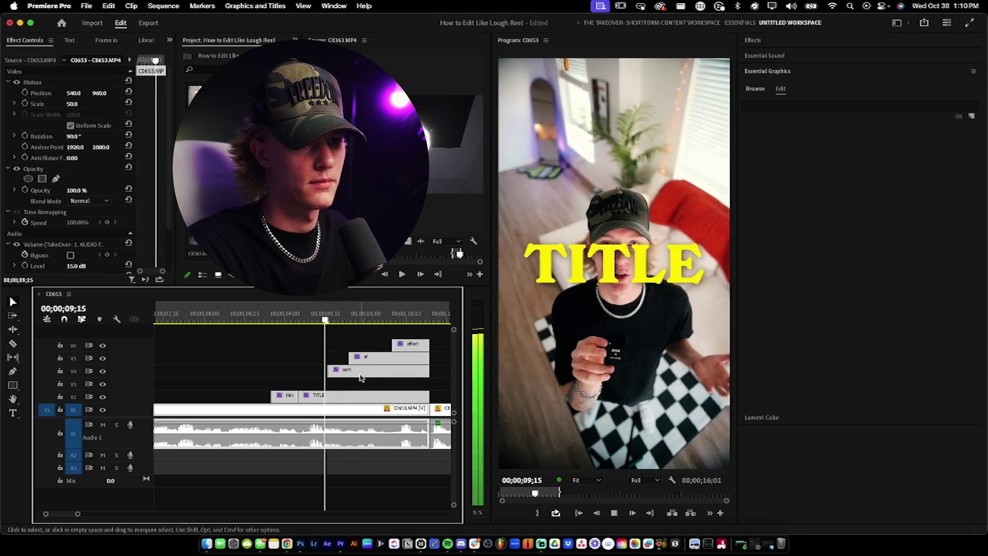
pyautogui.press('v')
# Step: Trim the 'sort' and 'of' clip starts later and replay to check the stagger
pyautogui.moveTo(328, 371); pyautogui.dragTo(338, 371)
pyautogui.press('Up')
pyautogui.press('Up')
pyautogui.press('space')
pyautogui.press('space')
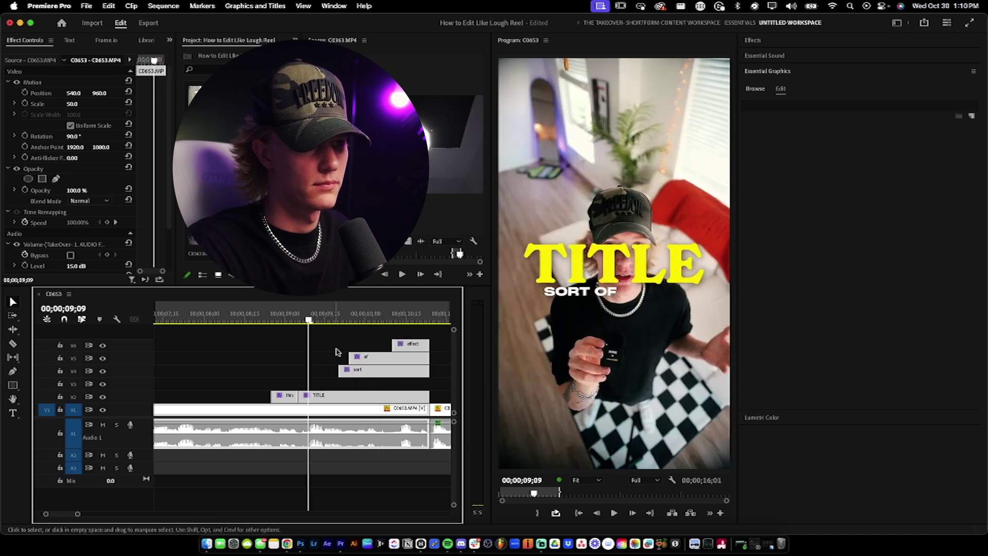
pyautogui.moveTo(349, 357); pyautogui.dragTo(358, 357)
pyautogui.click(386, 380)
# Step: Replay the titles from 09;10, zoom out, and select the sort, of and effect clips
pyautogui.press('space')
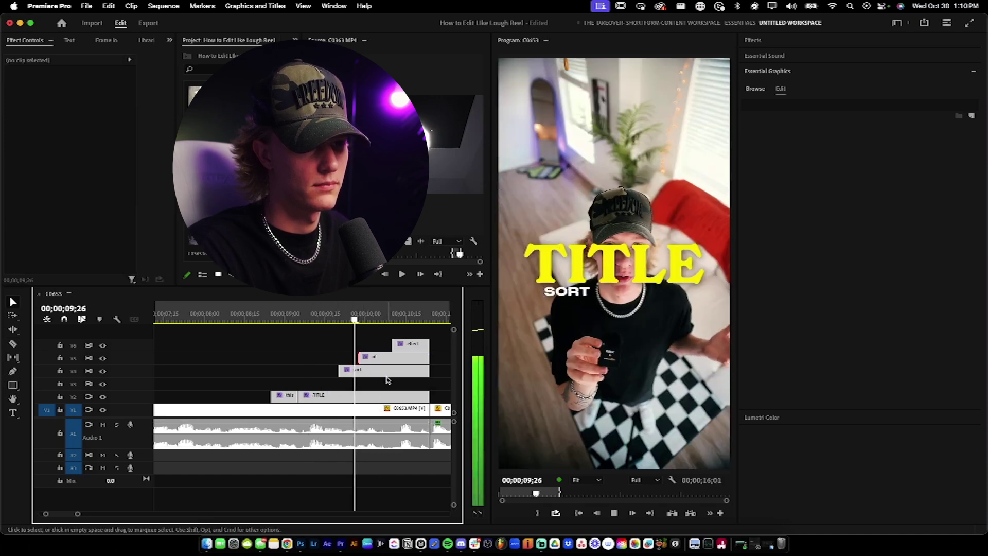
pyautogui.click(386, 408)
pyautogui.click(312, 315)
pyautogui.press('space')
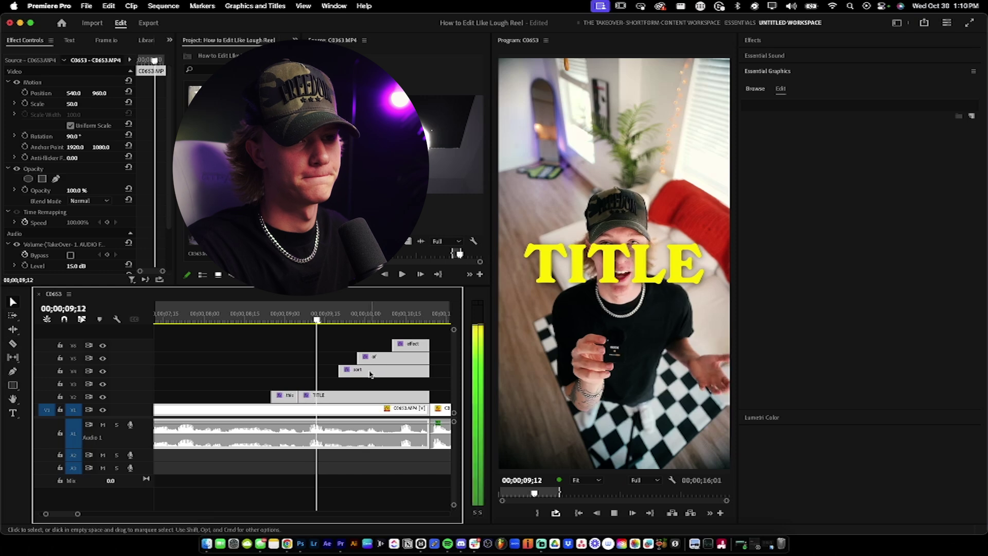
pyautogui.press('-')
pyautogui.press('space')
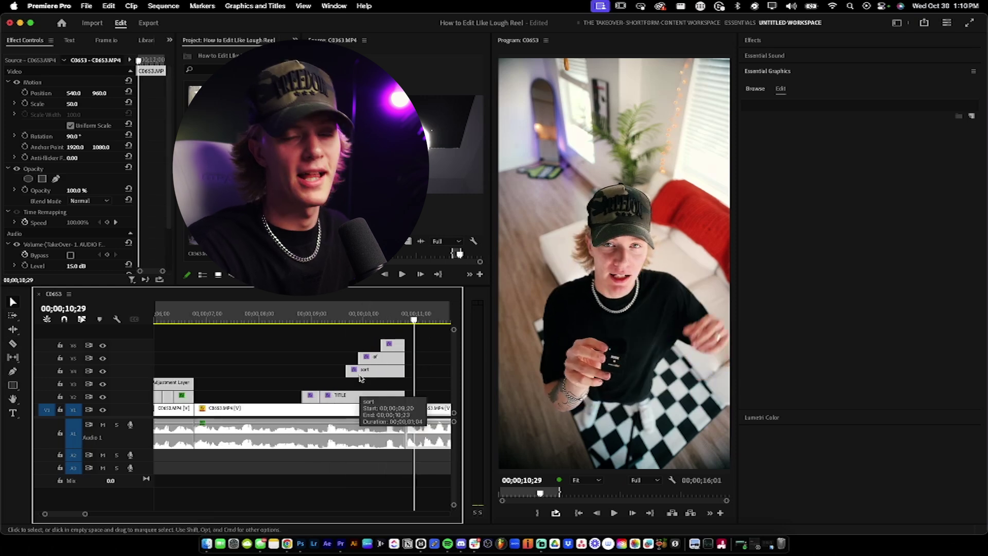
pyautogui.press('-')
pyautogui.press('-')
pyautogui.moveTo(346, 337); pyautogui.dragTo(394, 375)
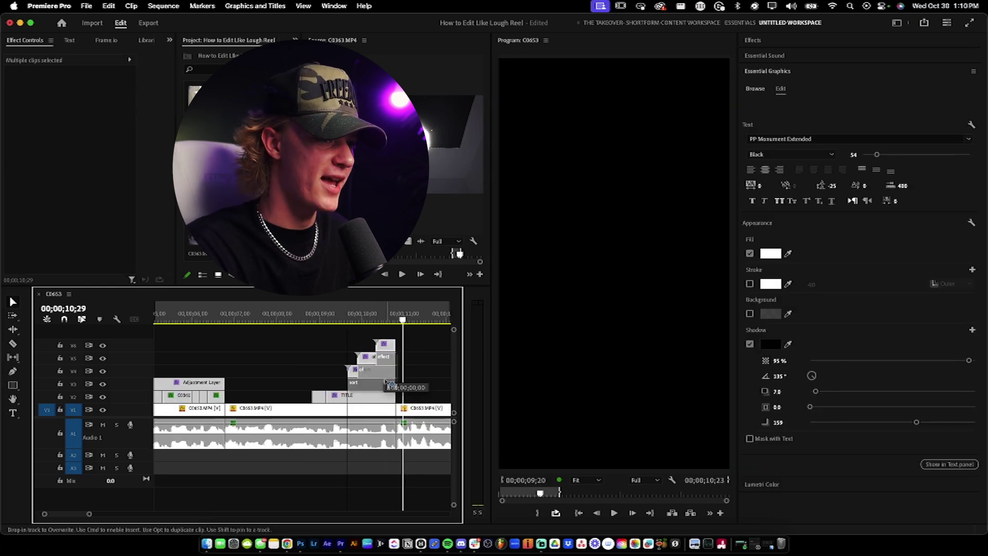
# Step: Move the Adjustment Layer onto a new V7 track and extend it back to about 6;10
pyautogui.press('-')
pyautogui.click(246, 380)
pyautogui.press('-')
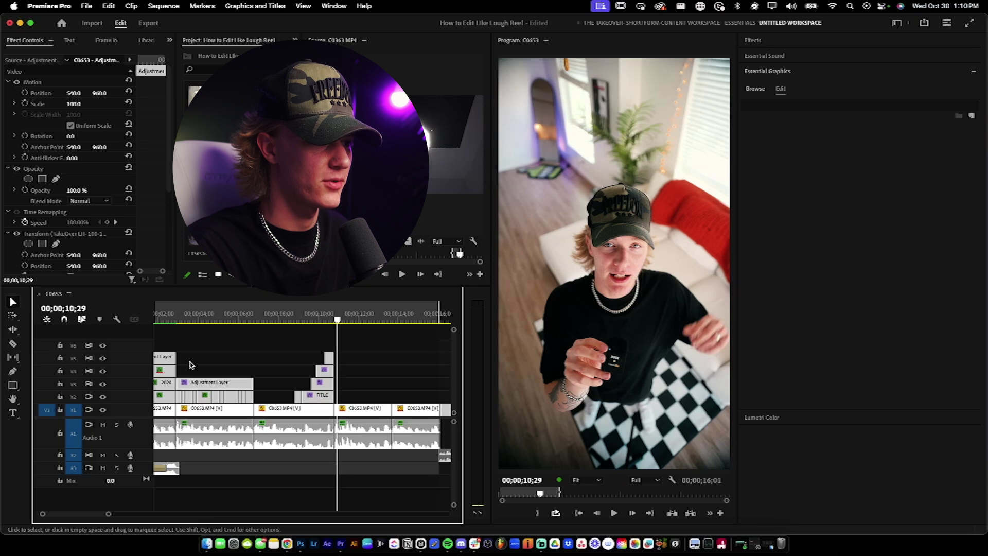
pyautogui.moveTo(168, 360); pyautogui.dragTo(343, 339)
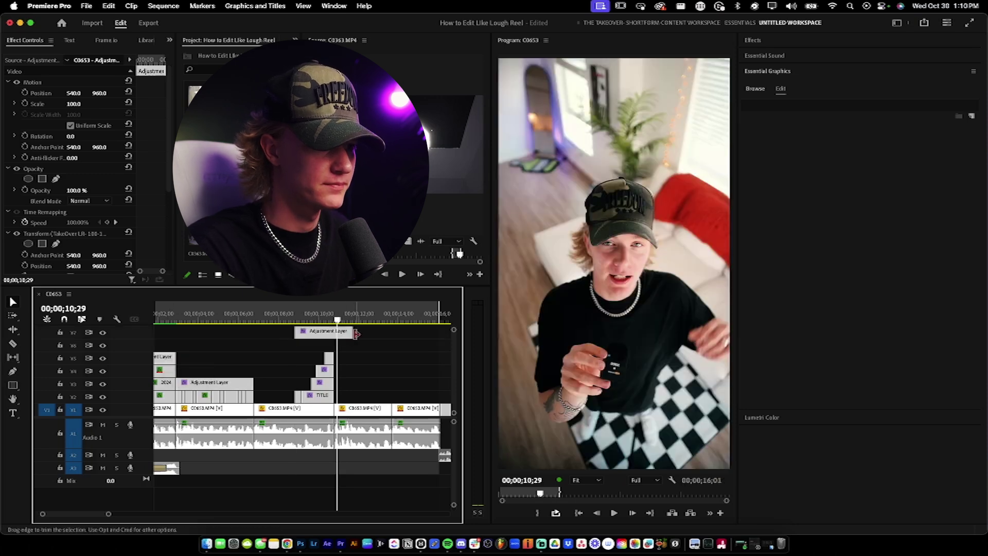
pyautogui.moveTo(295, 332); pyautogui.dragTo(254, 332)
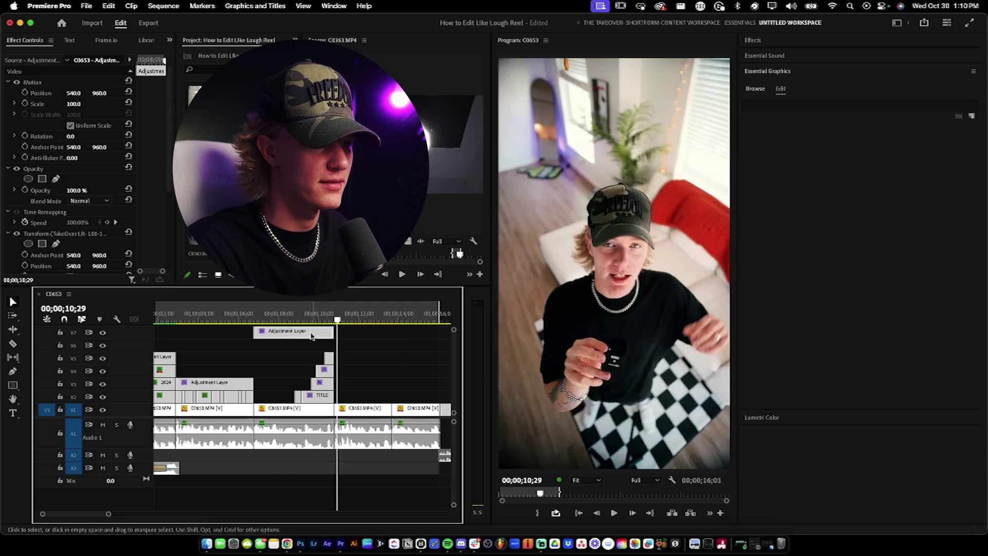
# Step: Toggle a keyframe on the layer's 110 Scale zoom and play the sequence
pyautogui.scroll(-5, 149, 213)
pyautogui.click(158, 174)
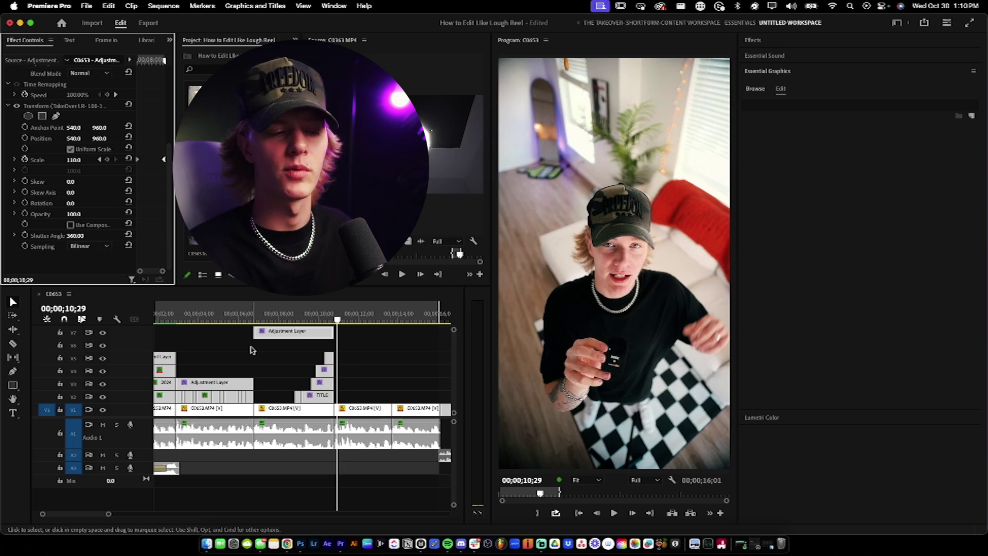
pyautogui.click(290, 375)
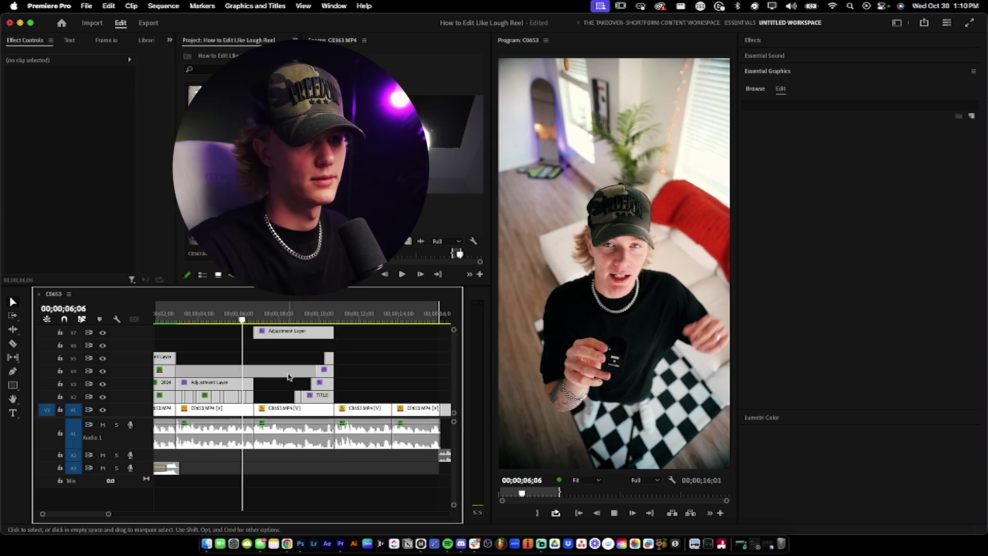
pyautogui.press('space')
# Step: Lift the TITLE, sort and of clips onto new higher tracks above the Adjustment Layer
pyautogui.hscroll(1, 292, 402)
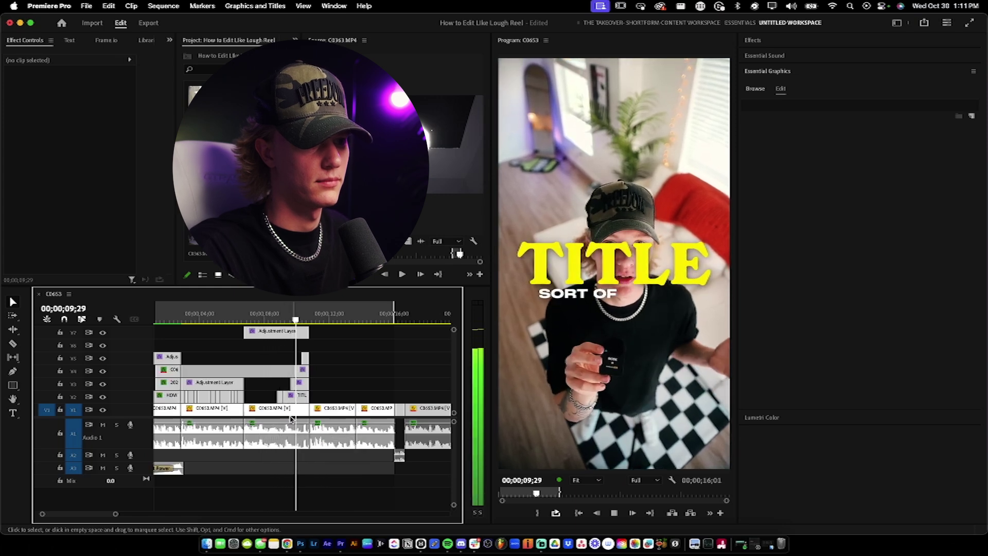
pyautogui.press('space')
pyautogui.click(286, 415)
pyautogui.moveTo(277, 333); pyautogui.dragTo(278, 343)
pyautogui.press('=')
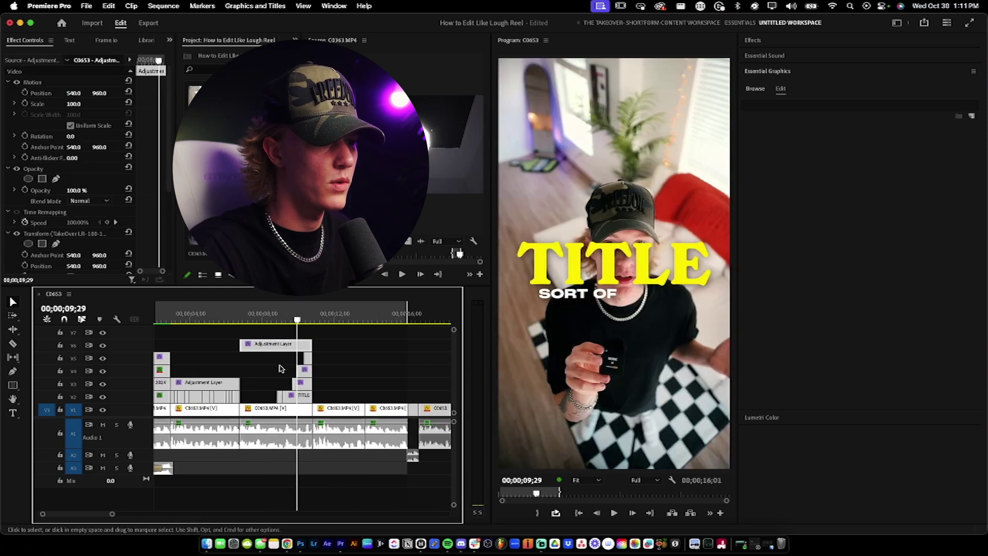
pyautogui.moveTo(274, 400); pyautogui.dragTo(282, 341)
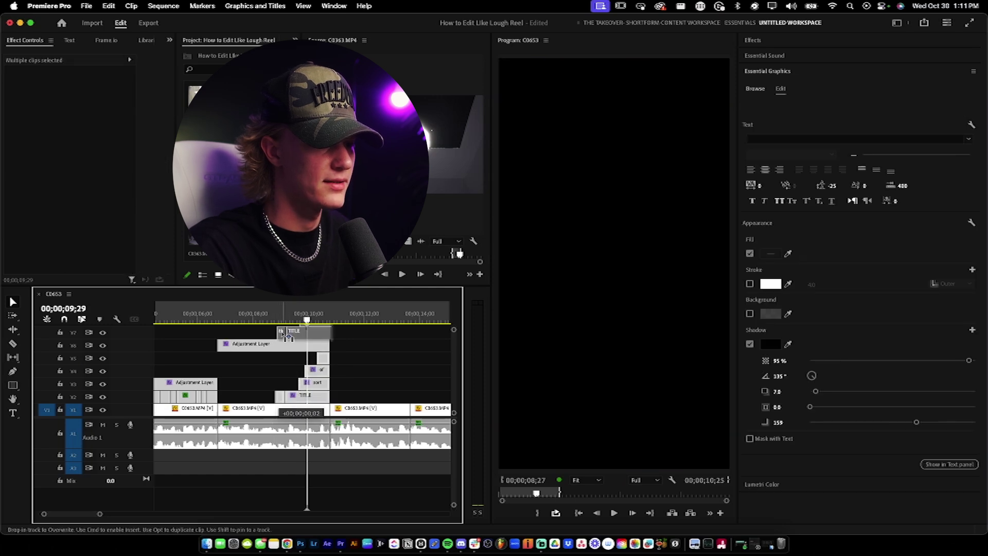
pyautogui.moveTo(282, 337); pyautogui.dragTo(282, 338)
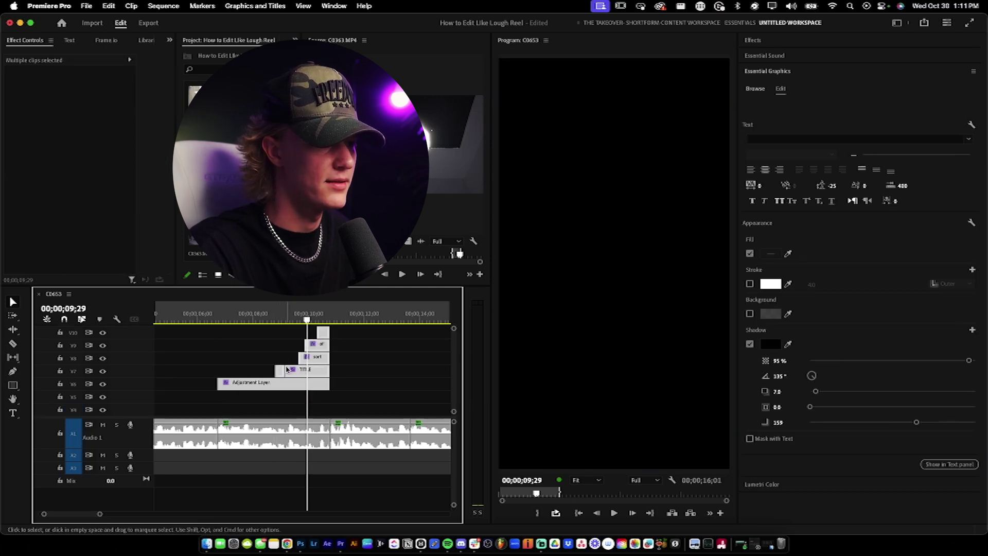
# Step: Shift the Adjustment Layer and titles down so the layer sits on V2, then play from 06;17
pyautogui.scroll(-2, 273, 366)
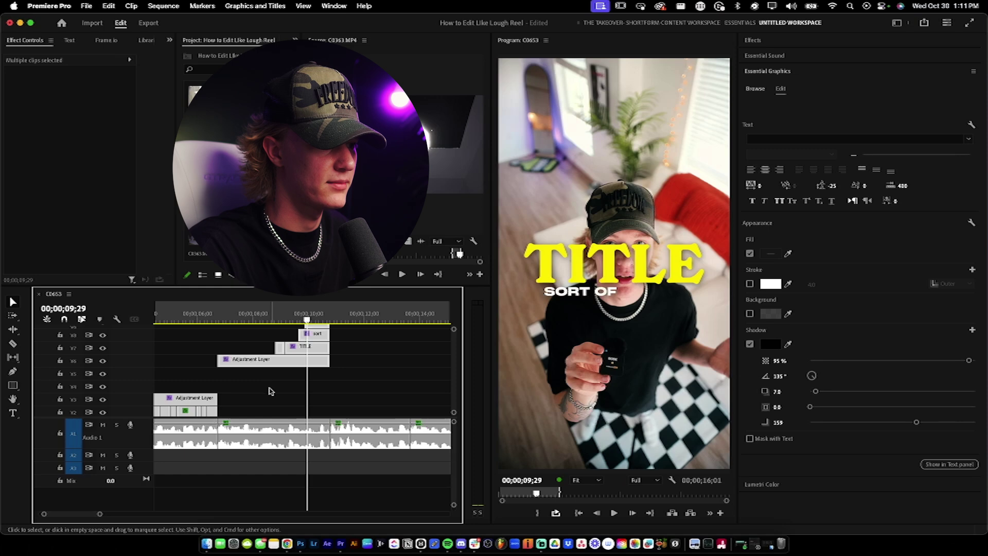
pyautogui.moveTo(267, 359); pyautogui.dragTo(271, 409)
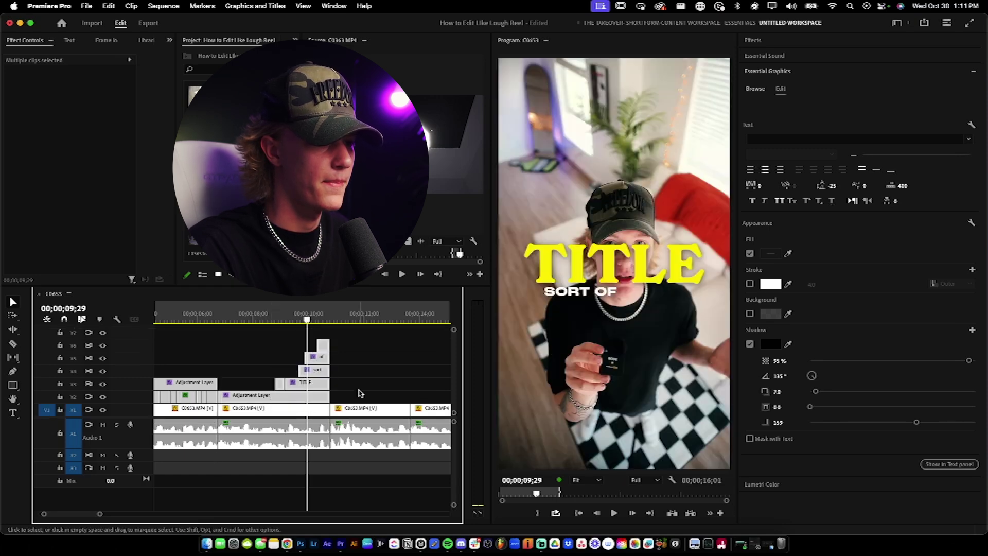
pyautogui.click(271, 410)
pyautogui.click(212, 312)
pyautogui.press('space')
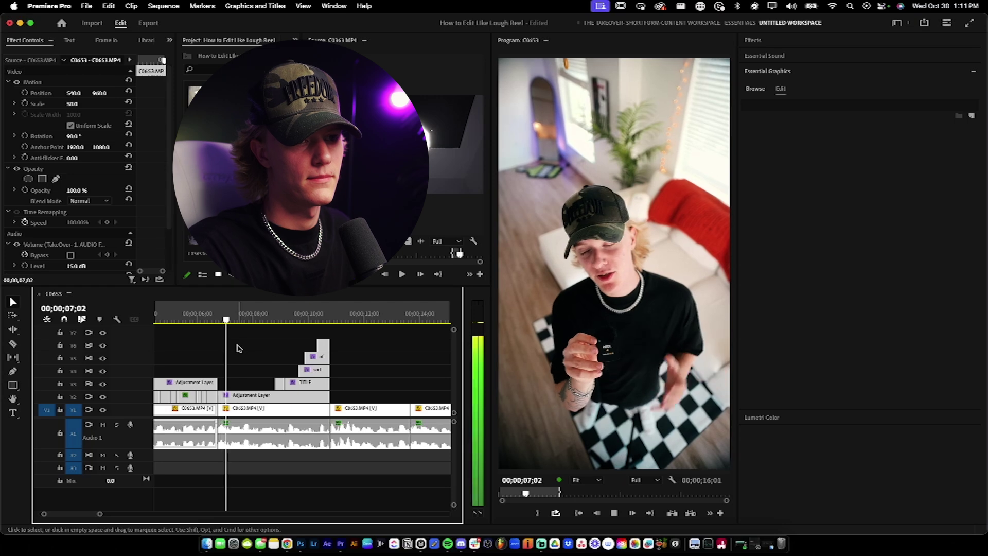
pyautogui.press('space')
pyautogui.click(72, 103)
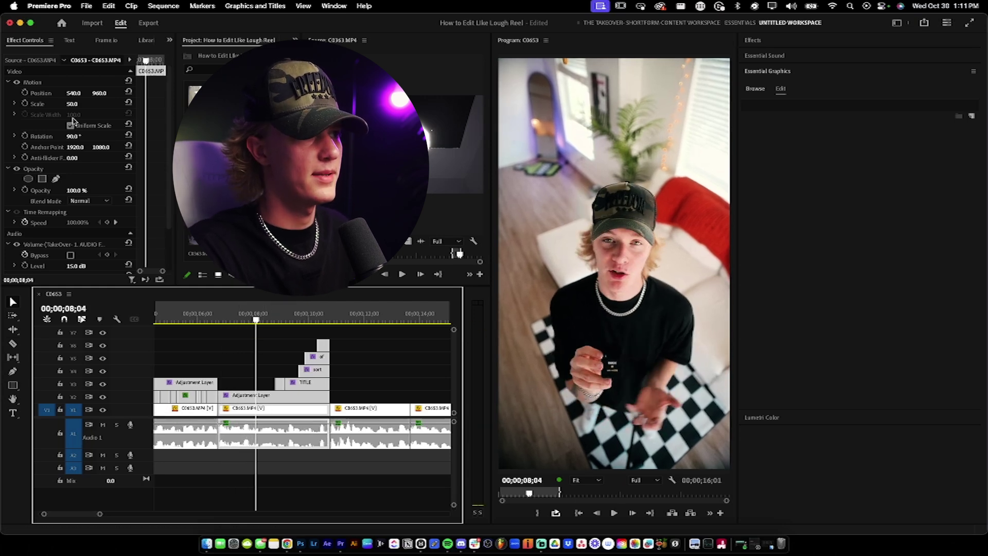
pyautogui.write('60')
pyautogui.press('Return')
pyautogui.moveTo(73, 104); pyautogui.dragTo(82, 107)
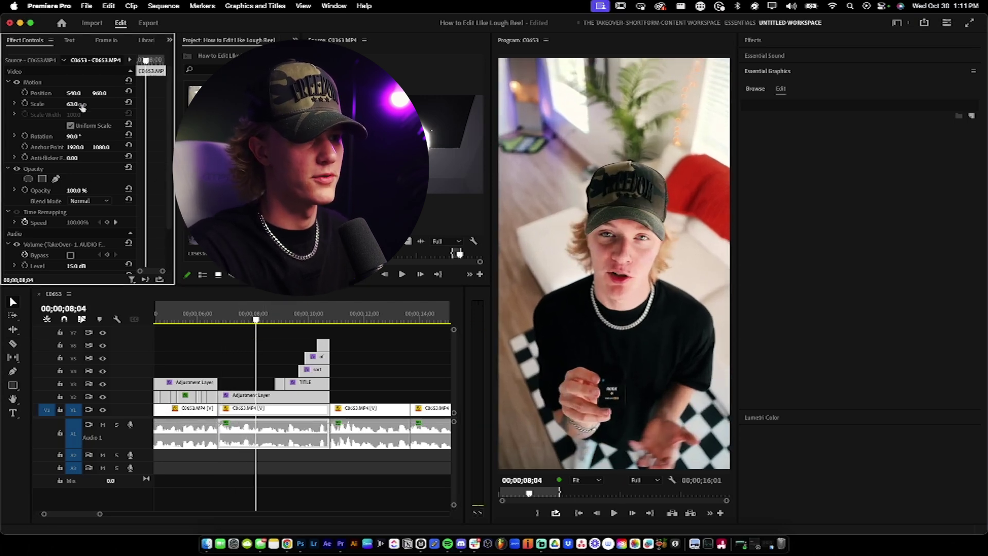
pyautogui.click(205, 319)
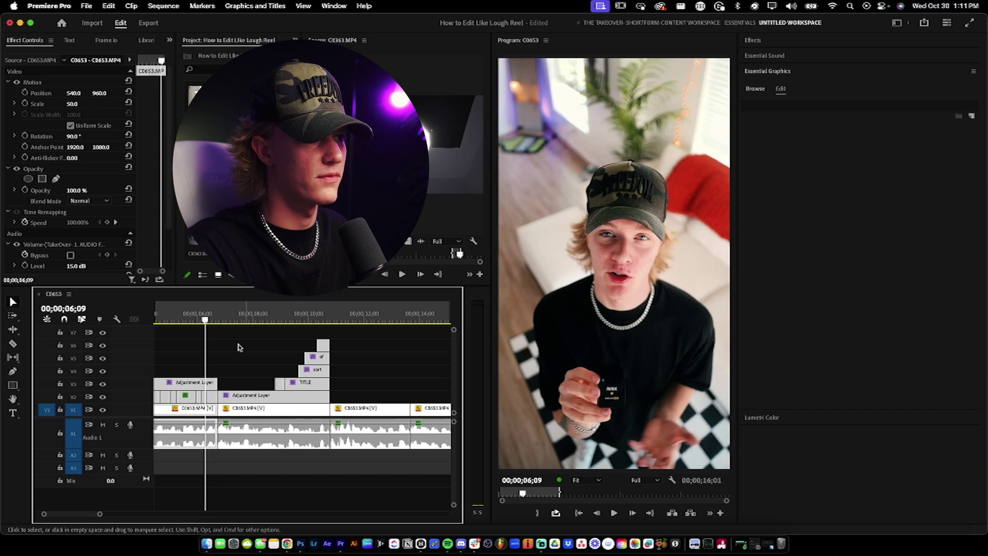
pyautogui.click(231, 351)
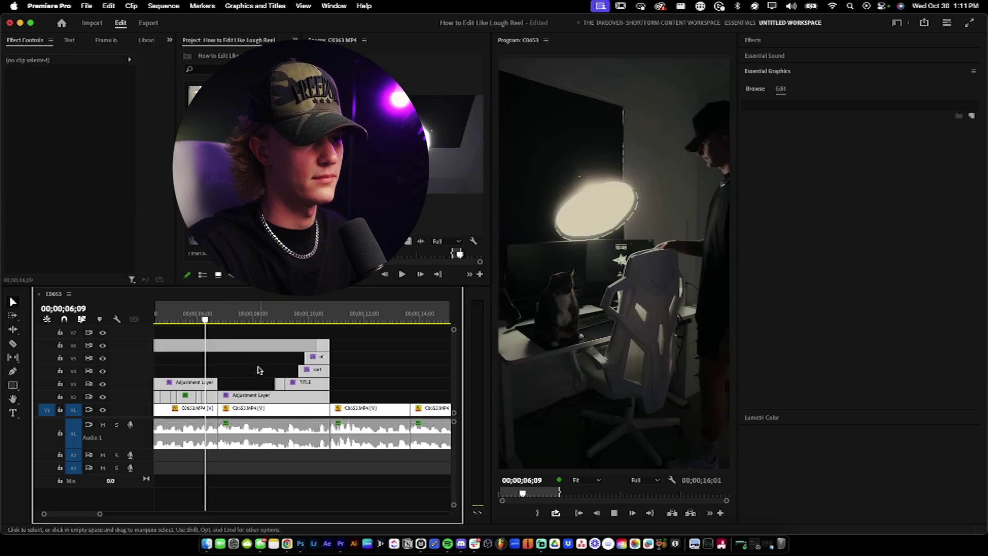
pyautogui.click(259, 370)
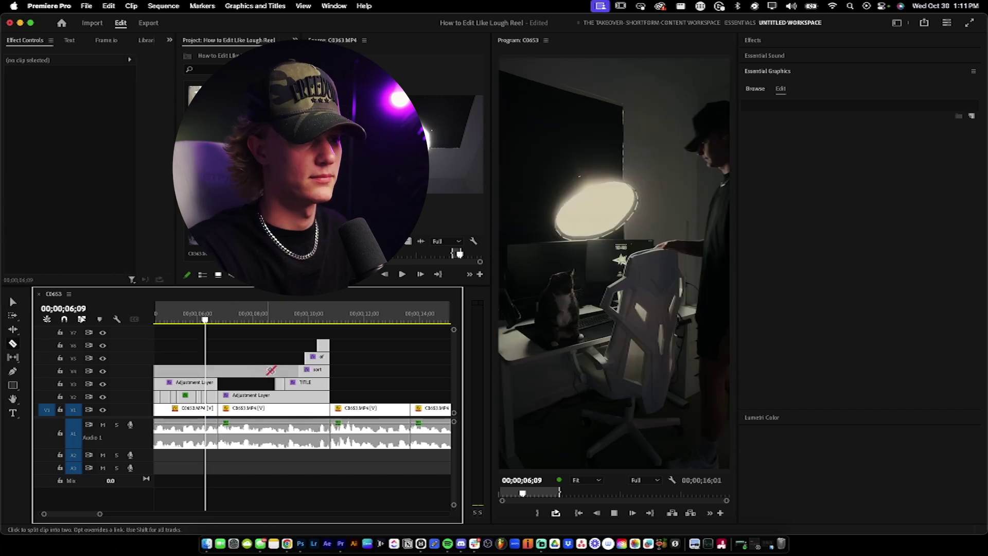
pyautogui.click(274, 363)
pyautogui.press('space')
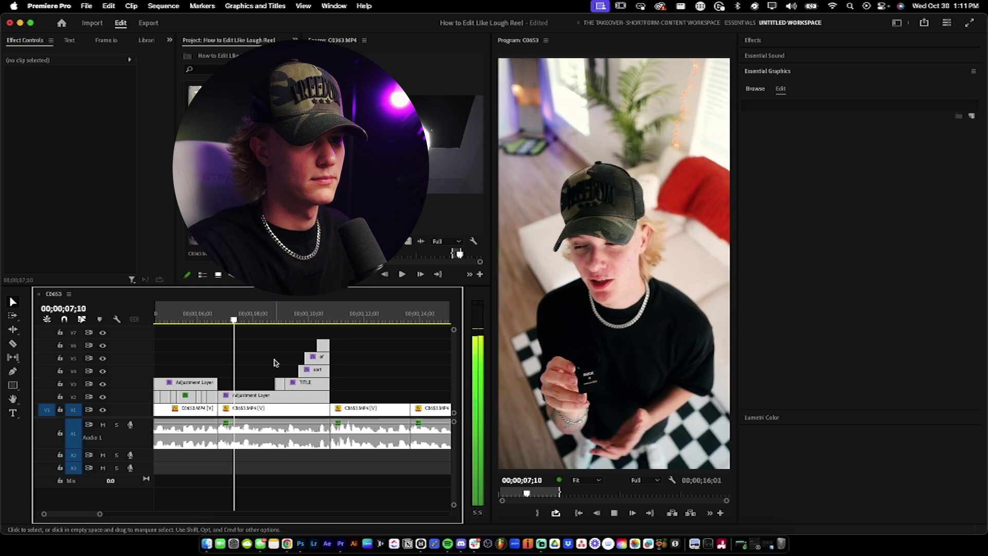
pyautogui.scroll(-1, 276, 364)
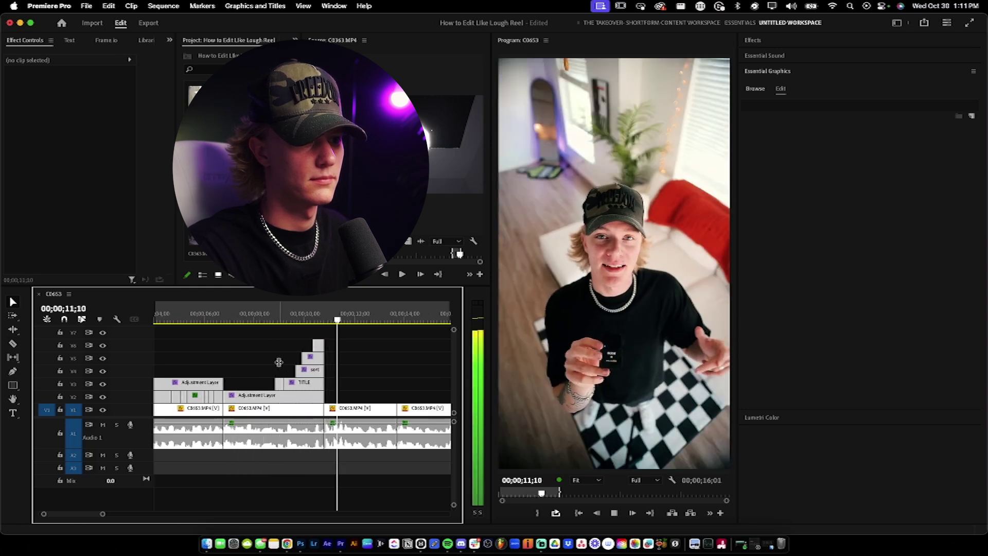
pyautogui.scroll(-1, 345, 377)
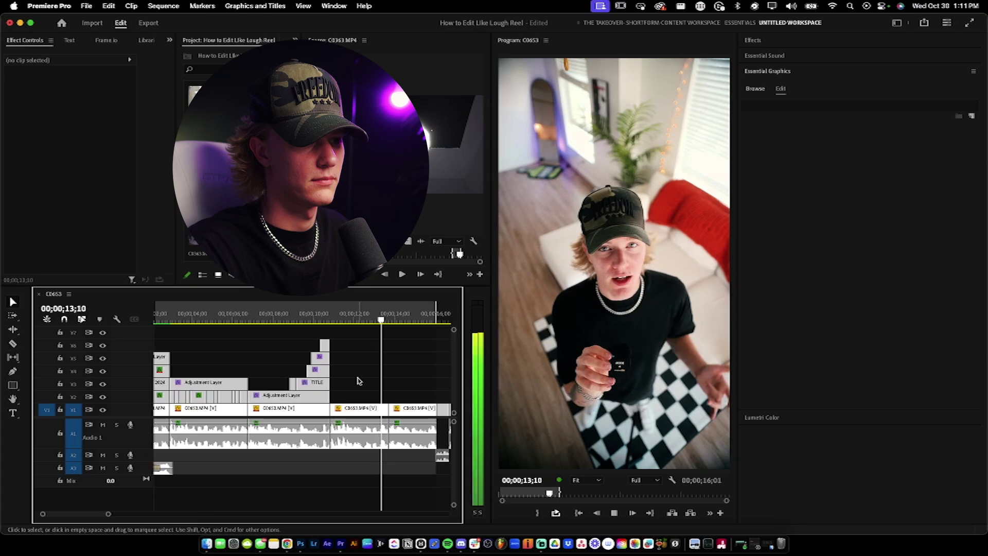
pyautogui.press('space')
pyautogui.scroll(-1, 330, 361)
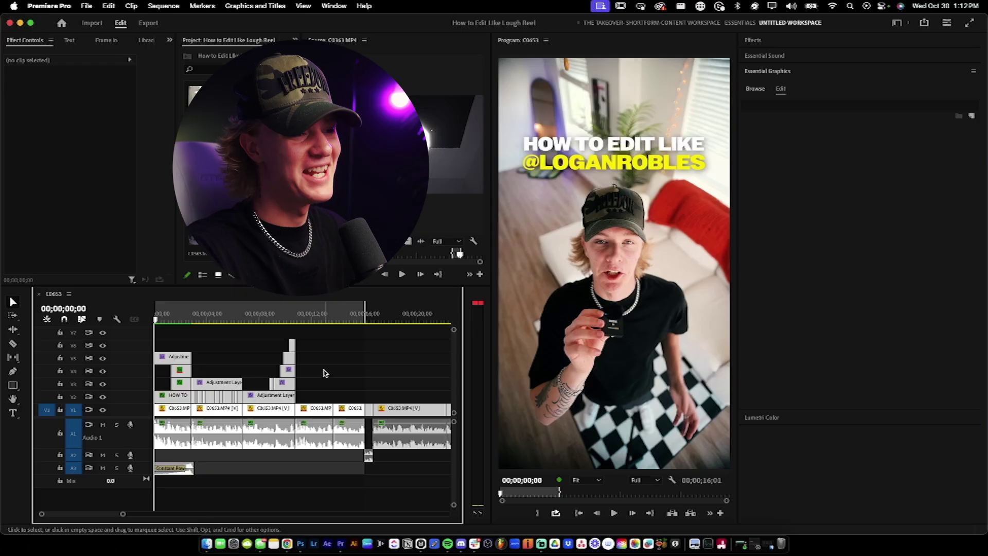
pyautogui.click(170, 40)
# Step: Widen the Text panel's Transcript view and choose Generate static transcript
pyautogui.click(190, 68)
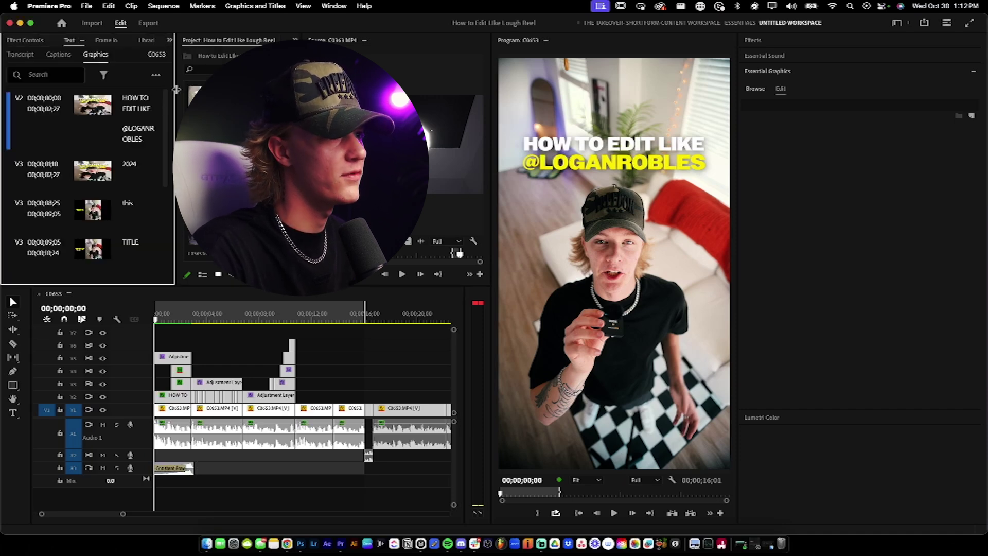
pyautogui.moveTo(176, 93); pyautogui.dragTo(255, 93)
pyautogui.click(20, 54)
pyautogui.click(235, 76)
pyautogui.click(230, 144)
# Step: Transcribe the whole sequence rather than only the in-to-out range
pyautogui.click(399, 298)
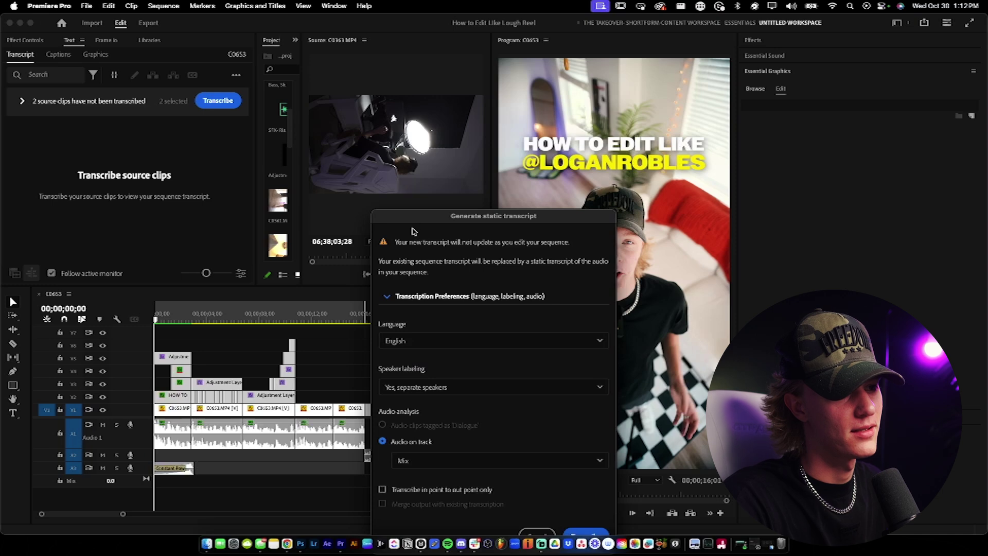
pyautogui.click(552, 446)
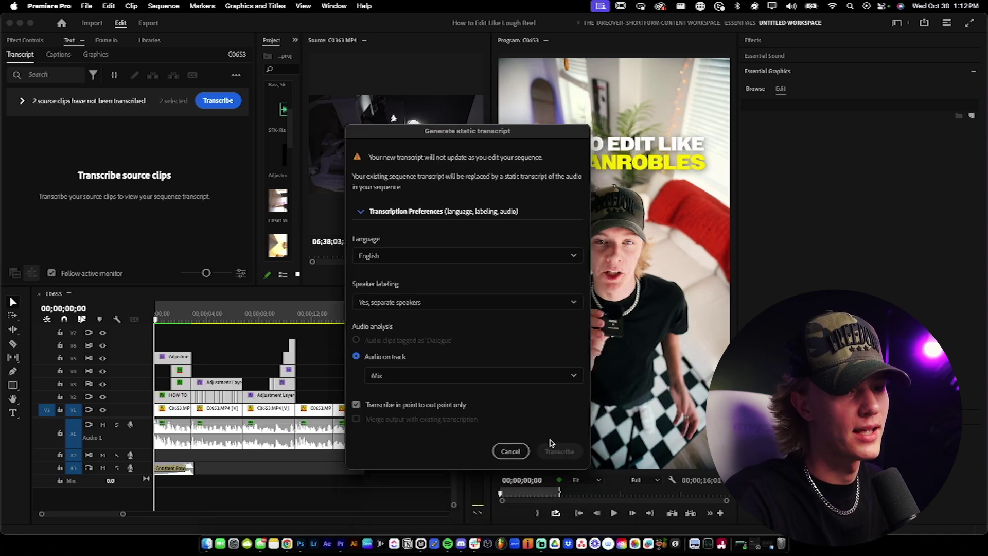
pyautogui.click(359, 403)
pyautogui.click(566, 451)
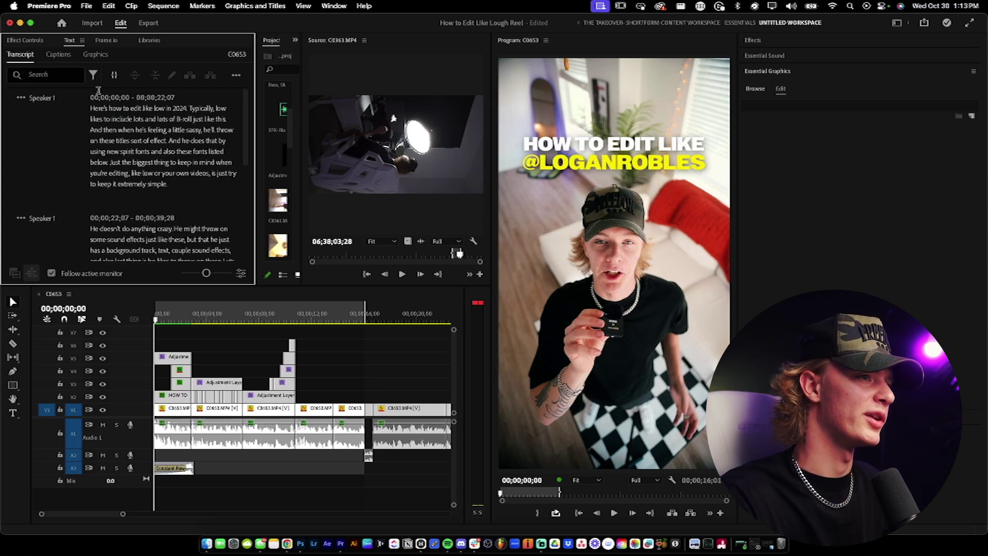
# Step: Create captions from the transcript with a lowered maximum caption length in characters
pyautogui.click(57, 55)
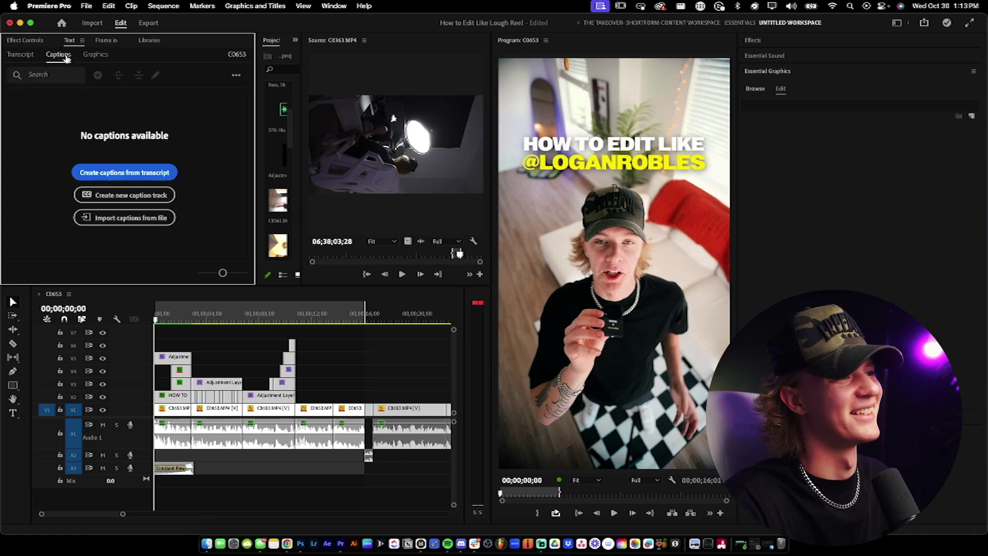
pyautogui.click(106, 174)
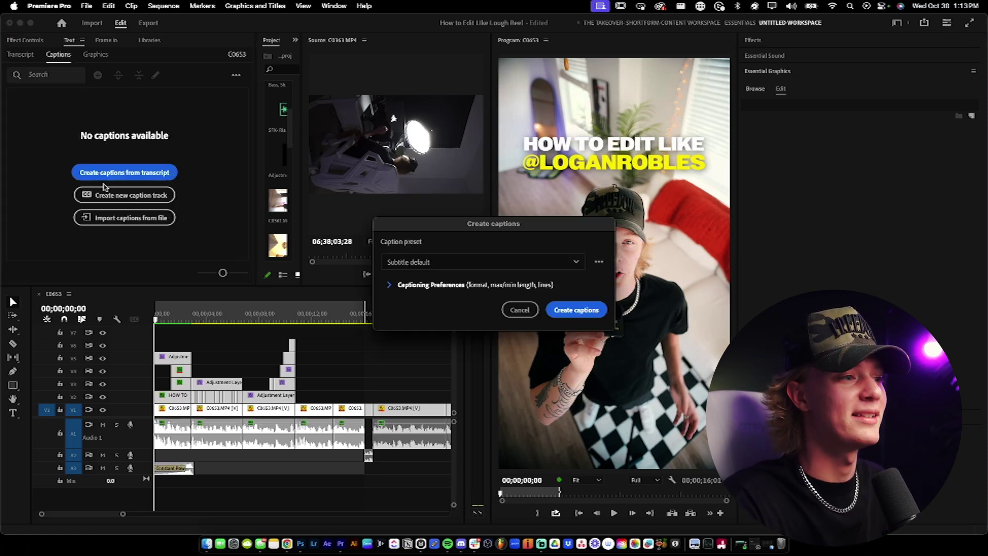
pyautogui.click(391, 283)
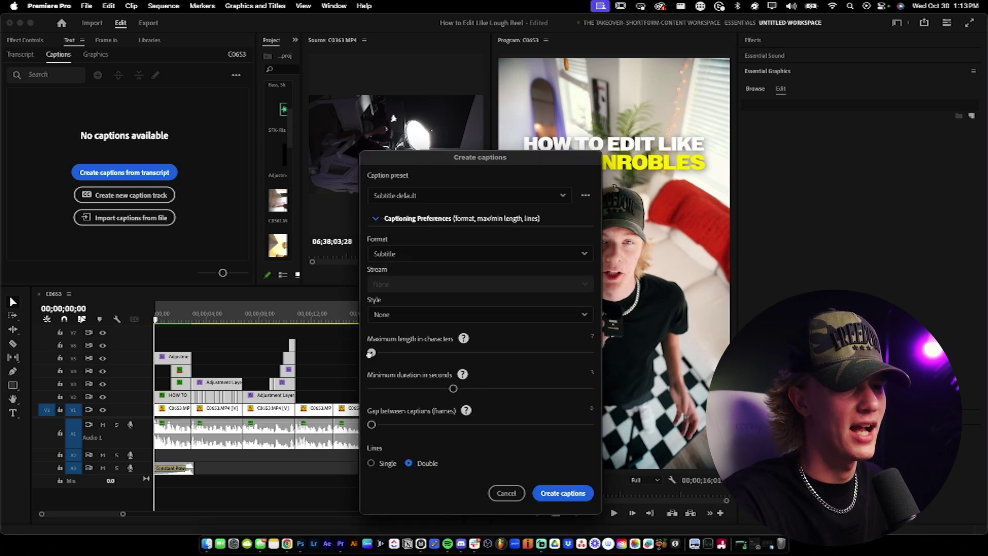
pyautogui.moveTo(373, 353); pyautogui.dragTo(357, 357)
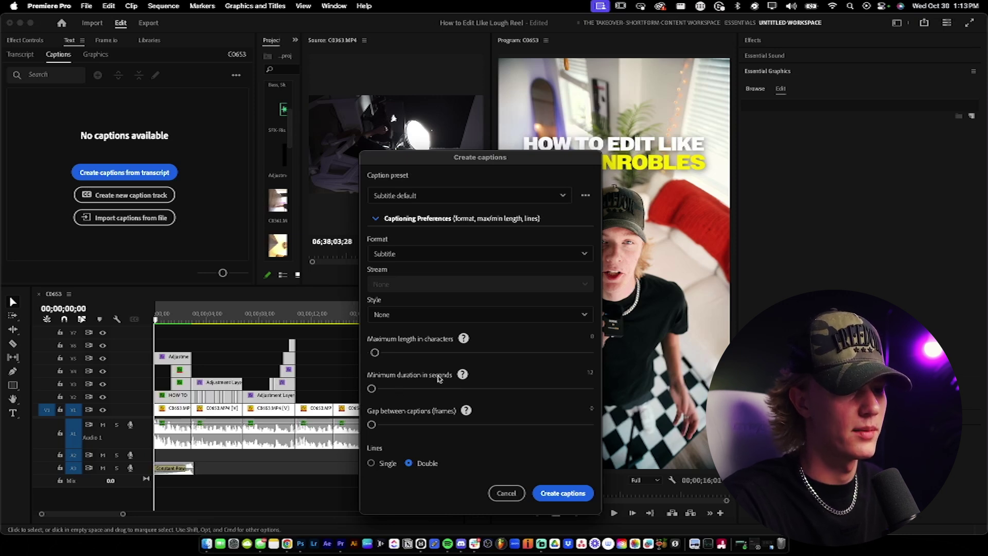
pyautogui.click(562, 494)
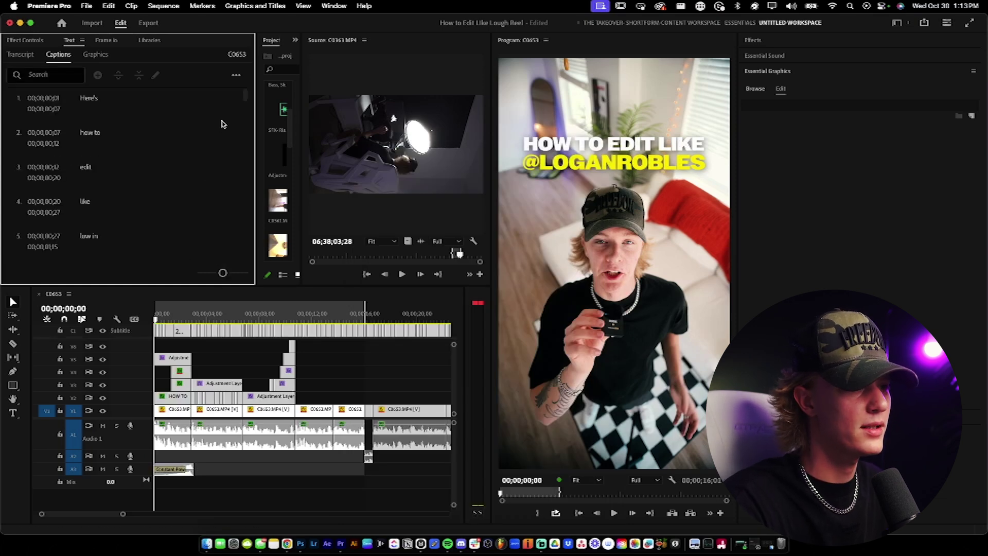
pyautogui.scroll(-4, 380, 338)
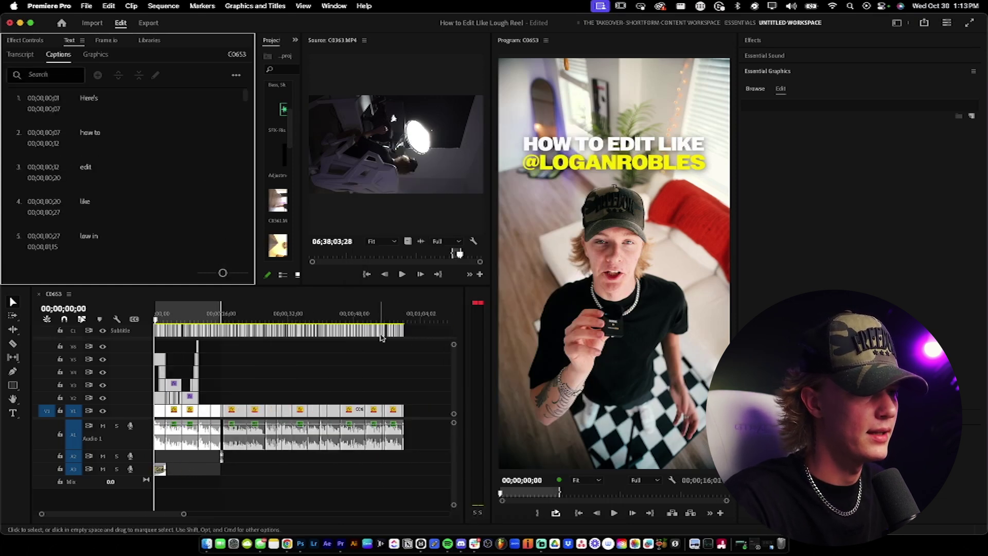
# Step: Apply the bold uppercase PP Monument Extended Black style to all captions and centre them
pyautogui.moveTo(422, 334); pyautogui.dragTo(154, 331)
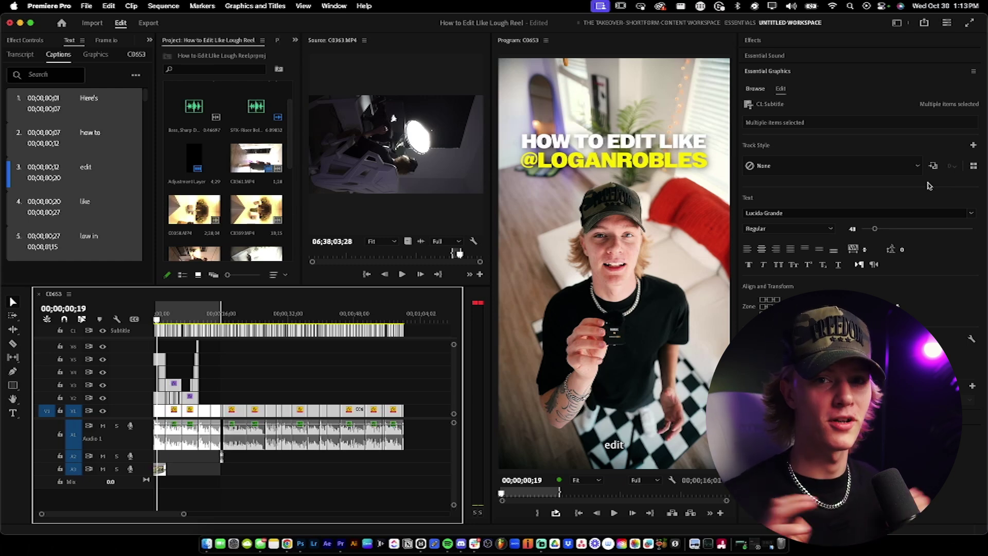
pyautogui.click(973, 166)
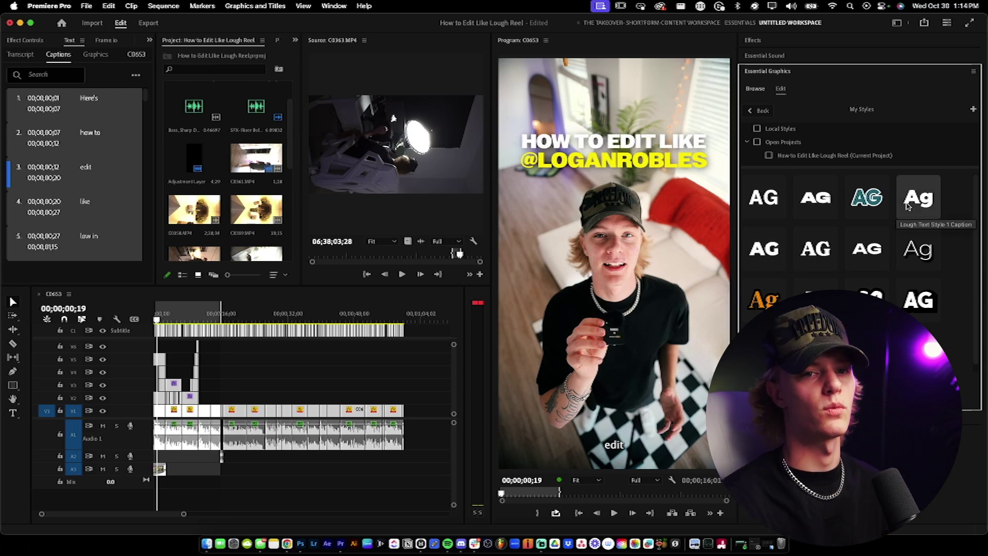
pyautogui.click(782, 250)
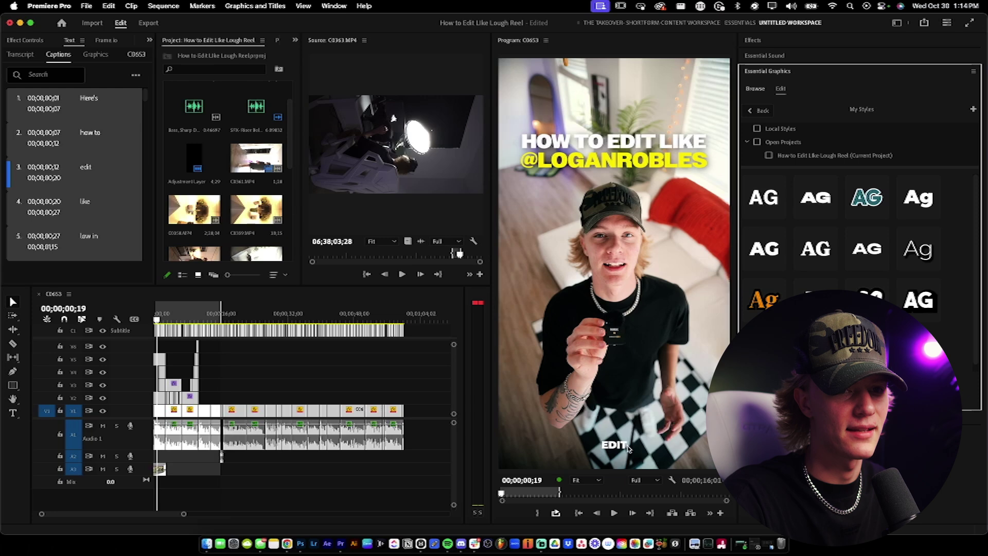
pyautogui.click(817, 254)
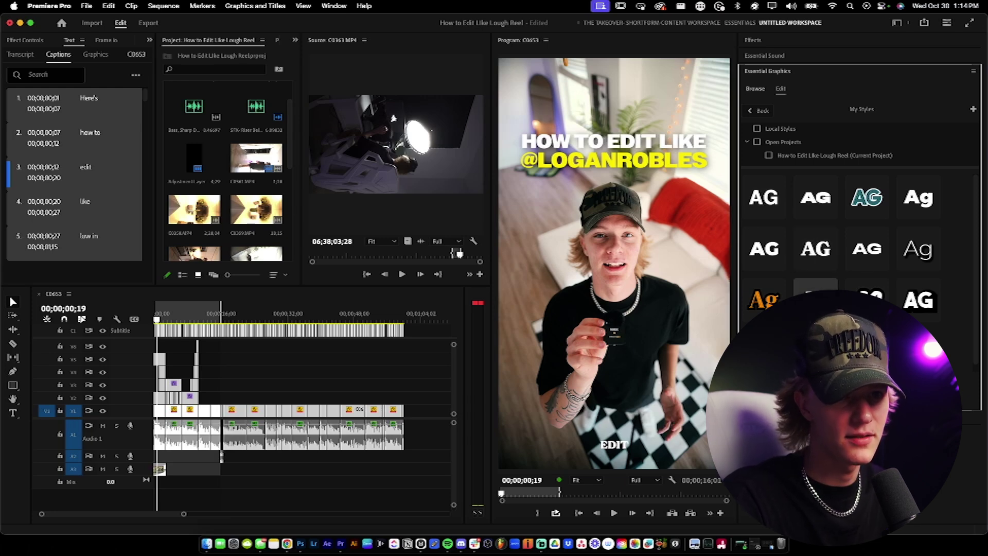
pyautogui.click(871, 253)
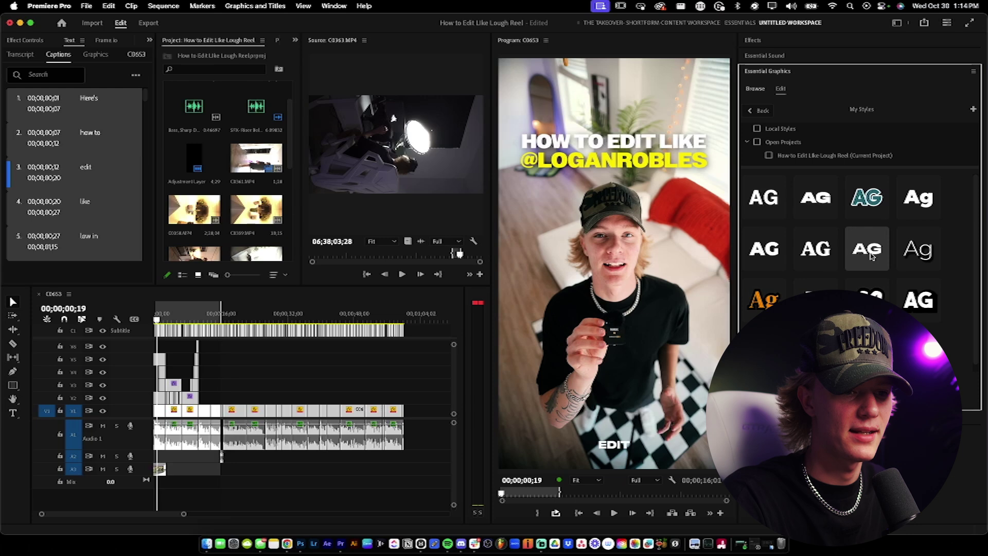
pyautogui.click(916, 206)
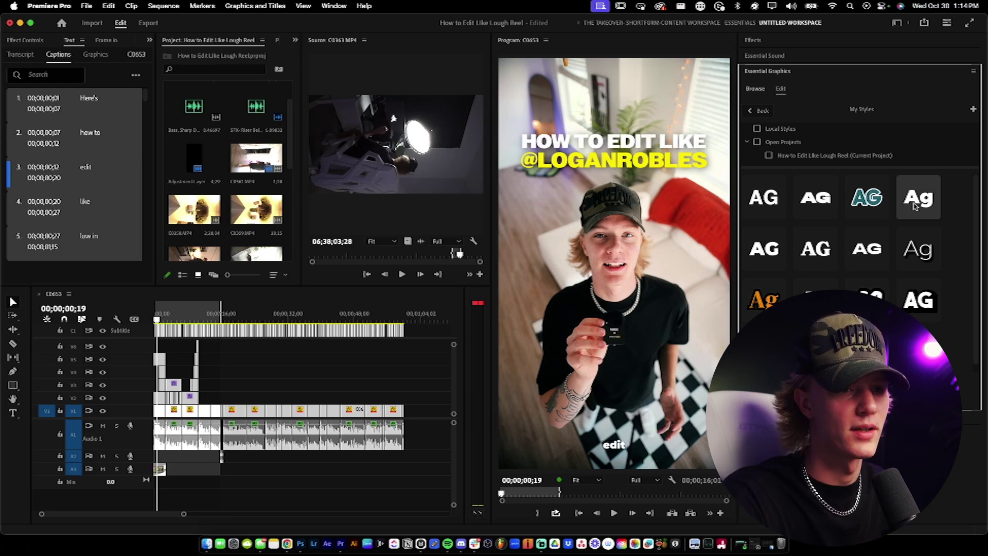
pyautogui.click(868, 251)
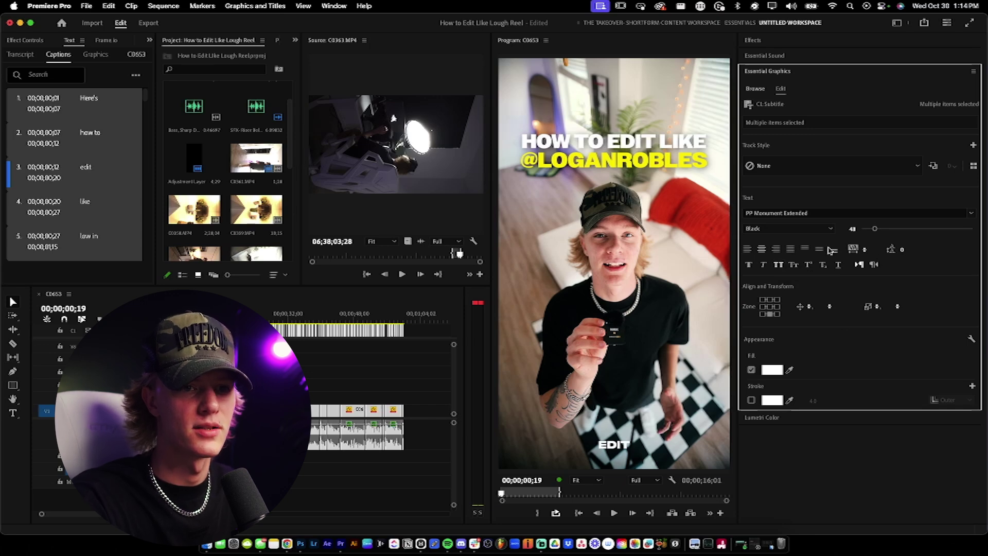
pyautogui.click(770, 307)
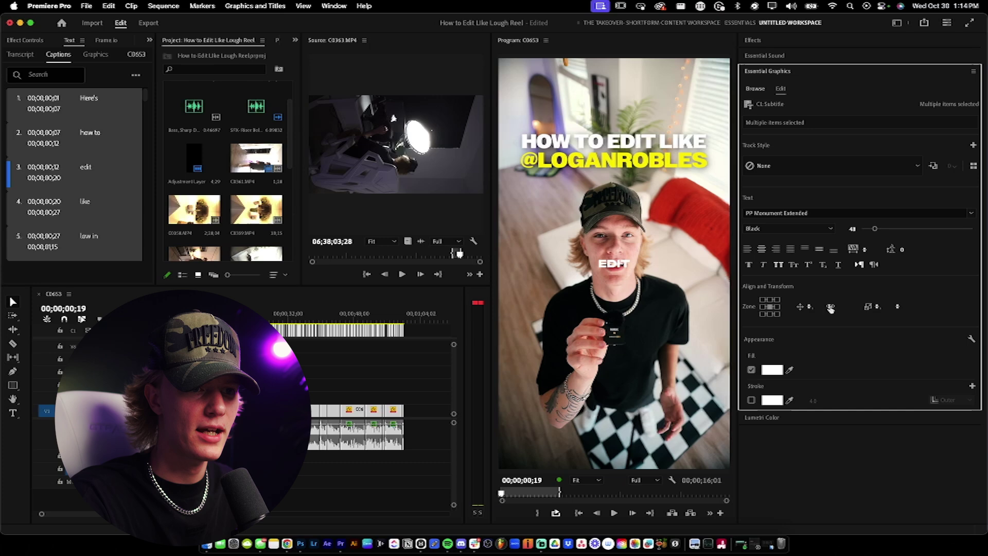
# Step: Move the captions lower in the frame and enable a drop shadow on them
pyautogui.moveTo(918, 308); pyautogui.dragTo(810, 306)
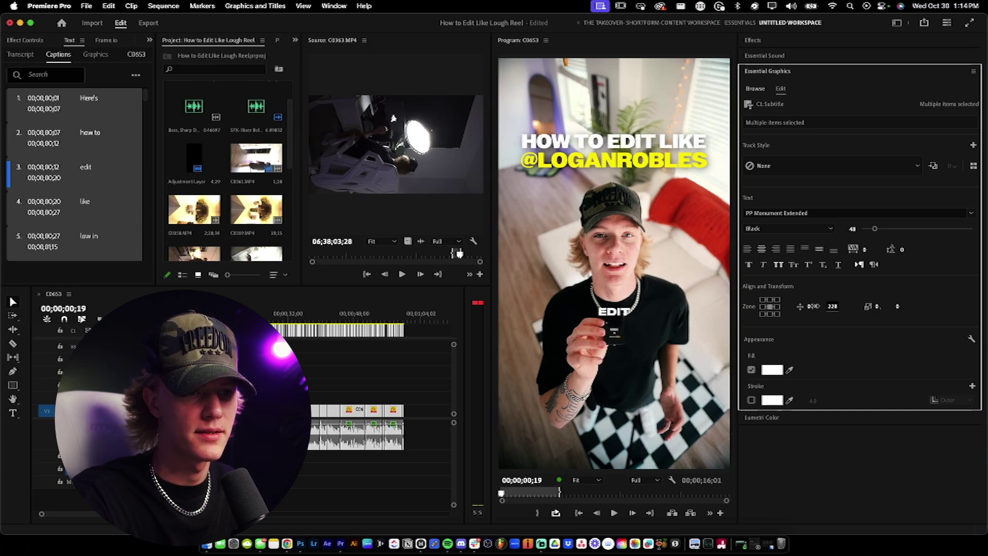
pyautogui.scroll(-4, 845, 363)
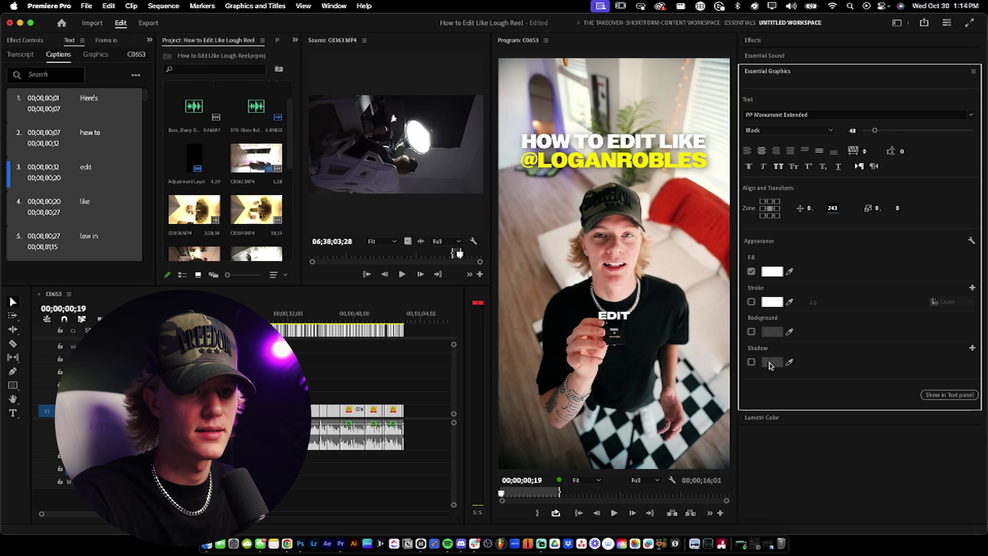
pyautogui.click(752, 362)
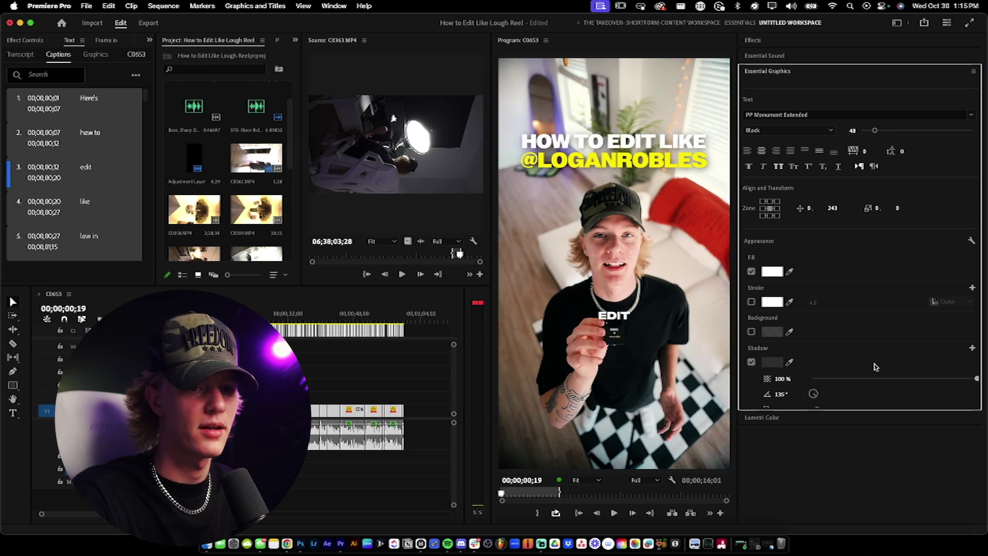
# Step: Set the caption drop shadow colour to black, then deselect the caption
pyautogui.click(621, 318)
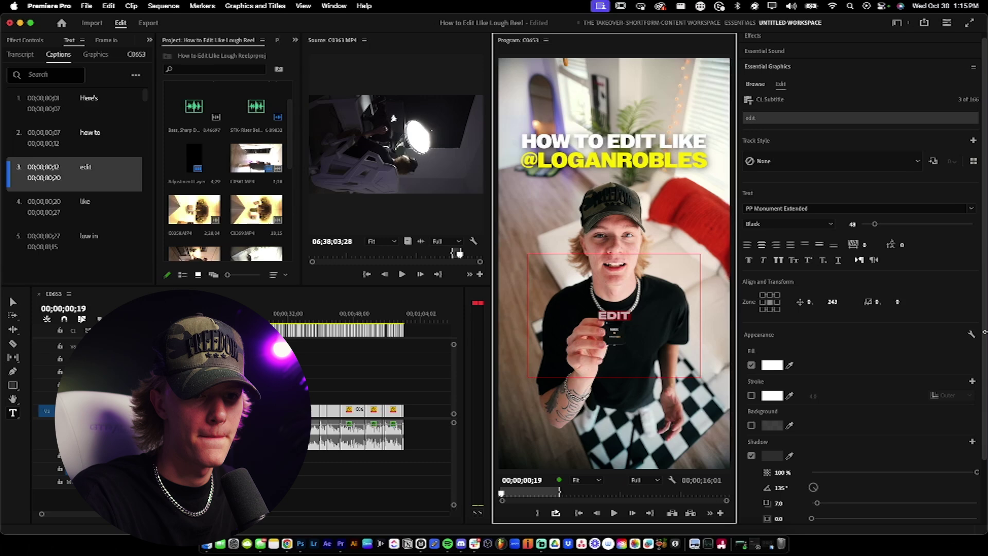
pyautogui.scroll(-3, 968, 335)
pyautogui.click(772, 382)
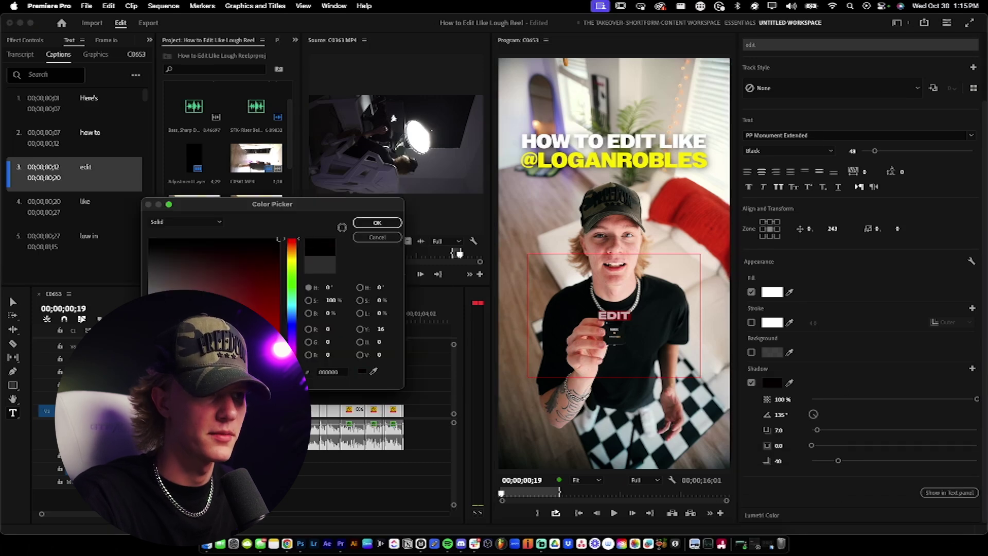
pyautogui.click(377, 223)
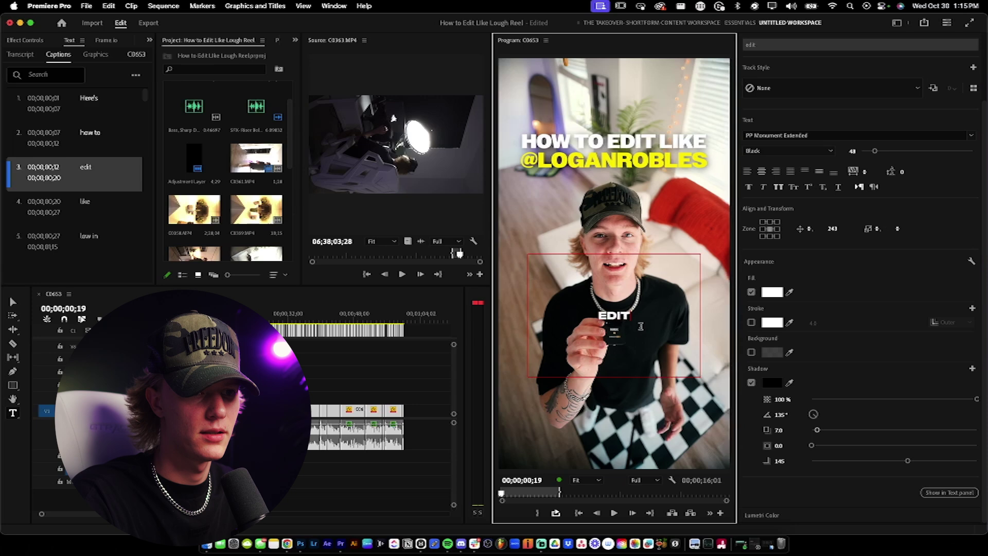
pyautogui.press('v')
pyautogui.click(311, 344)
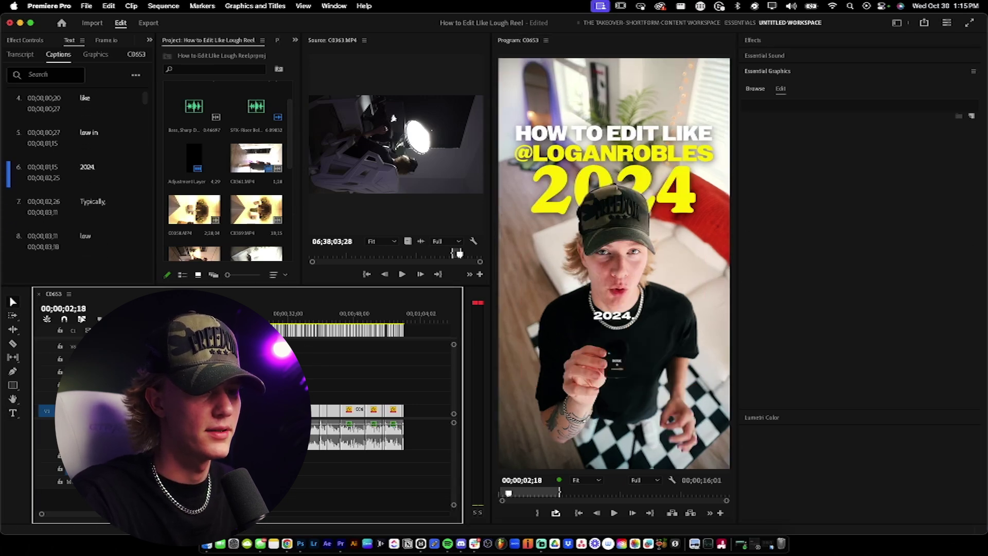
# Step: Delete the captions under the opening title and play back to review the rest
pyautogui.press('Home')
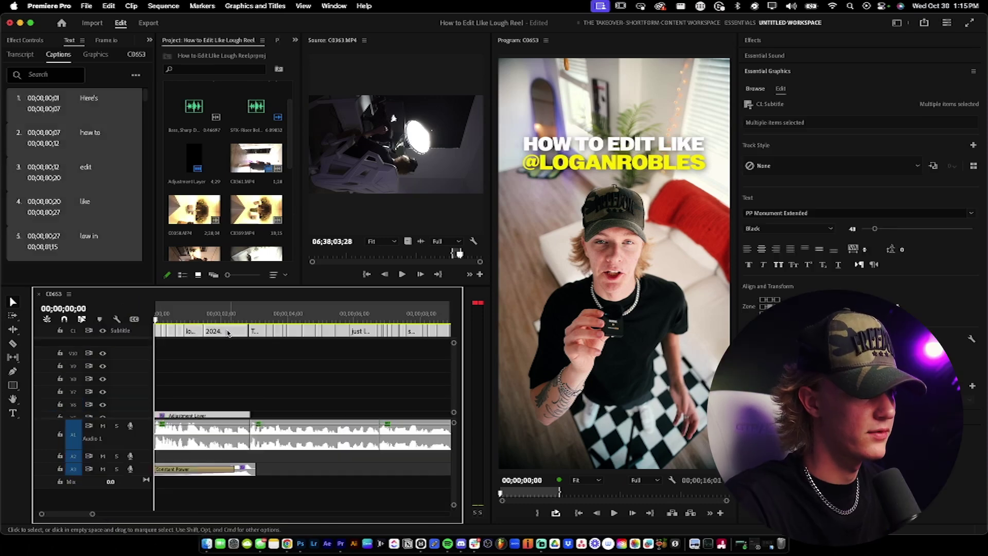
pyautogui.press('Delete')
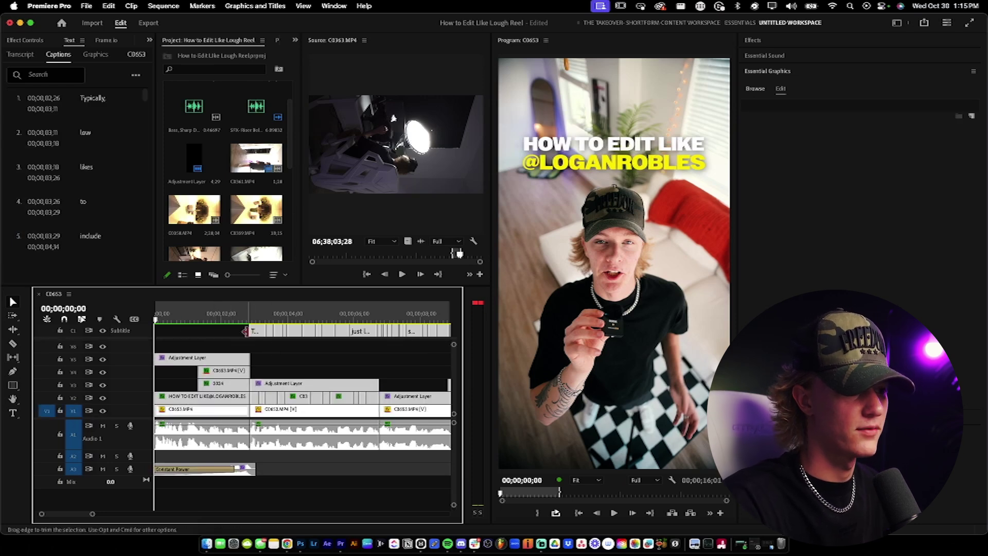
pyautogui.press('space')
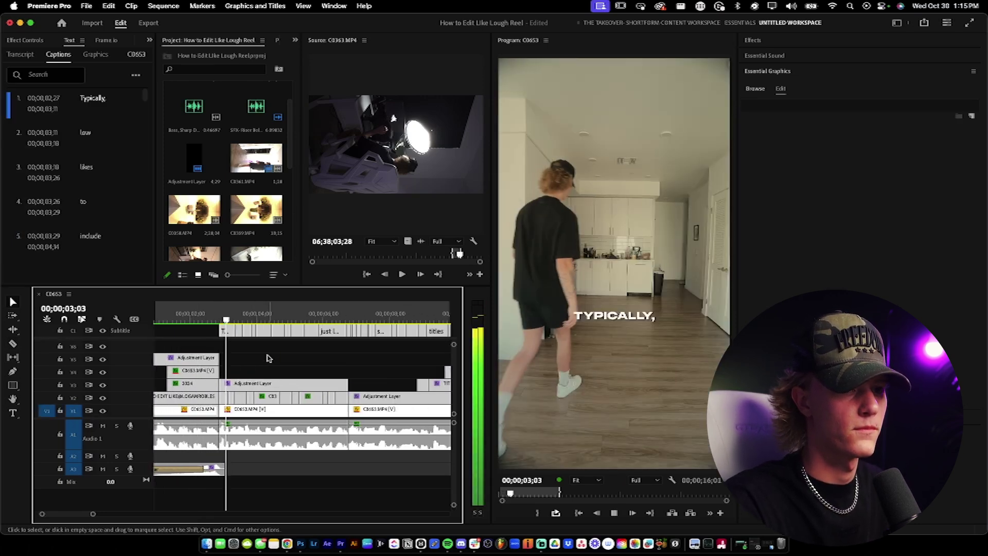
pyautogui.press('space')
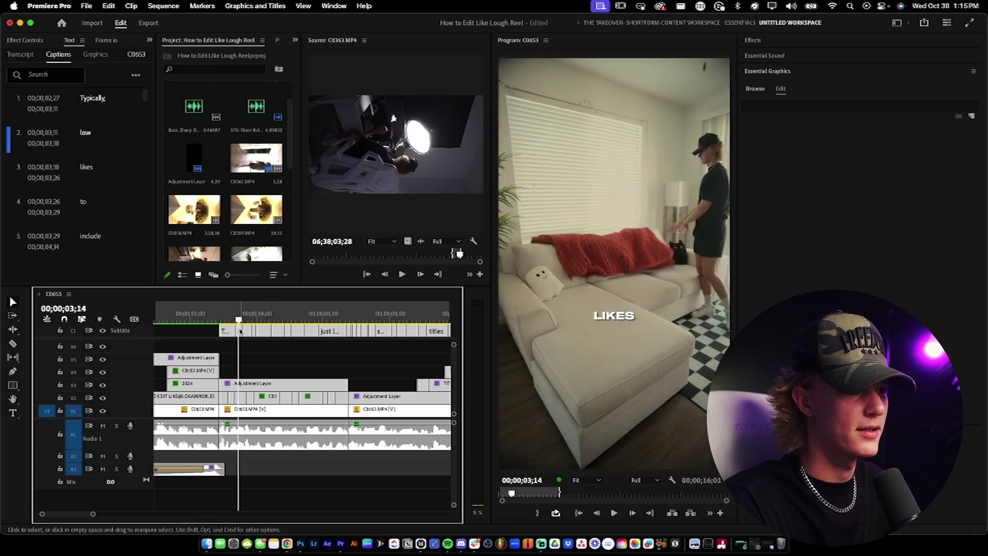
# Step: Retype the 'low' caption as 'lough'
pyautogui.click(629, 320)
pyautogui.doubleClick(618, 314)
pyautogui.write('lough')
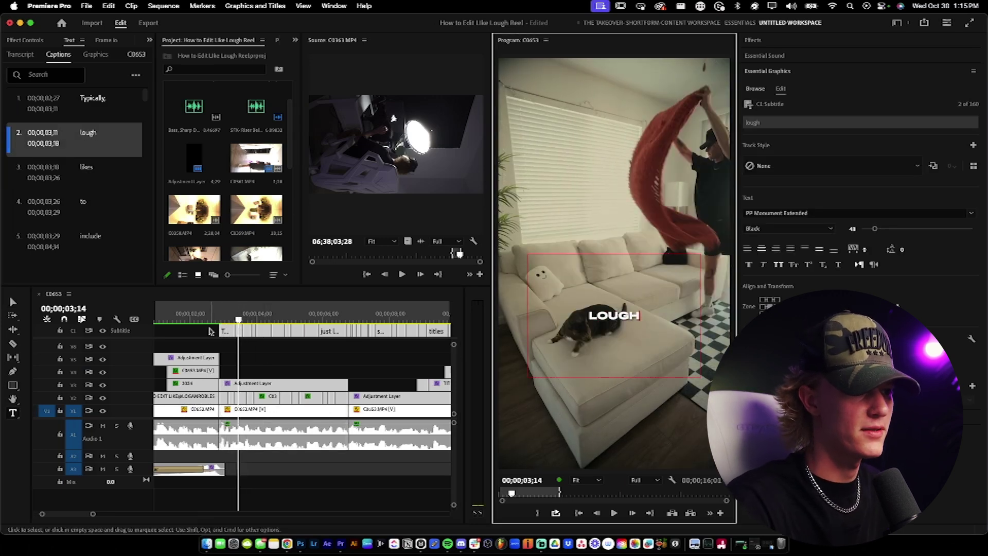
# Step: Roll-trim 'just like this.' to end at 6;23, shortening the 'And' caption
pyautogui.moveTo(208, 332); pyautogui.dragTo(346, 336)
pyautogui.scroll(5, 355, 342)
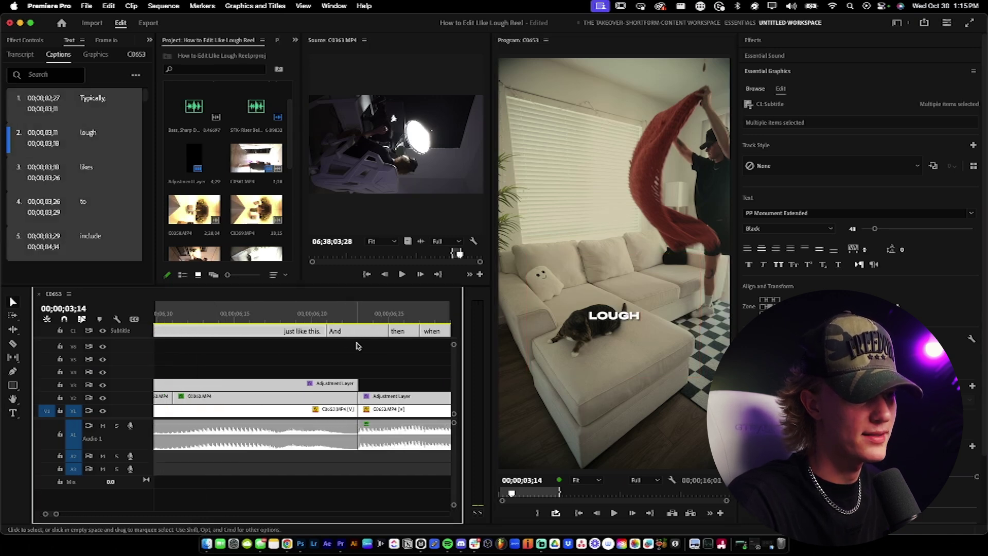
pyautogui.scroll(3, 356, 345)
pyautogui.click(359, 331)
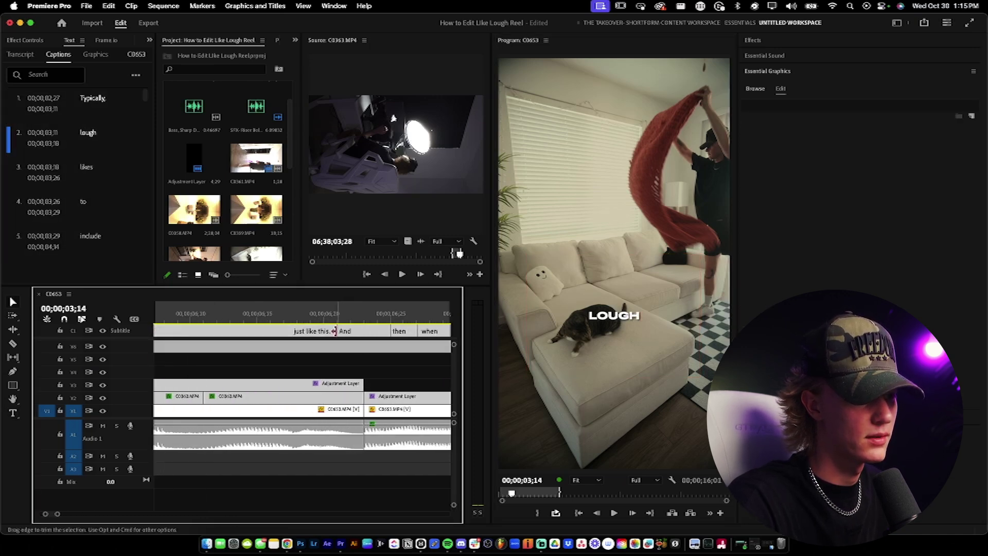
pyautogui.moveTo(338, 331); pyautogui.dragTo(355, 331)
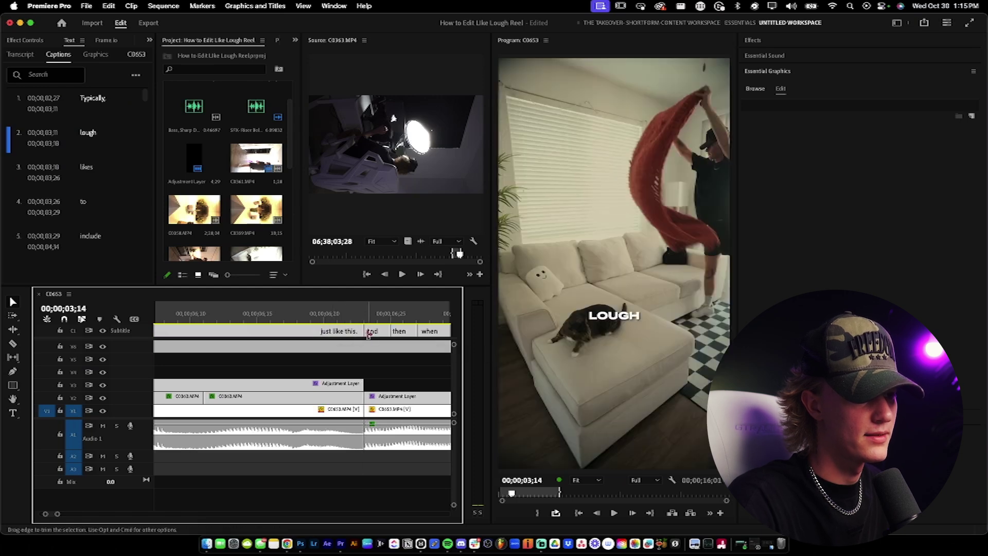
pyautogui.press('Down')
pyautogui.scroll(-5, 348, 351)
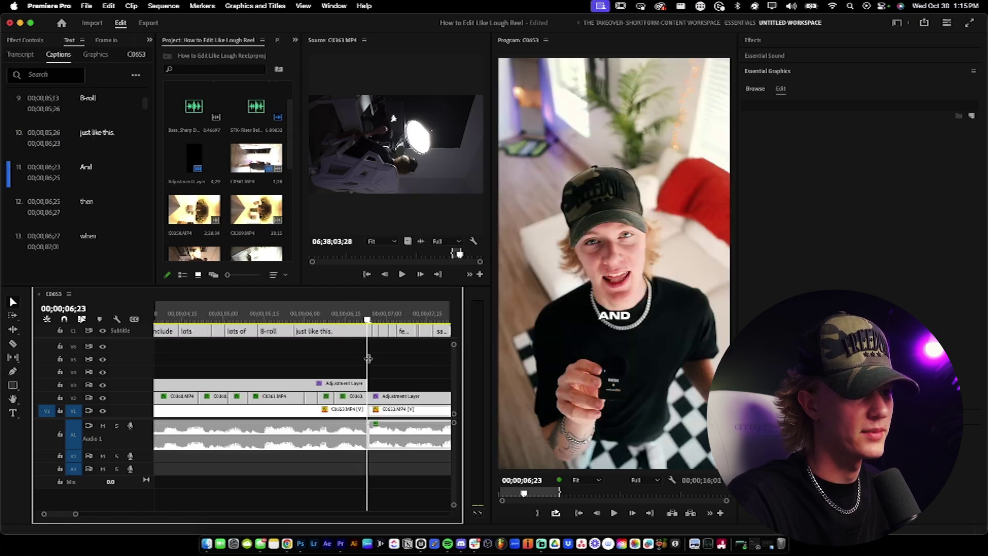
pyautogui.click(346, 341)
# Step: Centre the B-roll section captions vertically in the frame, then select captions 8 through 10
pyautogui.press('Up')
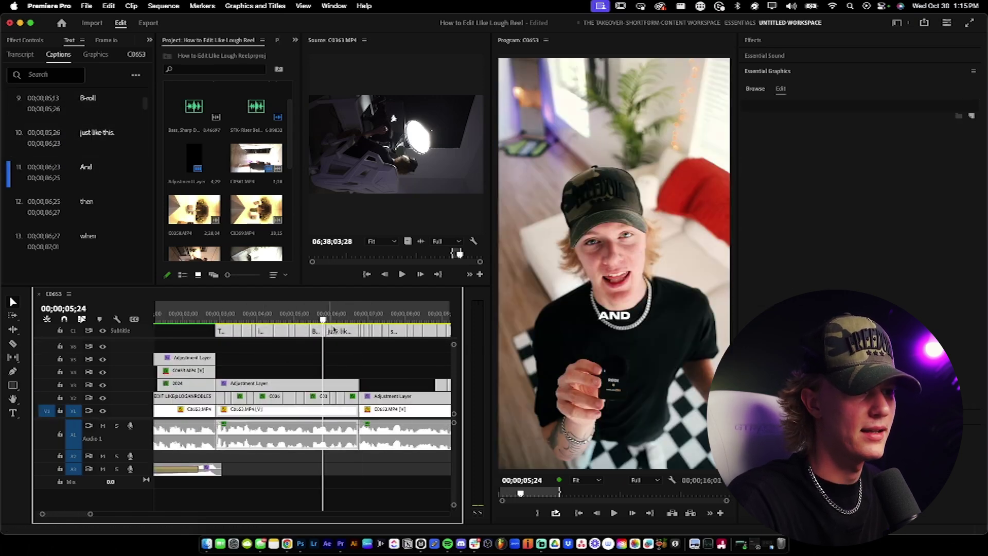
pyautogui.moveTo(197, 334); pyautogui.dragTo(352, 334)
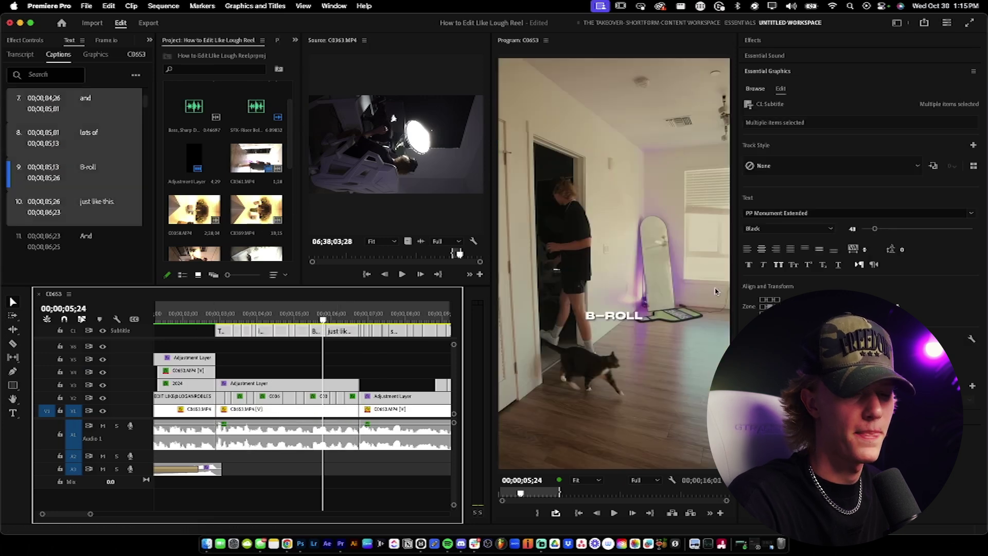
pyautogui.click(777, 299)
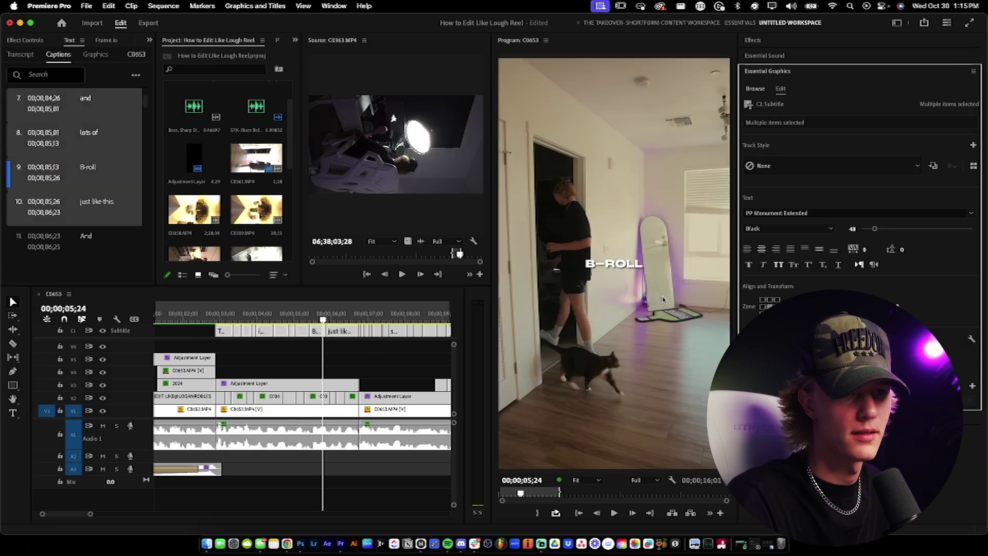
pyautogui.click(198, 332)
pyautogui.press('Down')
pyautogui.press('\\')
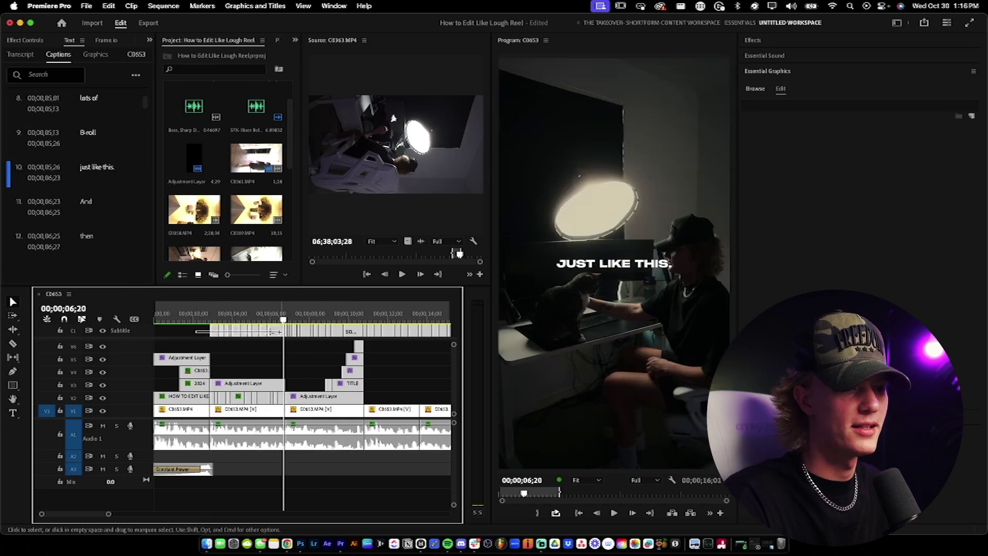
pyautogui.moveTo(278, 332); pyautogui.dragTo(278, 332)
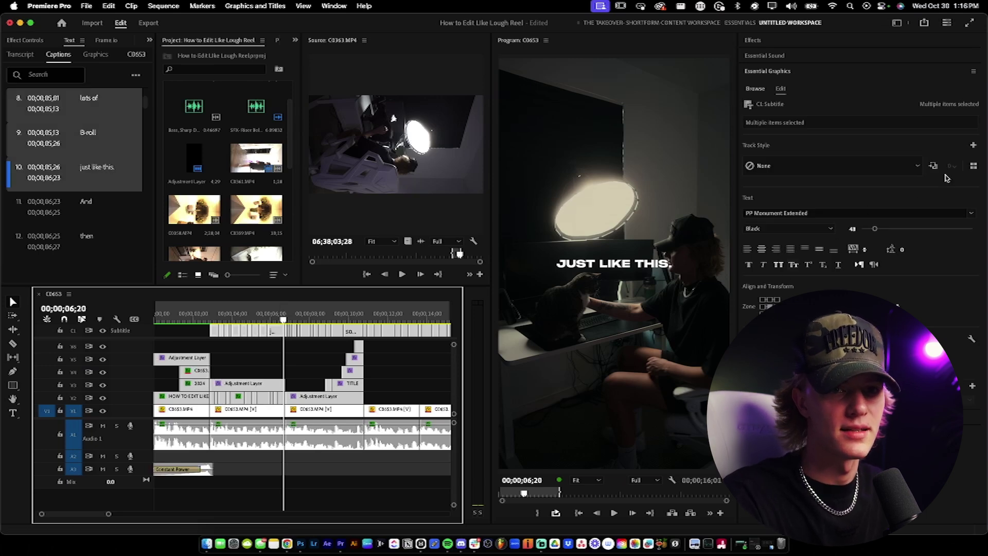
# Step: Apply the wider Style 4 Caption from My Styles to the selected captions
pyautogui.click(973, 166)
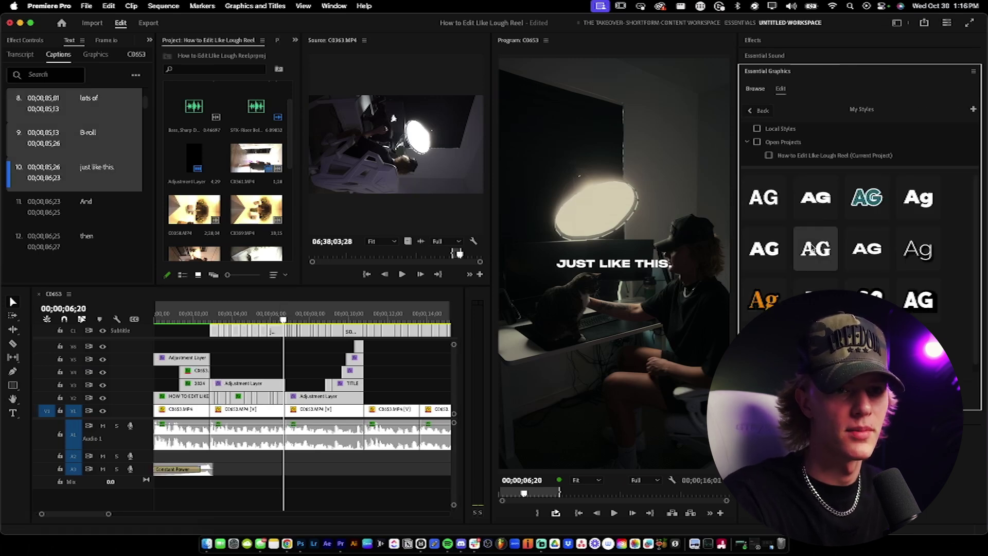
pyautogui.click(764, 249)
pyautogui.click(805, 251)
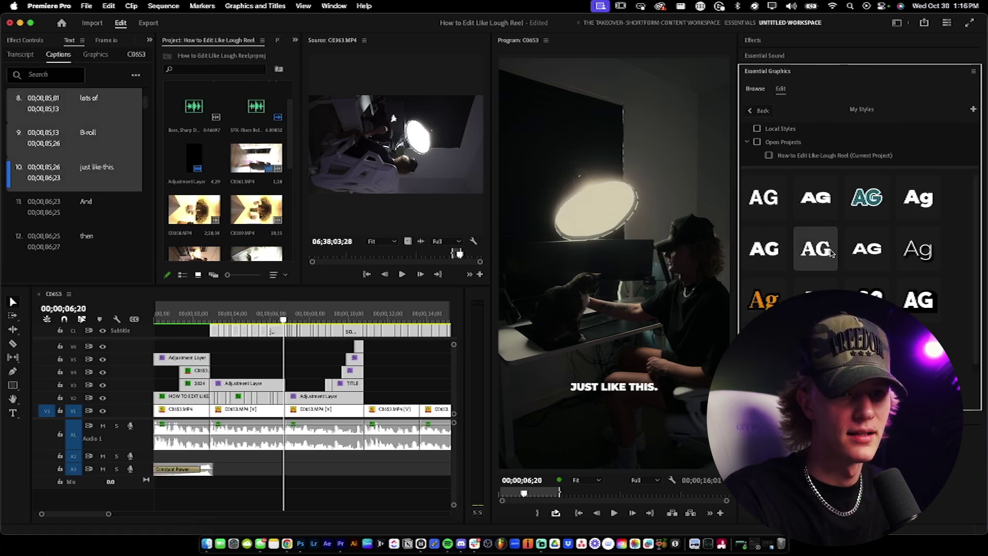
pyautogui.click(861, 251)
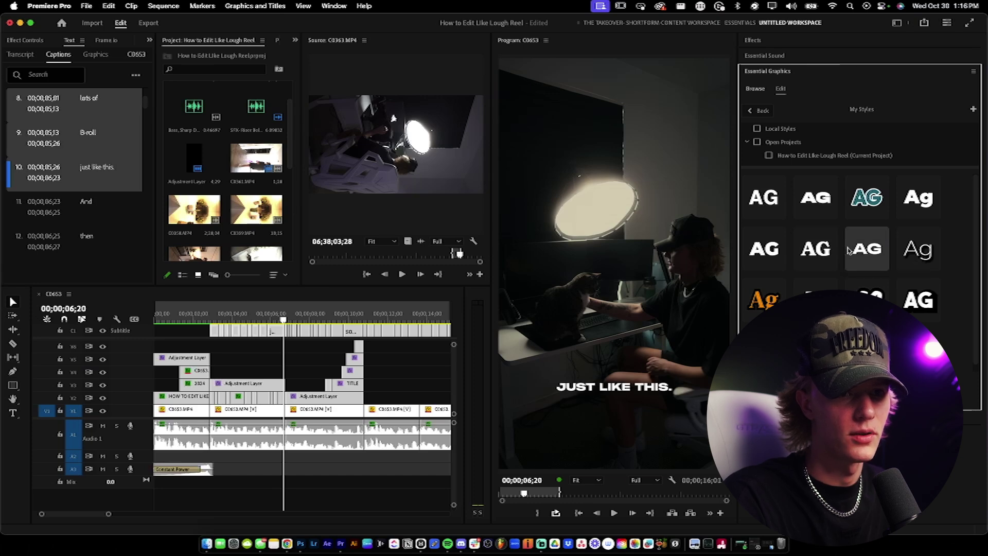
# Step: Play back from about 3 seconds and from the 'And' caption to review the restyled captions
pyautogui.click(288, 357)
pyautogui.press('space')
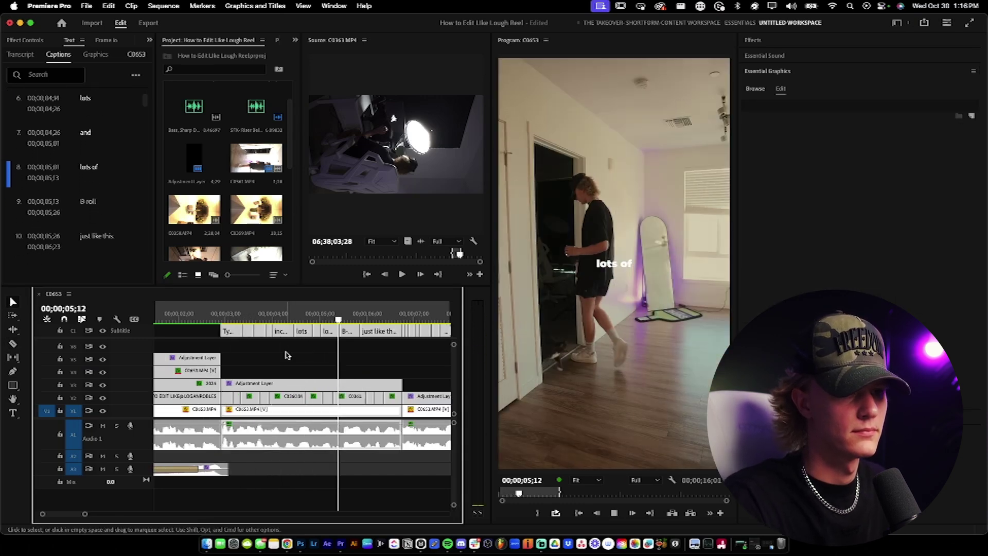
pyautogui.press('space')
pyautogui.scroll(4, 314, 330)
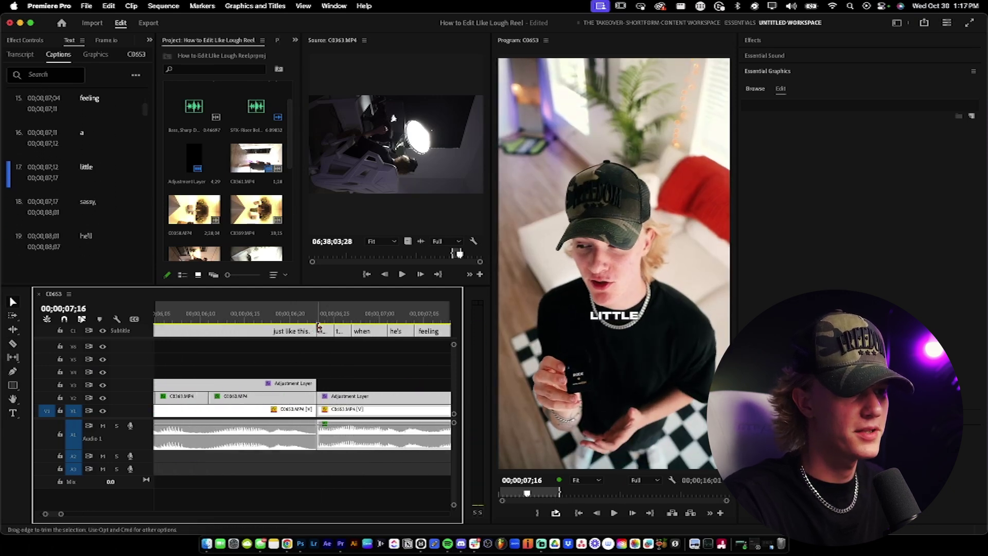
pyautogui.press('Up')
pyautogui.scroll(-3, 330, 351)
pyautogui.scroll(-2, 330, 373)
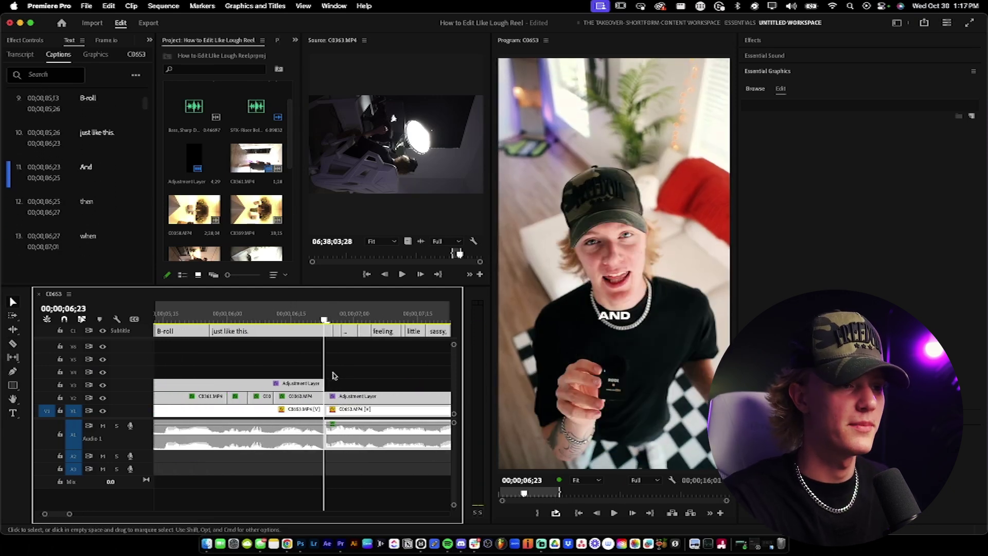
pyautogui.scroll(-3, 332, 374)
pyautogui.press('space')
pyautogui.scroll(-1, 332, 375)
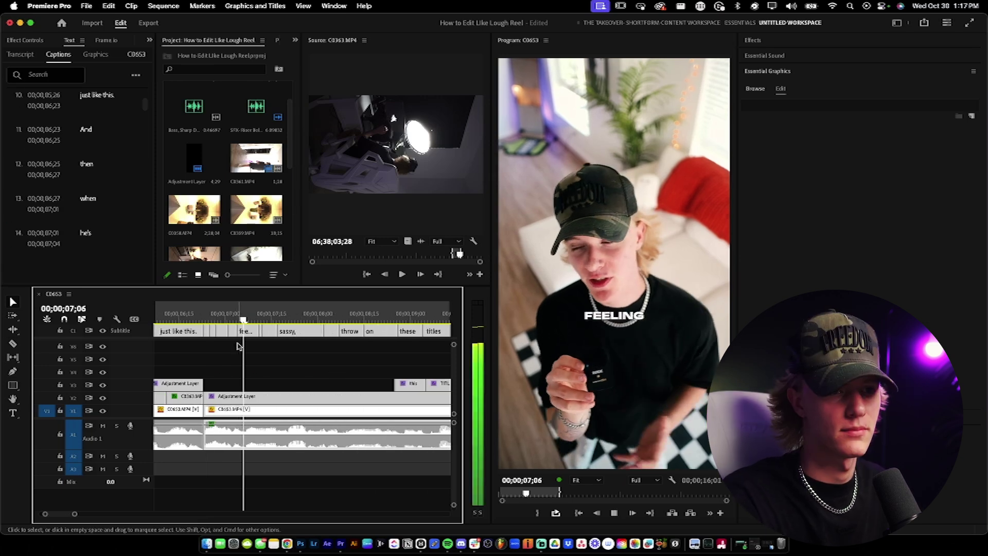
pyautogui.press('space')
# Step: Retype the 'sassy,' caption text as 'saucey'
pyautogui.click(282, 332)
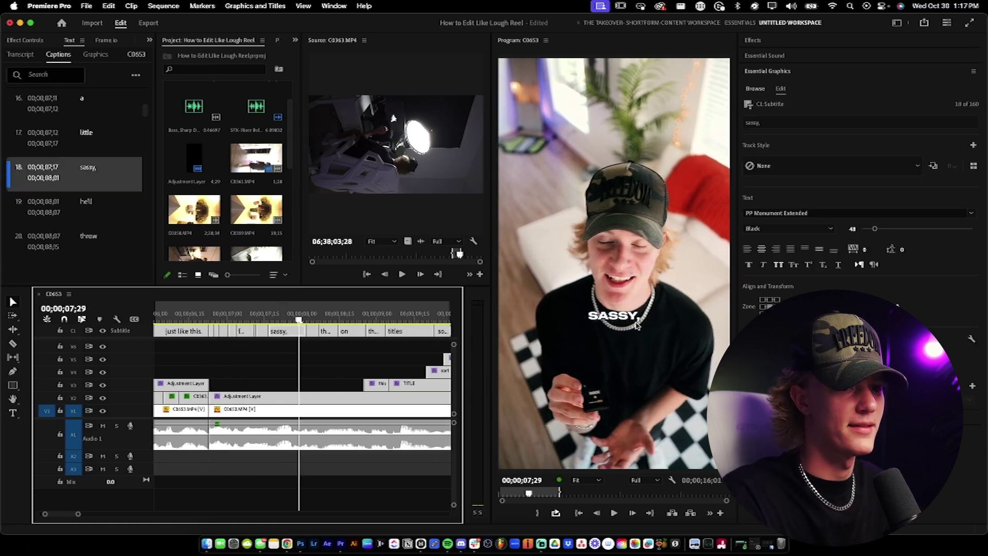
pyautogui.click(623, 315)
pyautogui.press('super+a')
pyautogui.write('saucey')
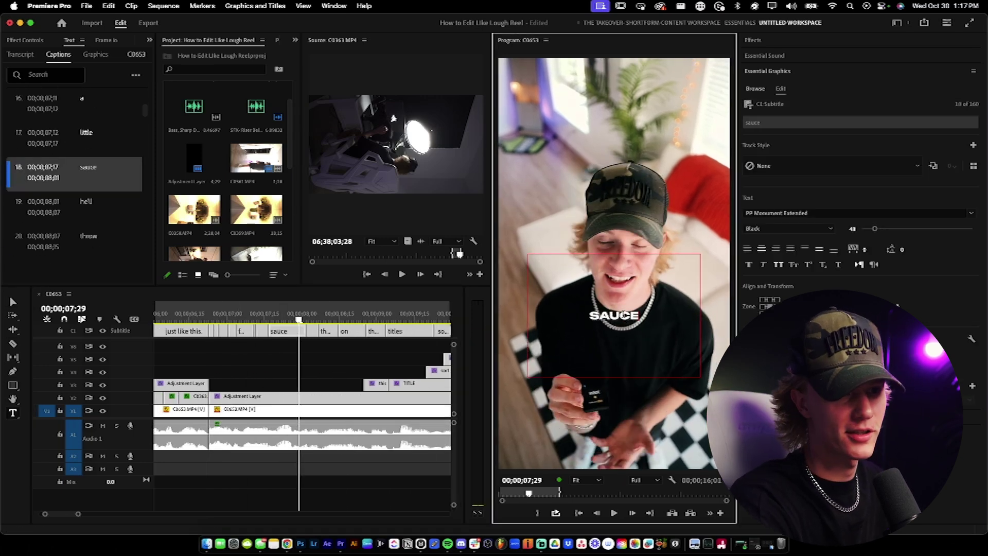